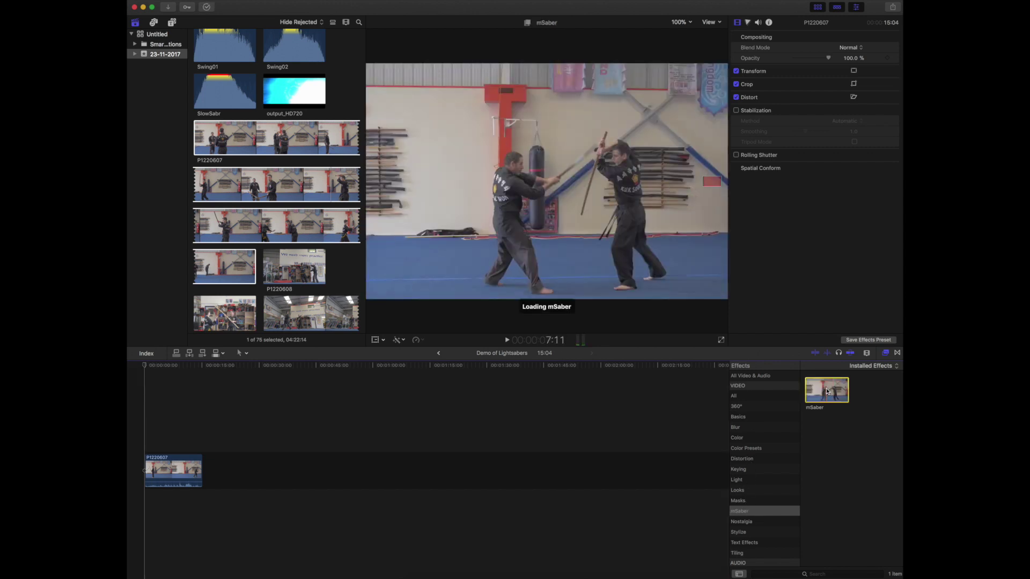
Apply the mSaber effect to the P1220607 clip in the timeline and enlarge the timeline for frame-by-frame work
drag(829, 392, 176, 468)
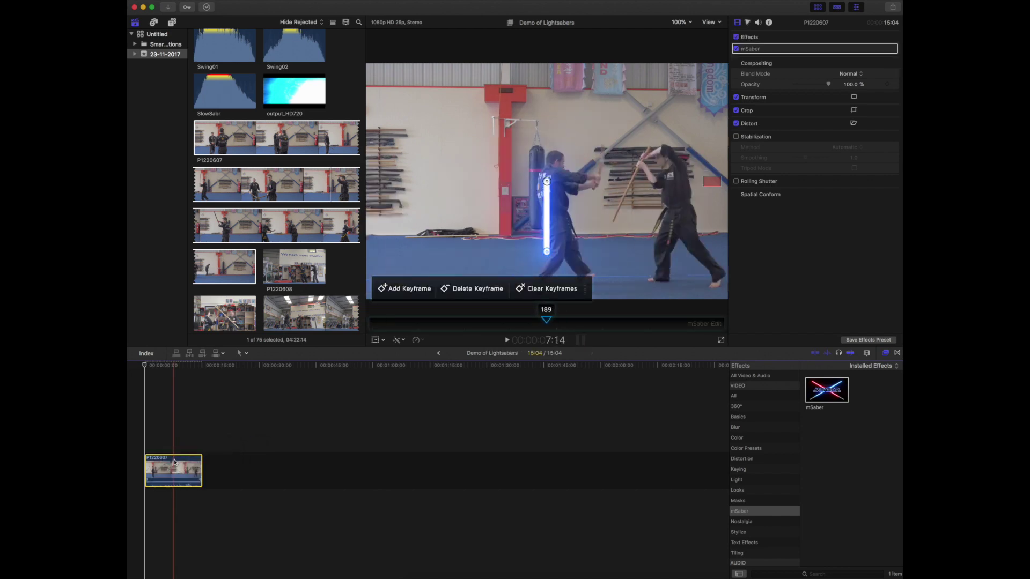
key(super+equal)
key(super+equal)
key(super+equal)
key(super+equal)
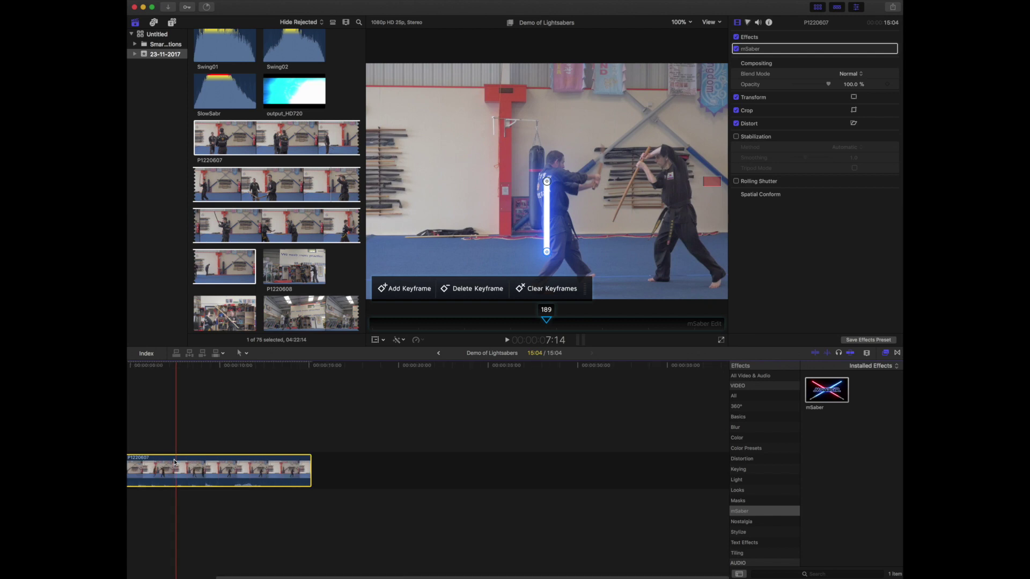
key(Right)
key(Right)
key(Right)
key(Right)
key(Right)
key(Right)
key(Right)
key(Right)
key(Right)
scroll(188, 464, left, 10)
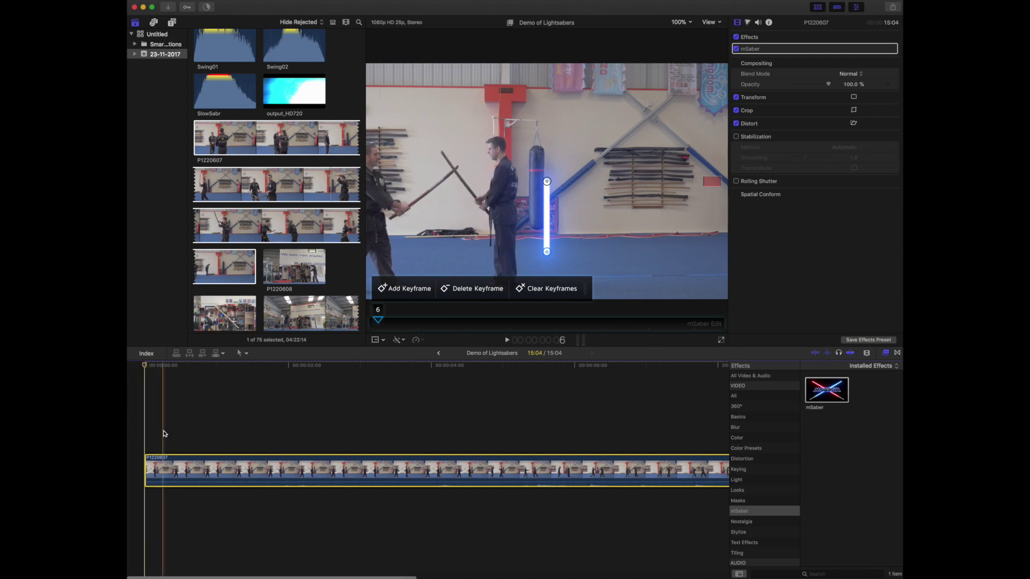
At frame 0, lay the saber over the sword of the fighter nearest the punching bag and add a keyframe
click(142, 434)
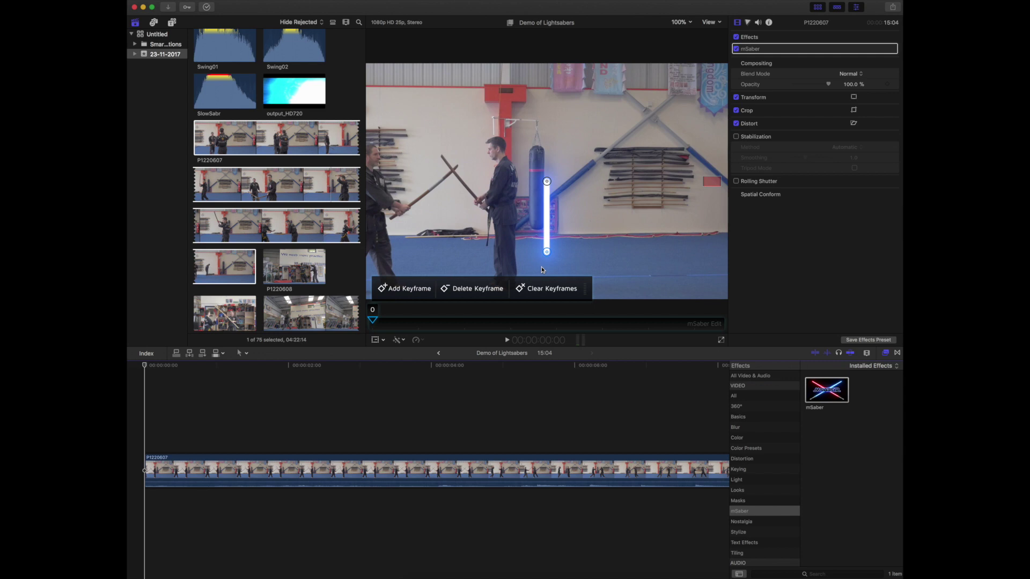
drag(546, 252, 476, 198)
drag(547, 184, 442, 157)
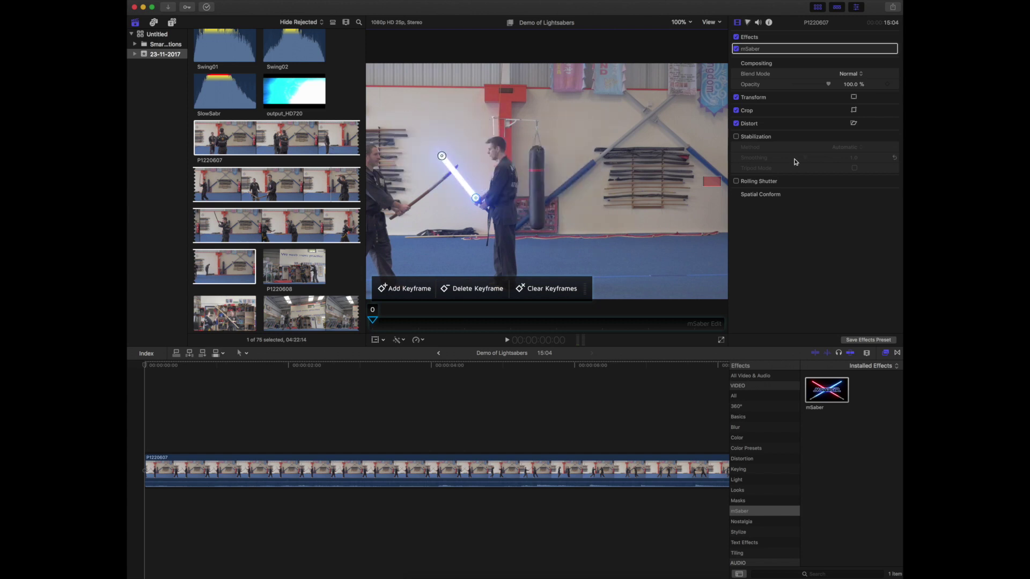
click(401, 294)
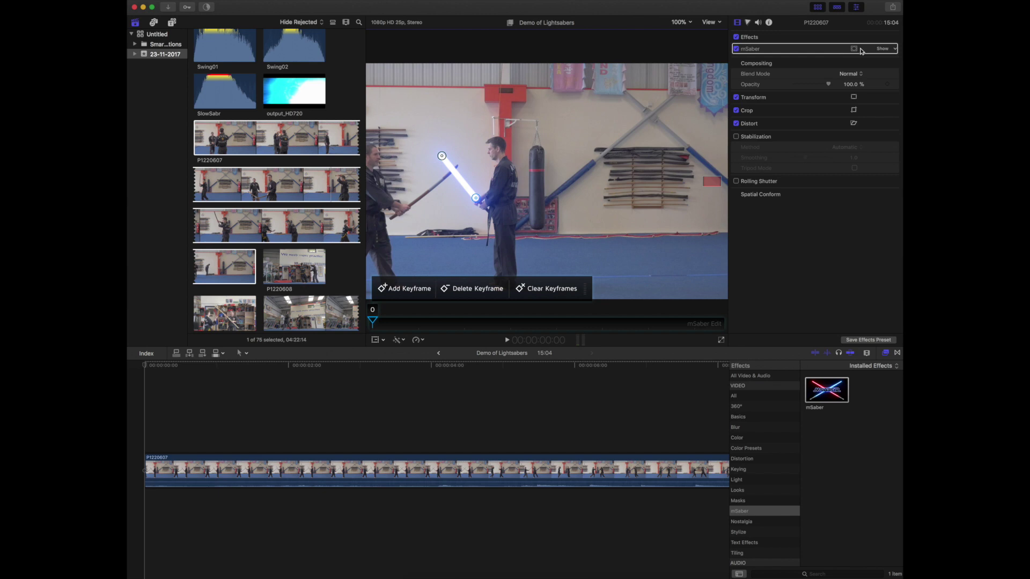
Show the mSaber parameters and reduce the Core Thickness to 4.34 %
click(883, 48)
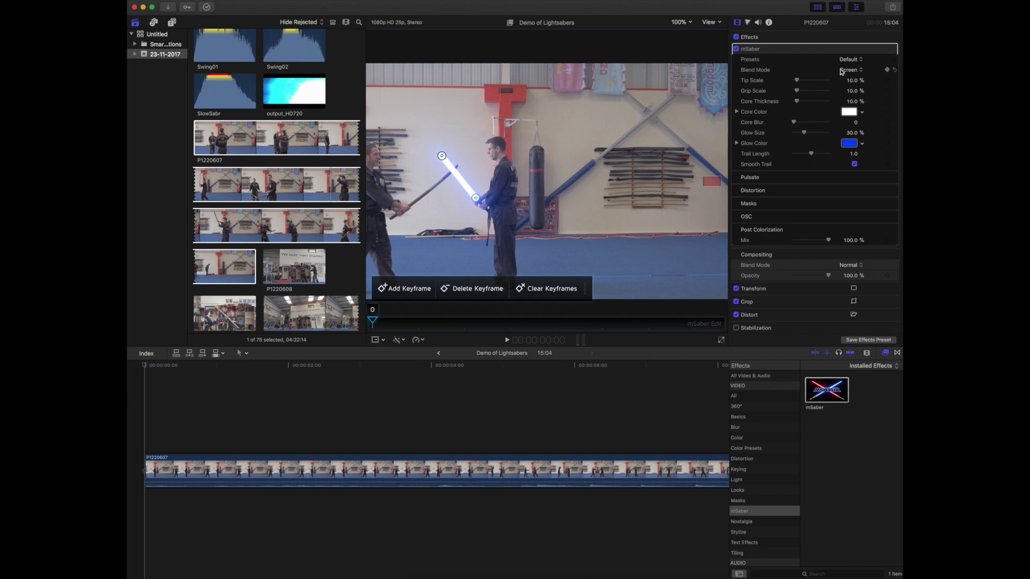
mouse_move(797, 102)
mouse_down()
mouse_move(814, 104)
mouse_move(796, 104)
mouse_up()
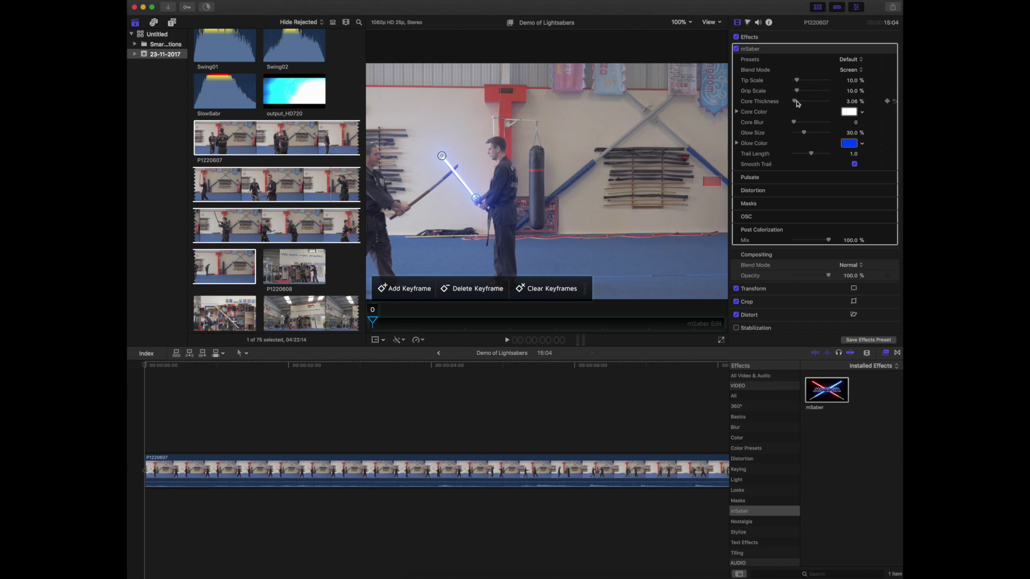
drag(797, 103, 798, 104)
Fine-tune the saber's tip and grip over the sword at frame 0 and add the keyframe again
drag(475, 198, 473, 197)
drag(443, 157, 442, 158)
drag(477, 200, 477, 201)
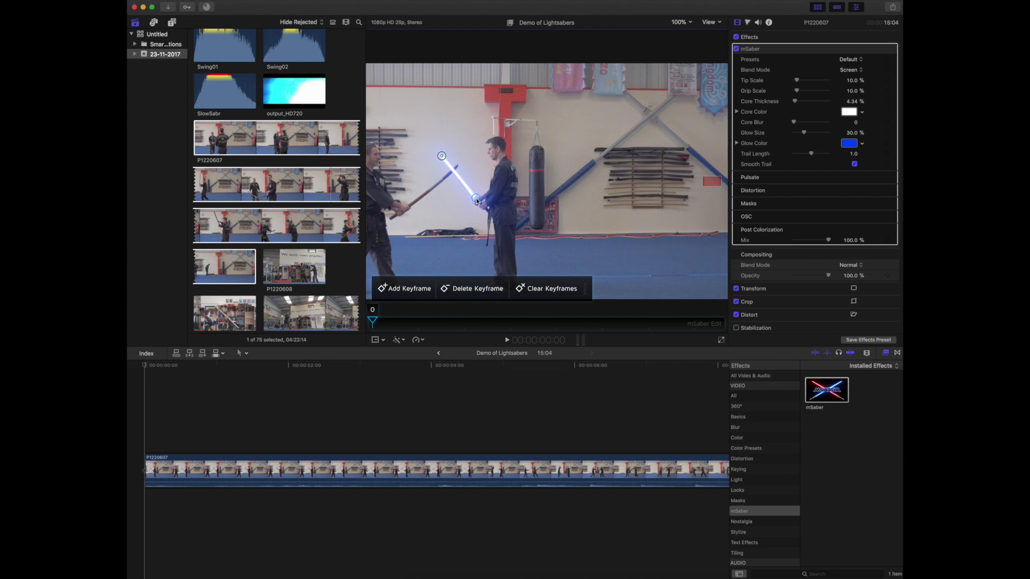
click(399, 289)
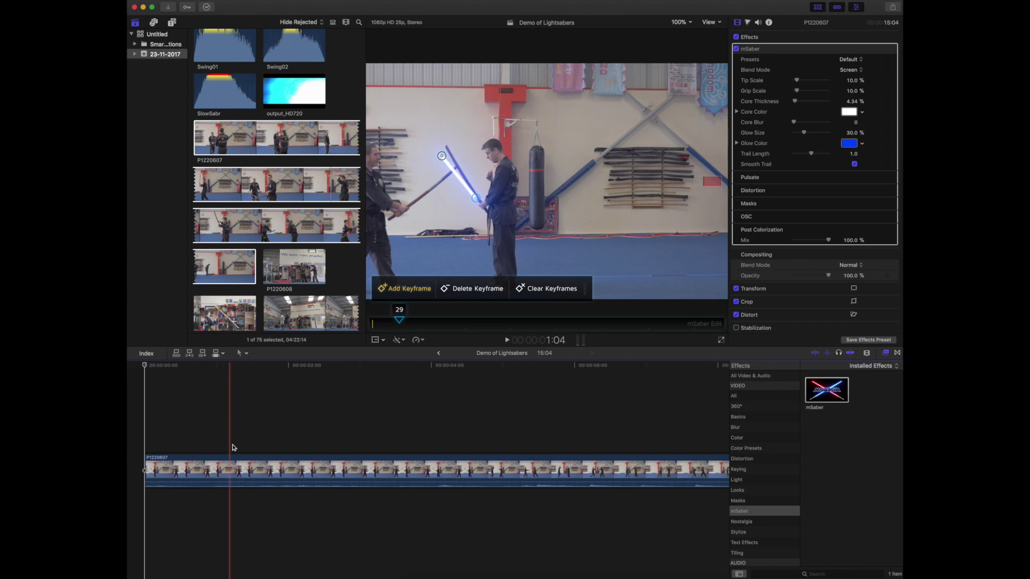
At frame 39, keyframe the saber by matching its tip and grip to the sword's position
click(255, 445)
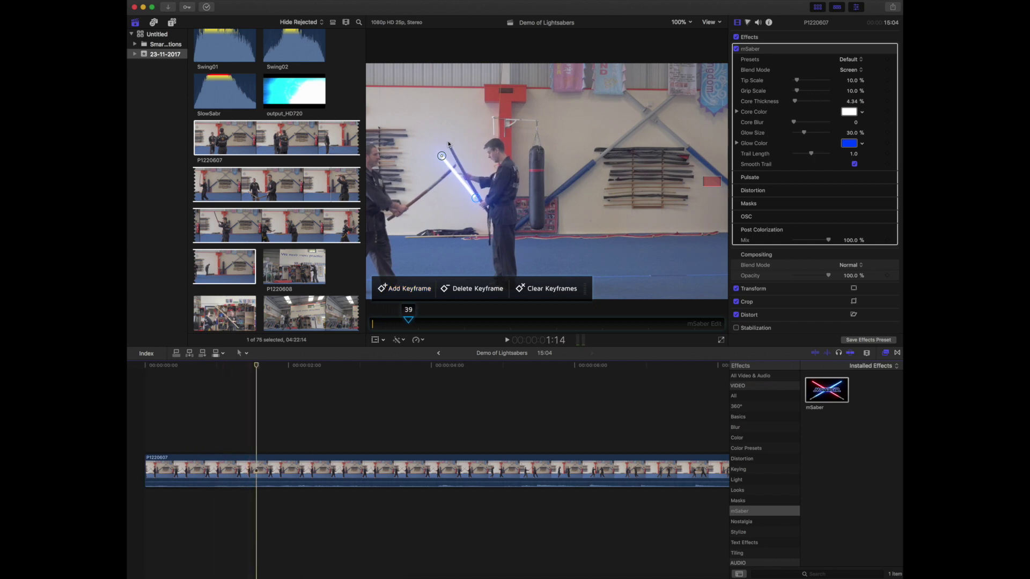
drag(442, 156, 448, 142)
drag(479, 203, 482, 202)
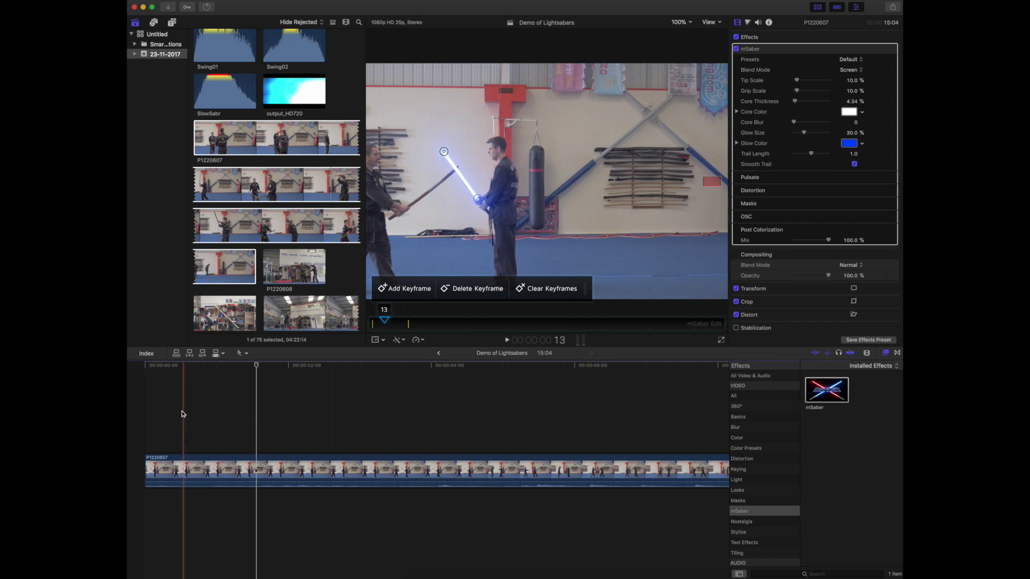
Play the clip from the start to check how the saber follows the sword between the keyframes
click(146, 413)
key(space)
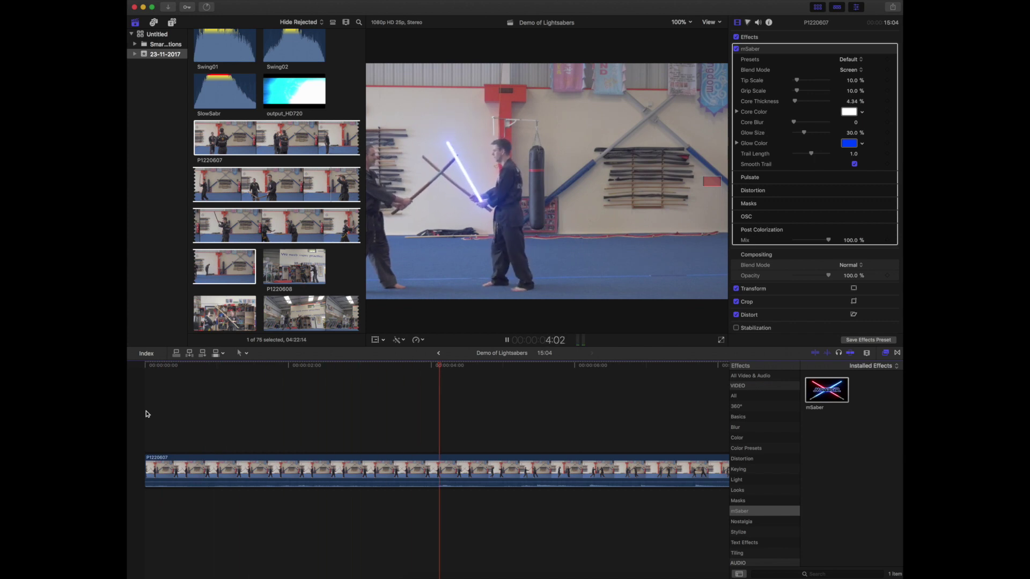
key(space)
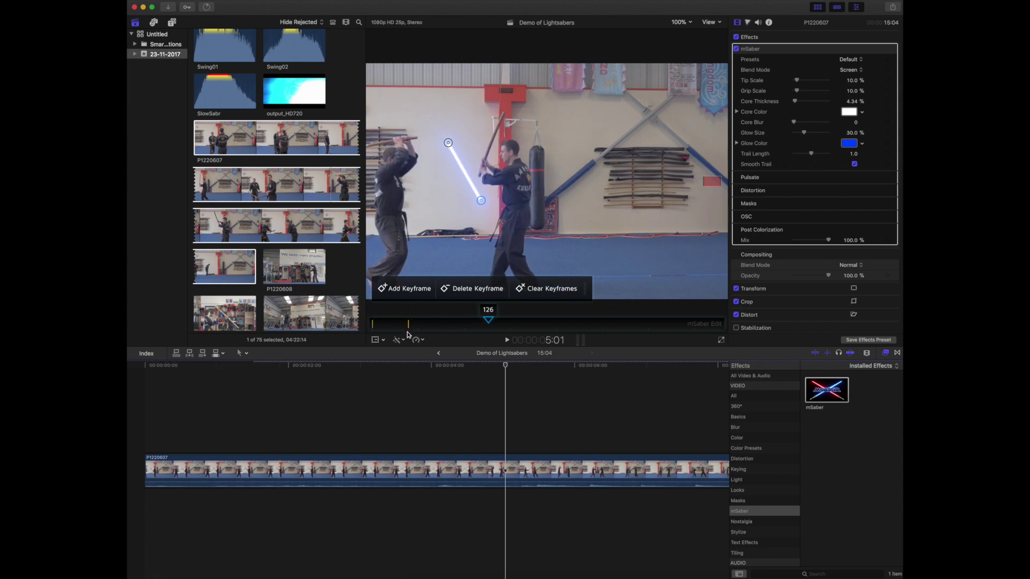
Keyframe the saber at frames 4 and 8 by realigning its tip and grip with the sword
click(144, 424)
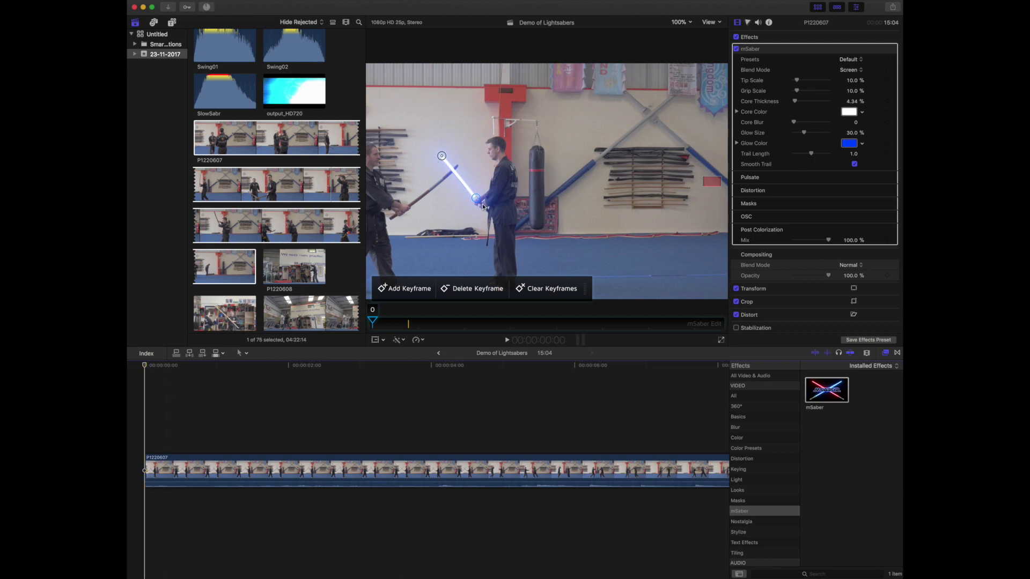
click(156, 445)
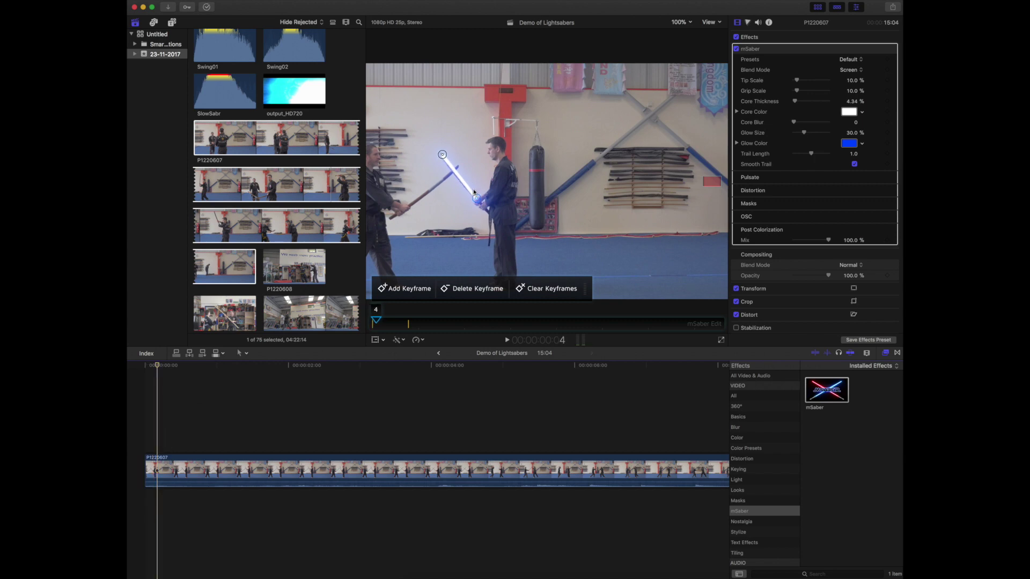
drag(474, 192, 472, 194)
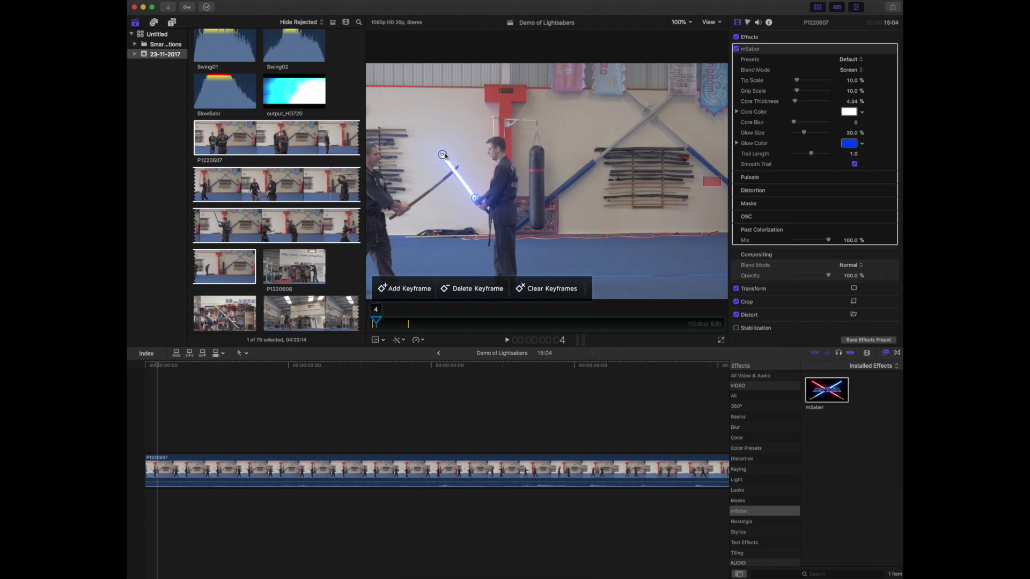
drag(443, 155, 441, 156)
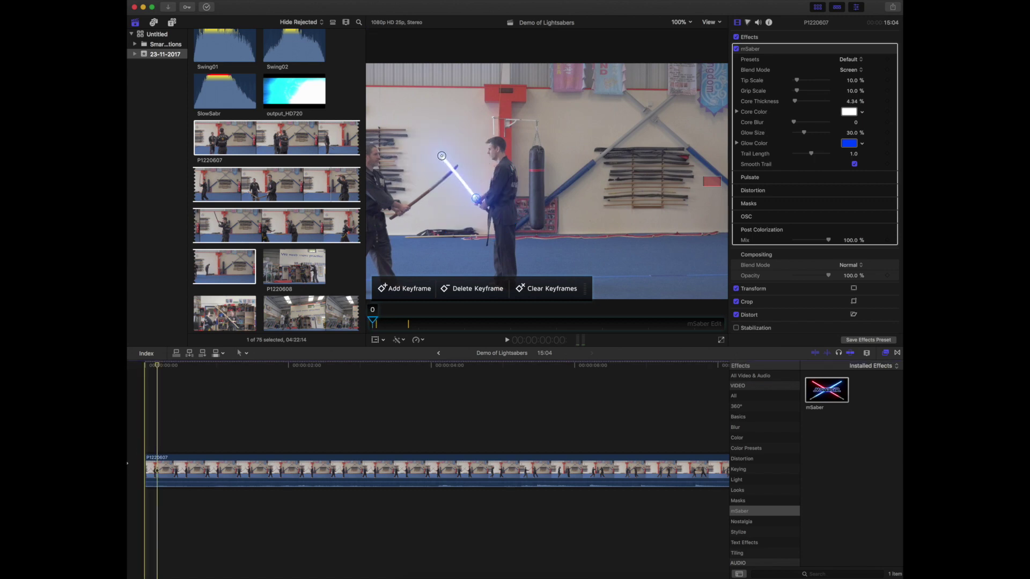
click(169, 446)
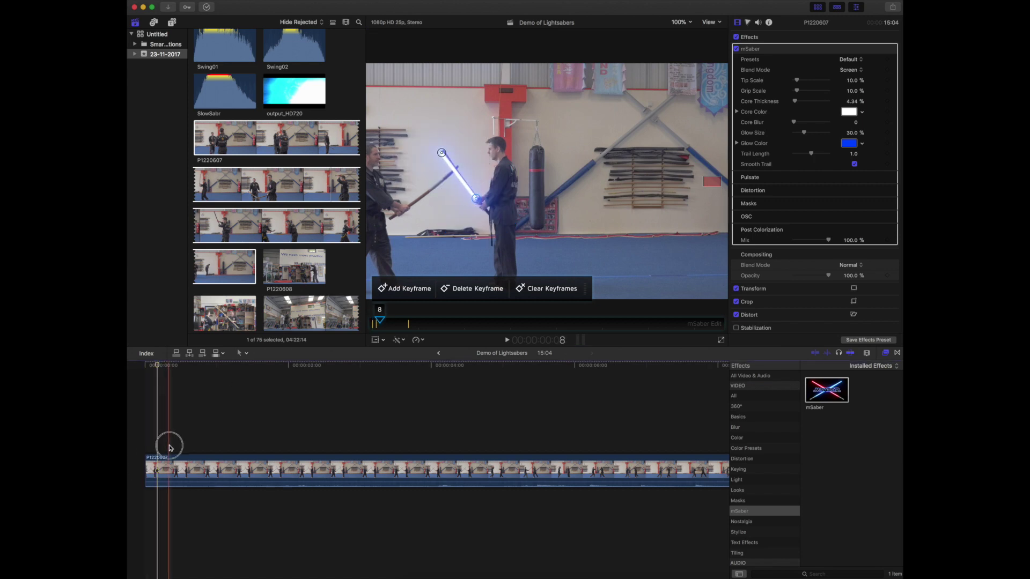
drag(442, 153, 443, 150)
drag(479, 203, 477, 200)
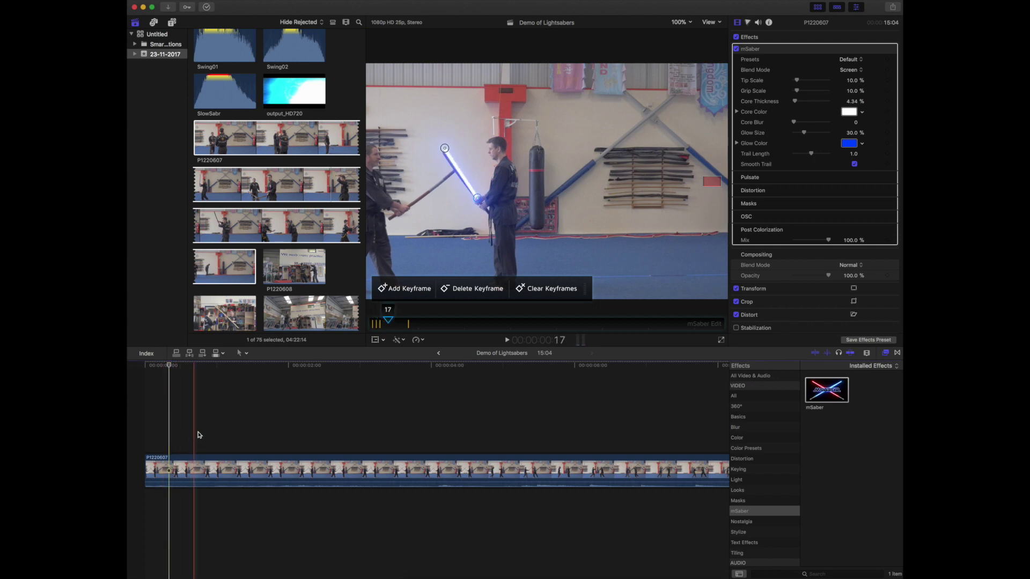
At frame 90, move the saber's grip to the fighter's hands and its tip to the sword's end
click(406, 443)
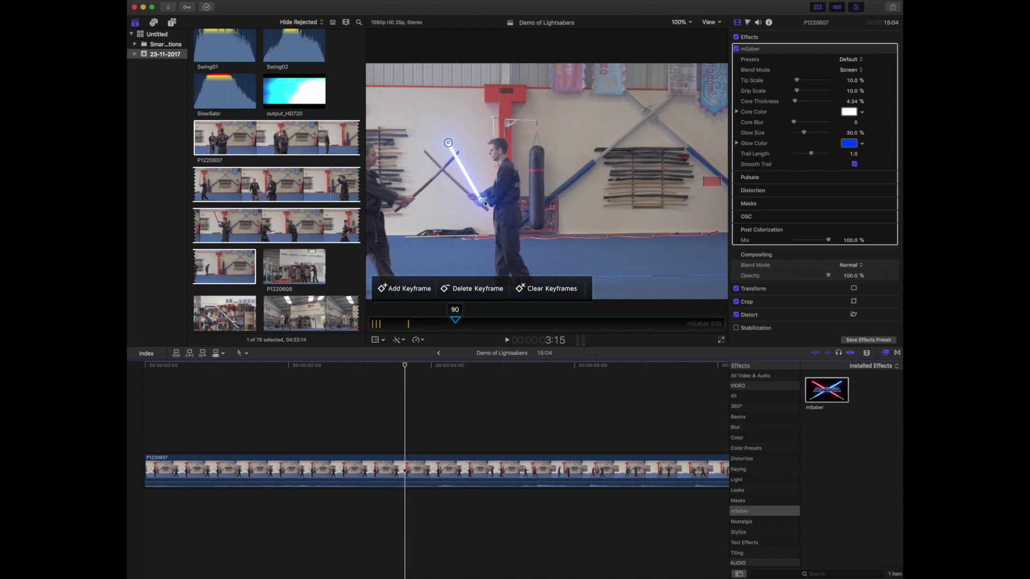
mouse_move(484, 201)
mouse_down()
mouse_move(456, 196)
mouse_move(465, 194)
mouse_up()
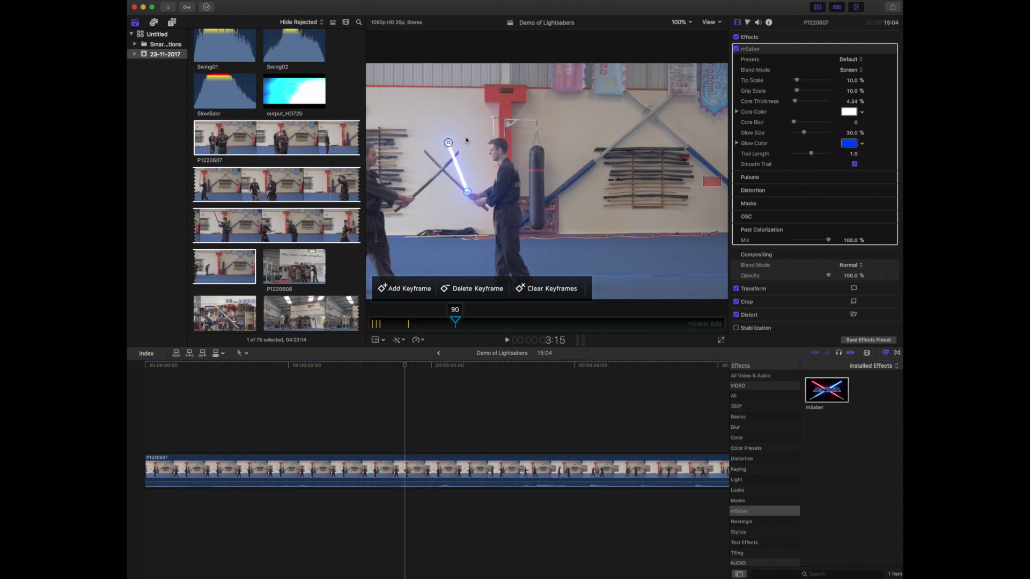
drag(424, 153, 424, 154)
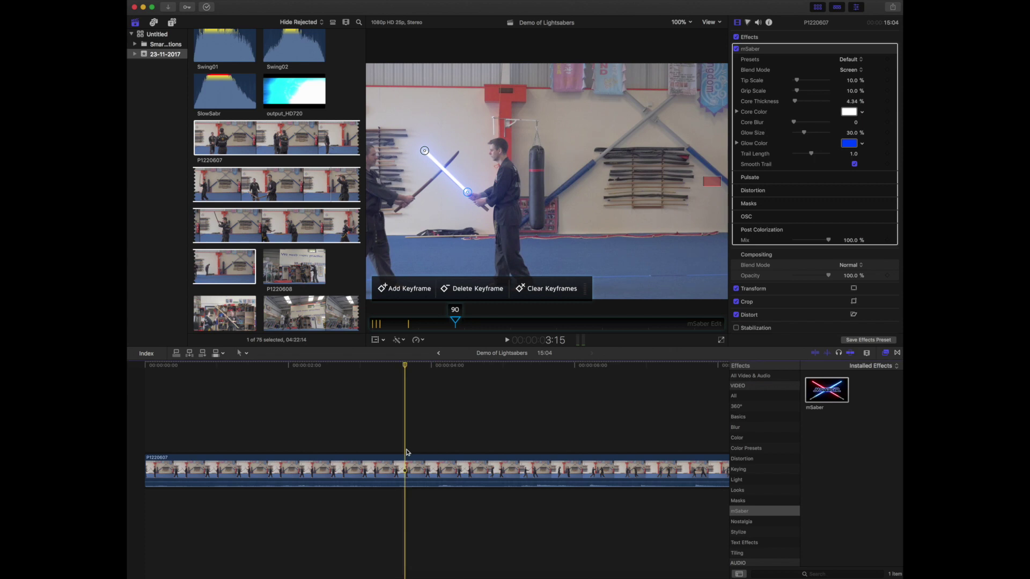
Keyframe the saber at frame 116 along the lowered sword and at frame 123 along the raised sword
drag(406, 452, 477, 452)
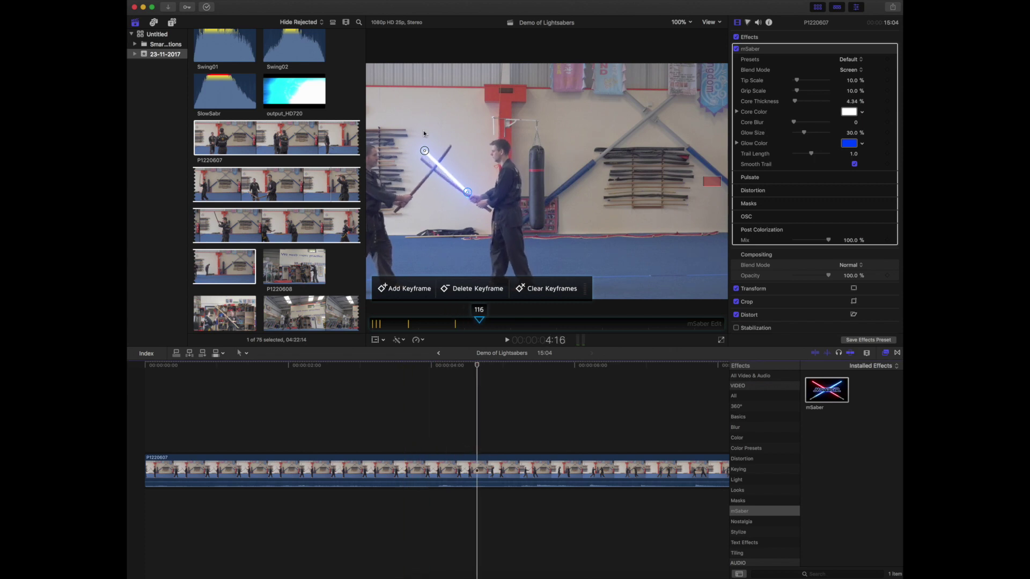
drag(426, 151, 422, 160)
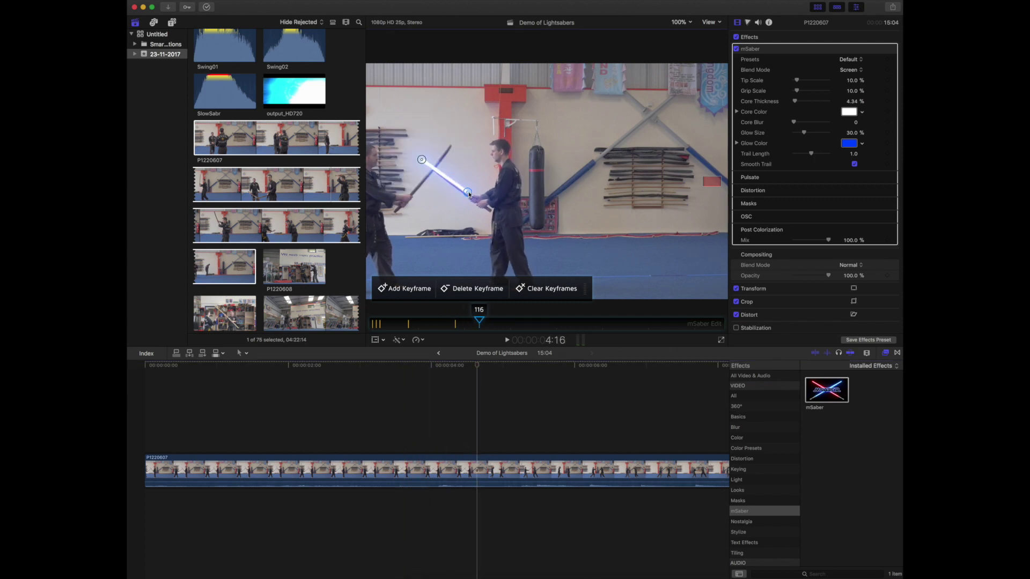
drag(468, 192, 468, 195)
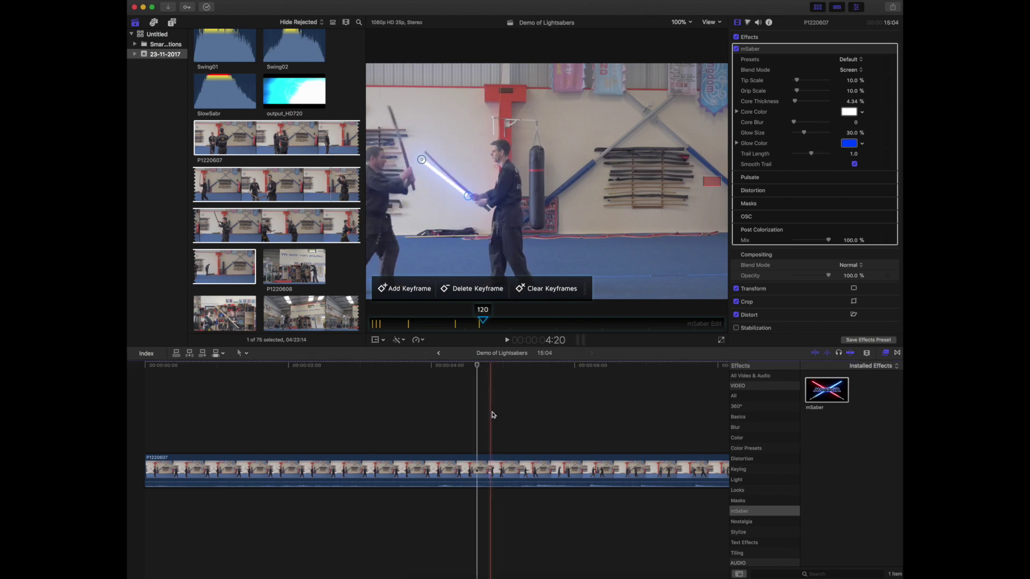
click(498, 429)
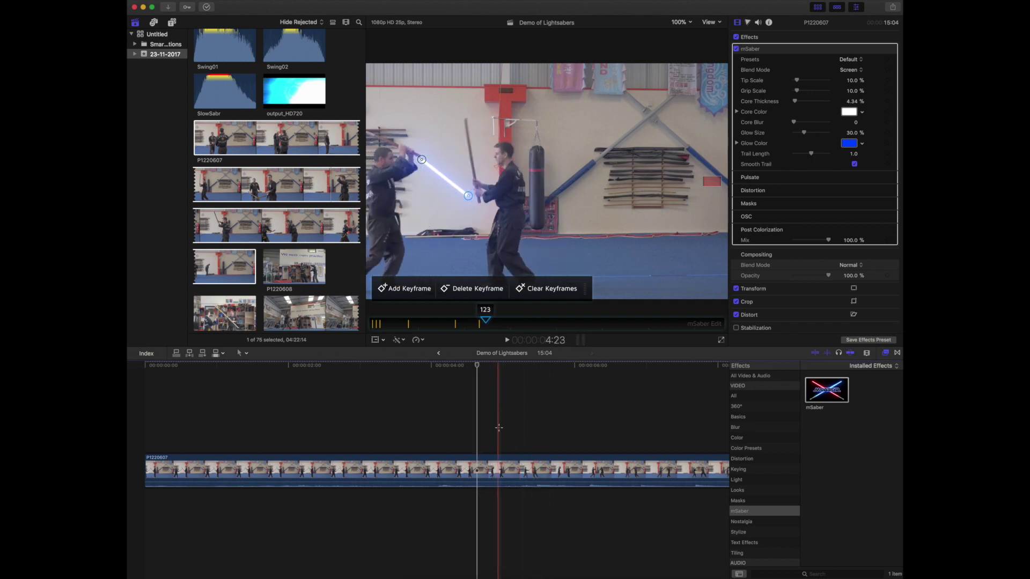
mouse_move(469, 197)
mouse_down()
mouse_move(446, 165)
mouse_move(474, 180)
mouse_move(466, 121)
mouse_up()
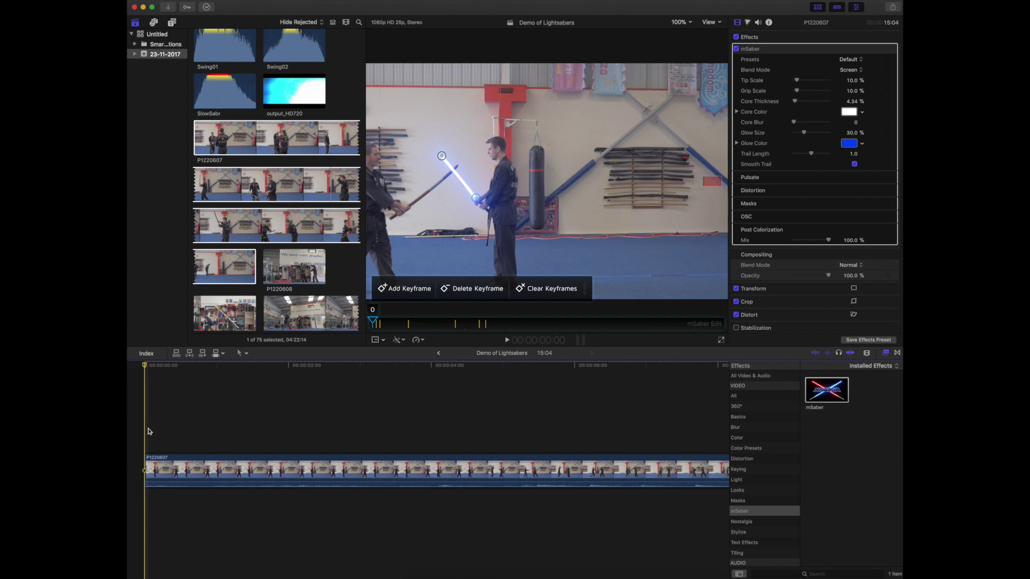
Play the clip from the start to review the saber's motion through the raised-sword keyframe
key(space)
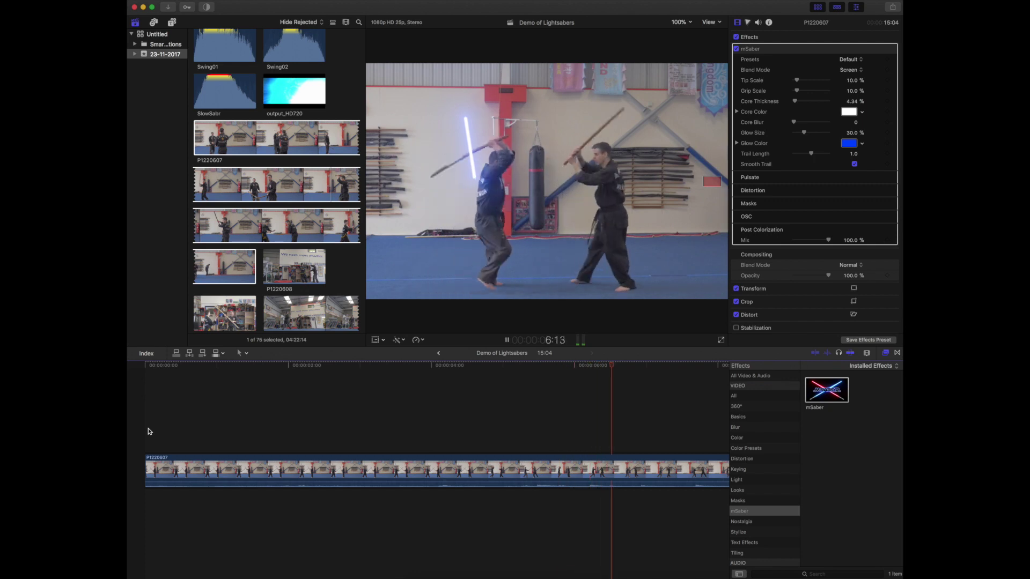
key(space)
click(145, 431)
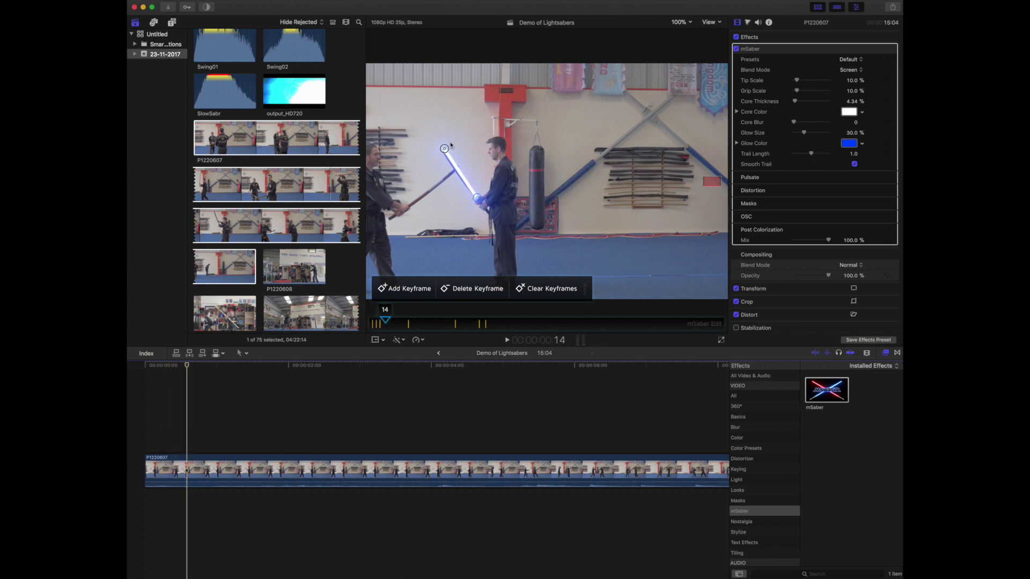
Add in-between saber keyframes at frames 14 and 18 by correcting the tip and grip over the sword
drag(445, 148, 443, 151)
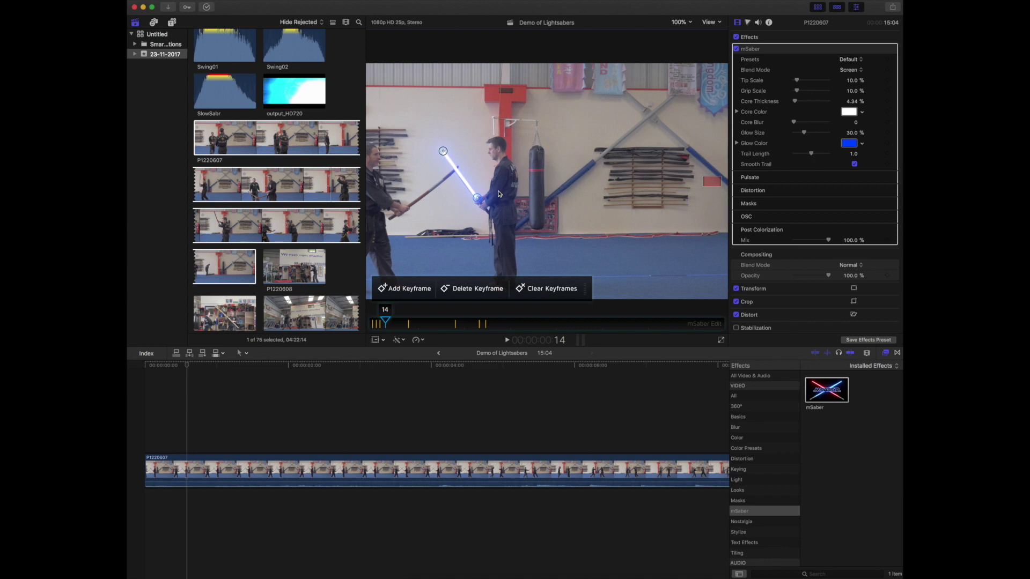
drag(477, 199, 475, 197)
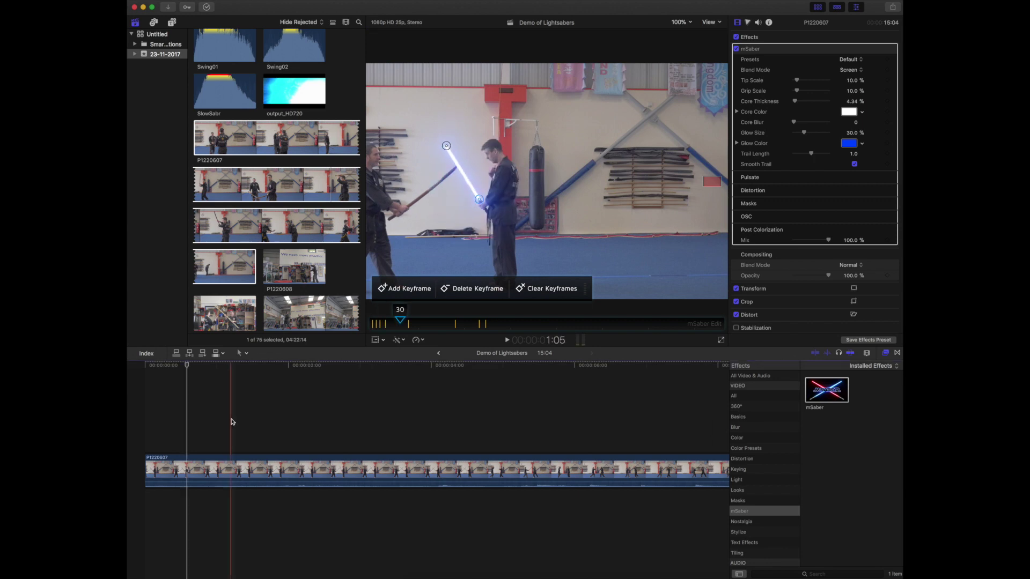
click(198, 437)
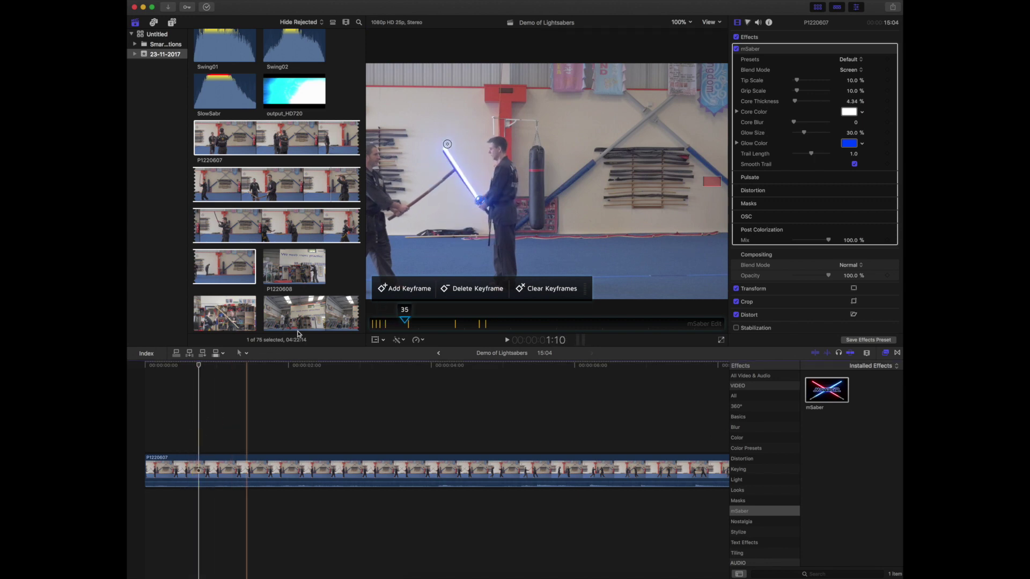
drag(444, 150, 443, 153)
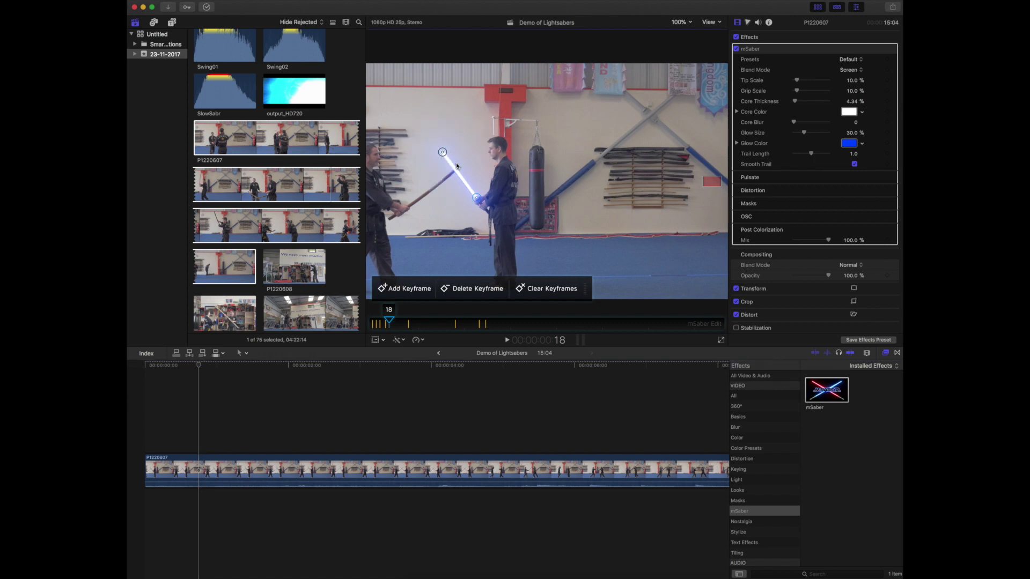
drag(477, 201, 476, 198)
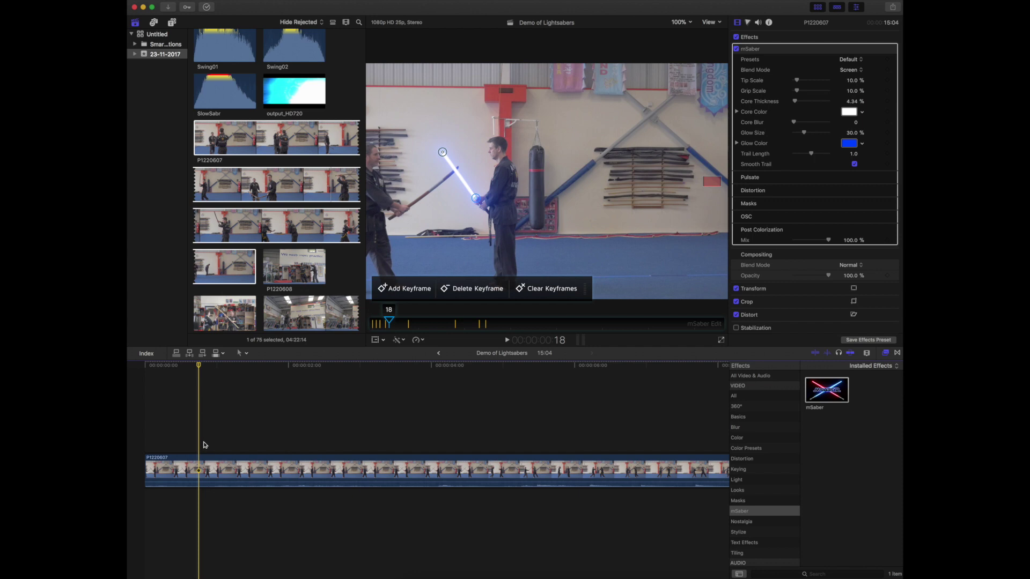
Add in-between saber keyframes at frame 33, just before two seconds, and at frame 52 by correcting the tip and grip
click(241, 445)
drag(451, 148, 448, 144)
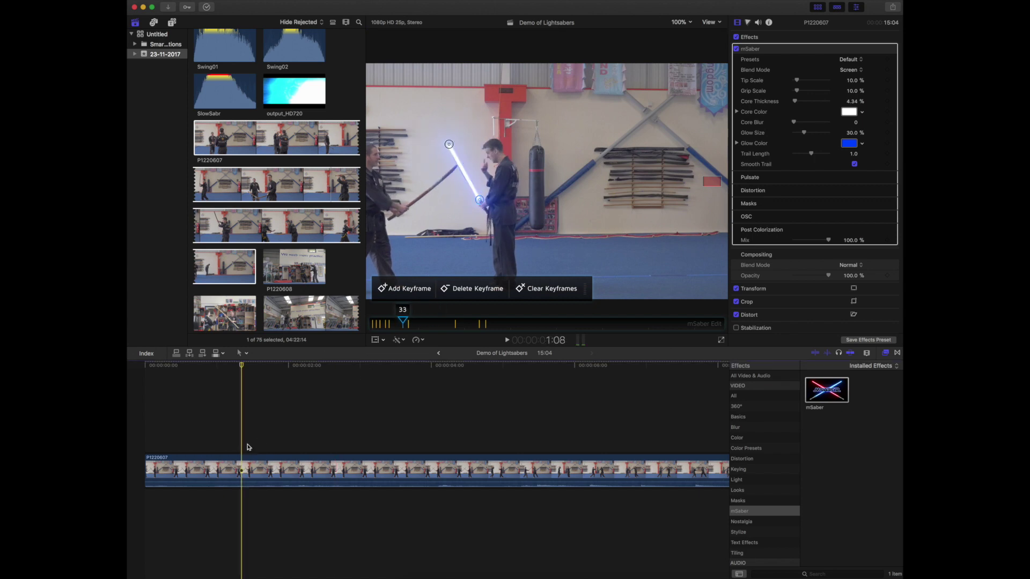
click(280, 447)
drag(449, 145, 448, 142)
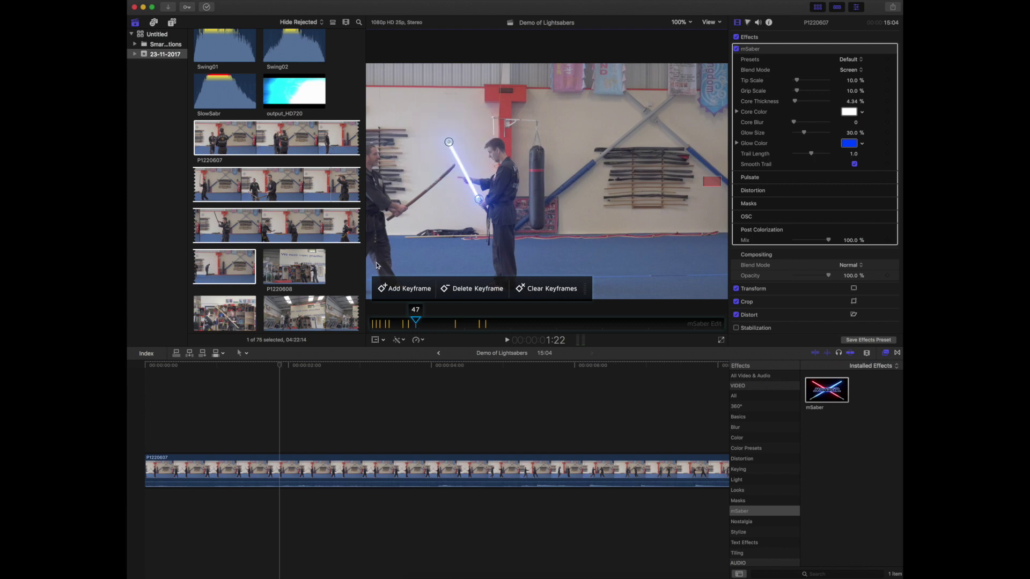
click(293, 437)
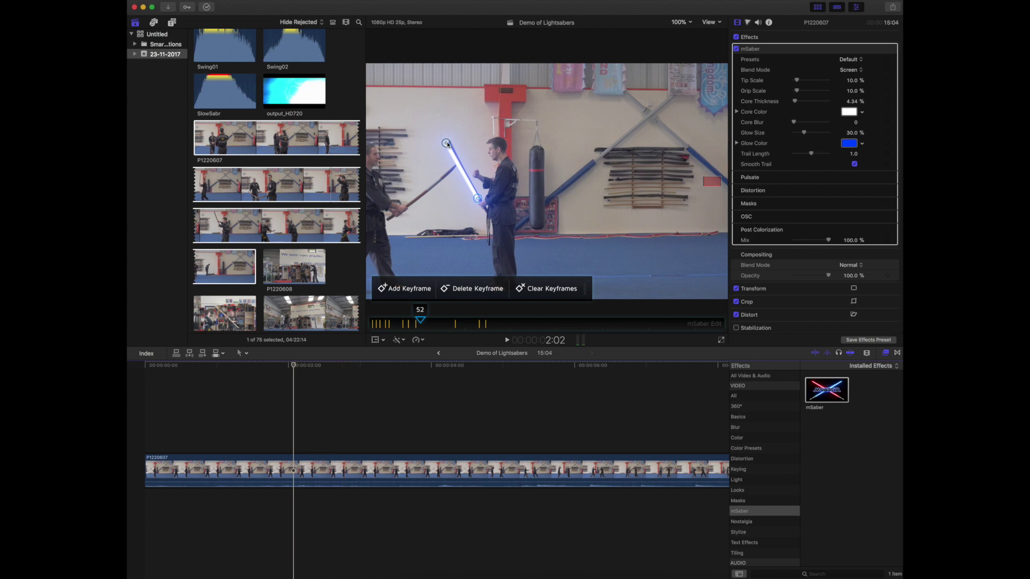
drag(447, 144, 450, 145)
drag(475, 202, 477, 203)
Play the clip from the start to check how the saber follows the sword through the new keyframes
click(148, 416)
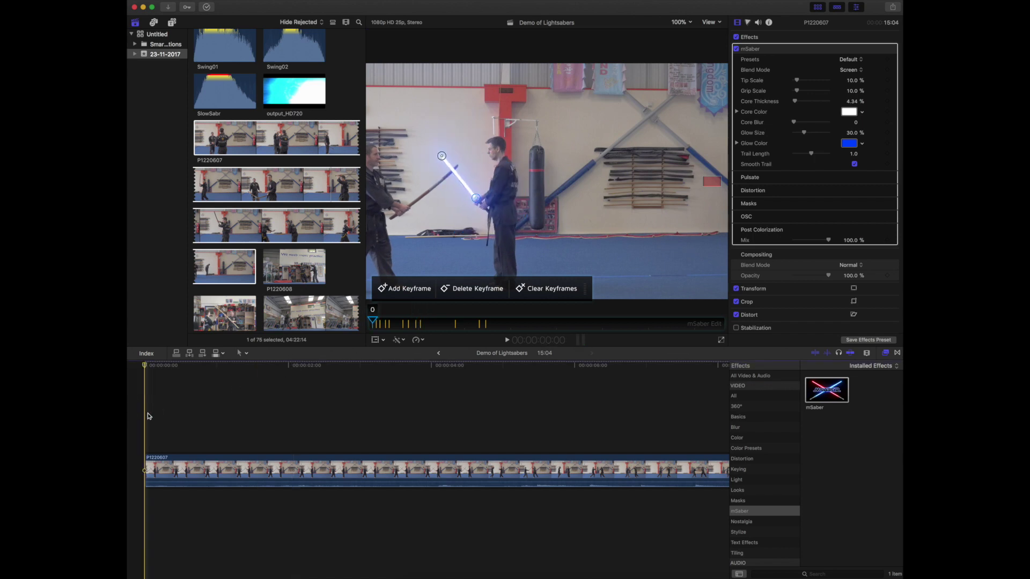
key(space)
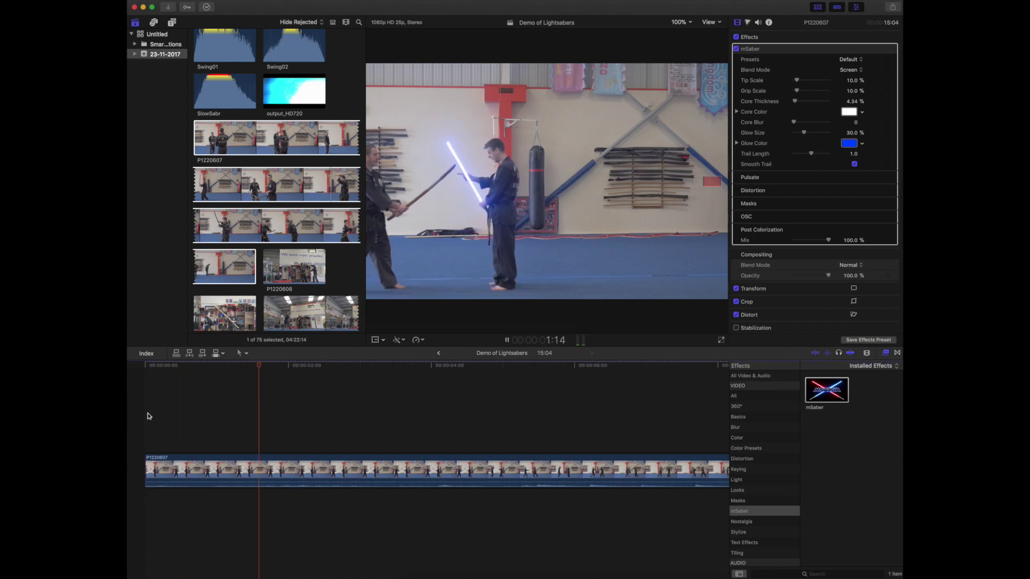
key(space)
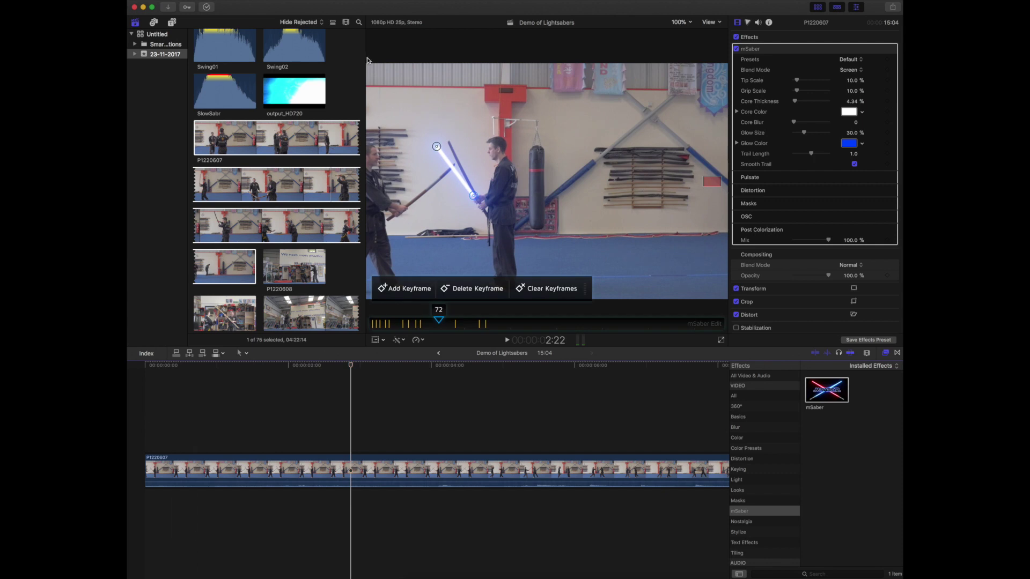
Realign the saber with the sword at frames 72 and 79, and refine its grip shortly after
drag(436, 147, 449, 144)
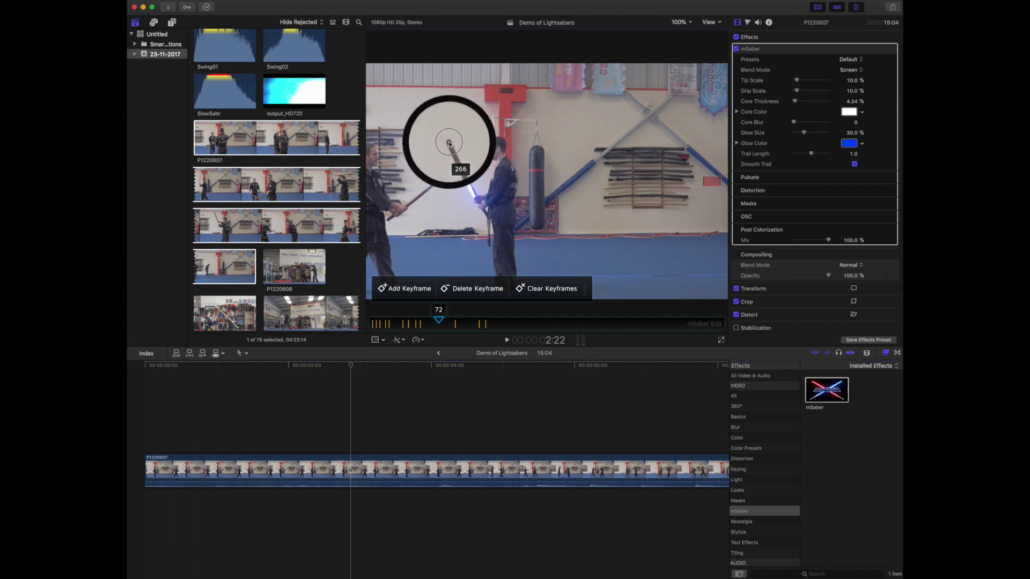
drag(474, 195, 474, 198)
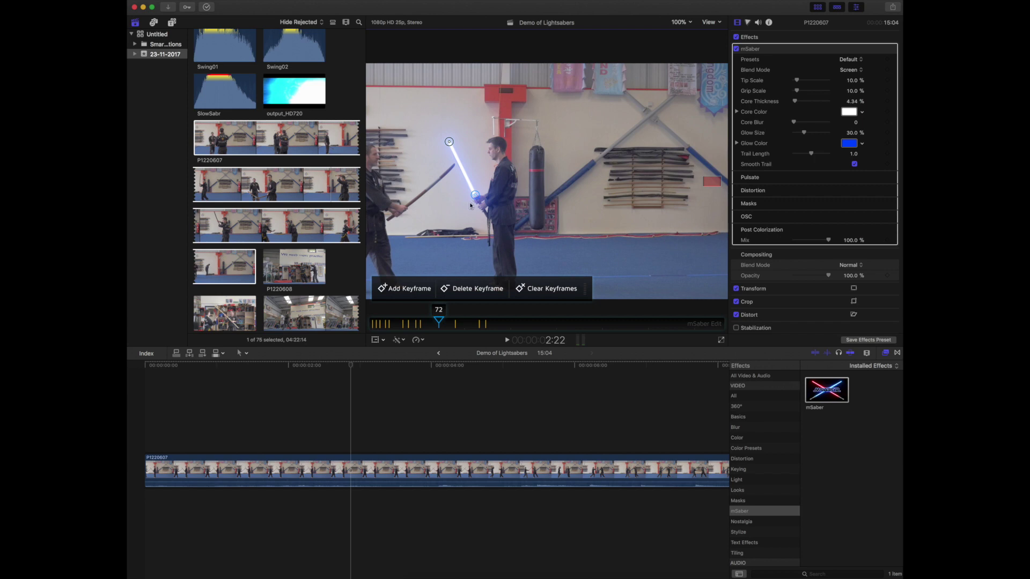
click(371, 446)
drag(440, 145, 456, 138)
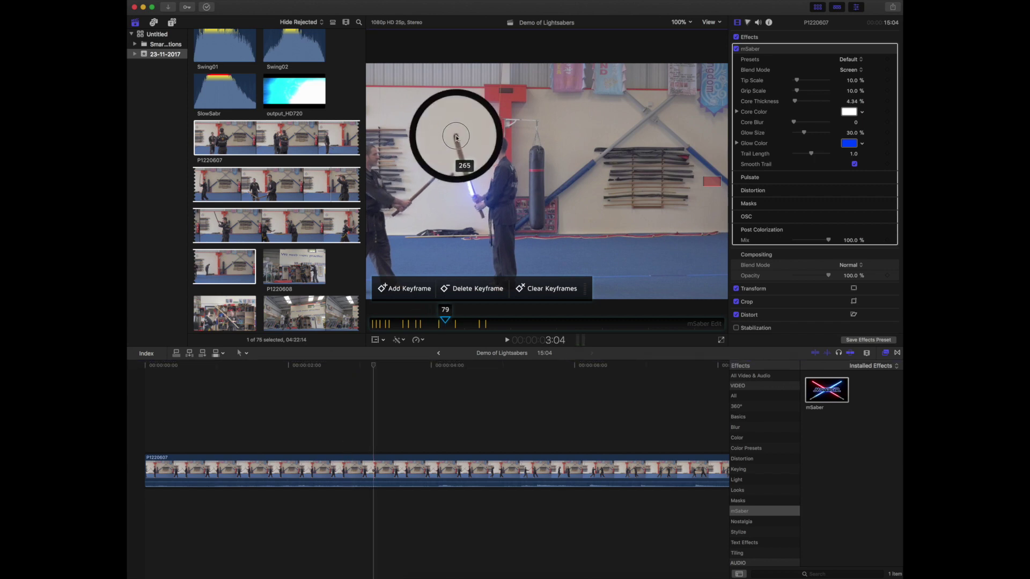
click(402, 446)
drag(468, 192, 469, 194)
Adjust the saber's tip as the sword is raised and keyframe both ends along the sword at frame 127
click(494, 451)
drag(428, 150, 454, 127)
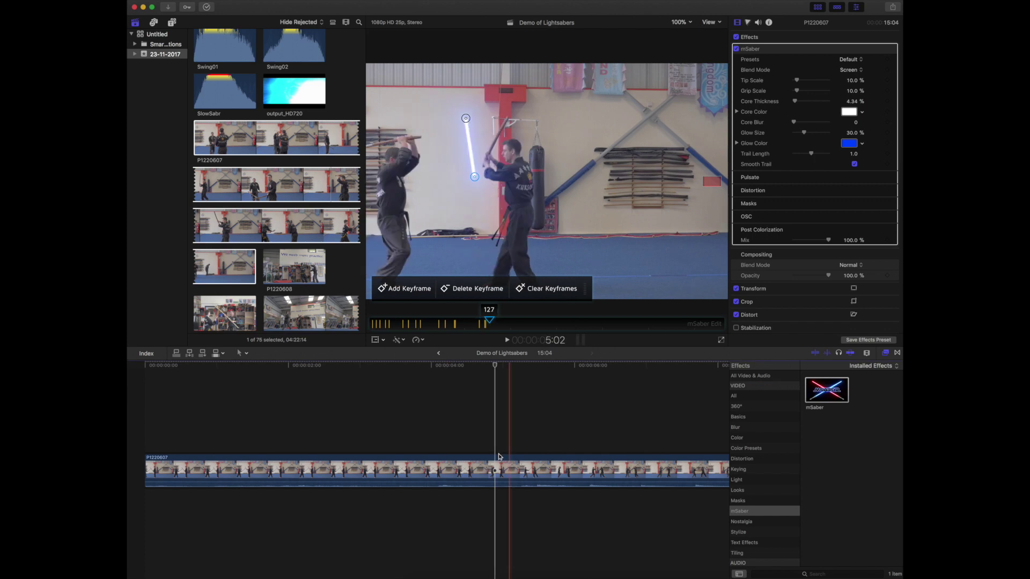
click(509, 457)
drag(483, 172, 487, 156)
drag(455, 127, 467, 118)
Advance to frame 133 and keyframe the saber over the sword held above the fighter's head
key(Right)
key(Right)
key(Right)
key(Right)
key(Right)
key(Right)
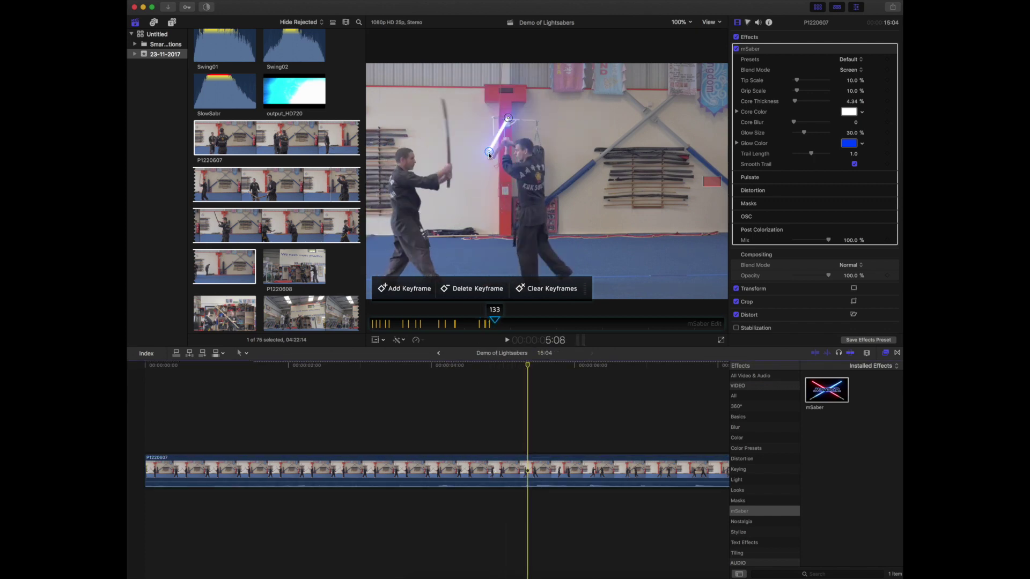
drag(498, 152, 553, 156)
Keyframe the saber through the sword's swing in the following frames, up to just past six seconds
key(Right)
key(Right)
key(Right)
key(Right)
key(Right)
key(Right)
key(Right)
key(Right)
key(Right)
key(Right)
key(Right)
key(Right)
key(Right)
key(Right)
key(Right)
click(583, 451)
click(597, 449)
drag(532, 163, 590, 222)
Keyframe the saber's grip on the hands and its tip on the sword's end up to about seven seconds
scroll(325, 446, right, 10)
key(Right)
key(Right)
key(Right)
key(Right)
key(Right)
key(Right)
key(Right)
key(Right)
key(Right)
key(Right)
key(Right)
key(Right)
drag(588, 149, 604, 152)
drag(589, 221, 593, 220)
click(370, 449)
drag(604, 152, 613, 159)
drag(593, 220, 622, 206)
Keyframe the saber along the swinging sword at frame 181, about midway to frame 191, and at frame 191
click(385, 449)
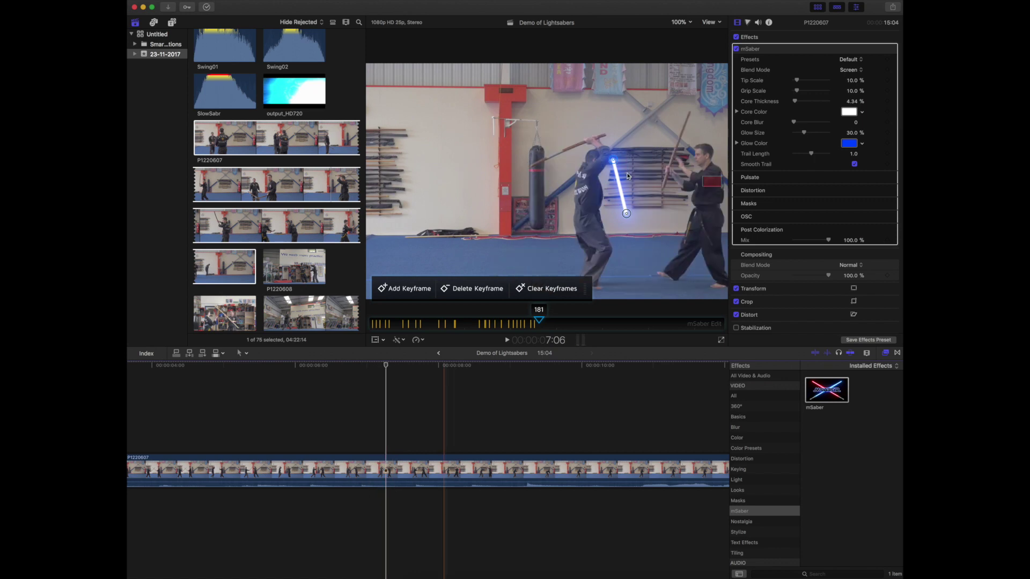
drag(613, 158, 627, 150)
drag(622, 205, 664, 105)
click(400, 450)
drag(626, 150, 630, 165)
drag(663, 104, 634, 174)
click(412, 446)
drag(612, 194, 612, 217)
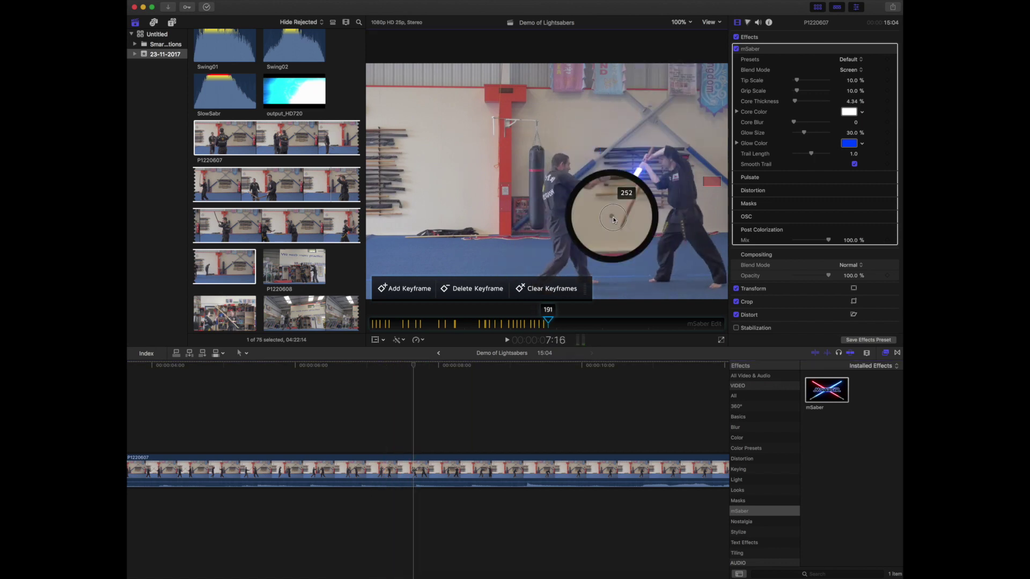
Continue keyframing the saber's tip and grip past frame 191 as the fighter moves toward the picture's right edge
click(430, 449)
drag(633, 174, 651, 173)
click(449, 449)
drag(616, 221, 682, 160)
drag(637, 191, 690, 152)
click(470, 450)
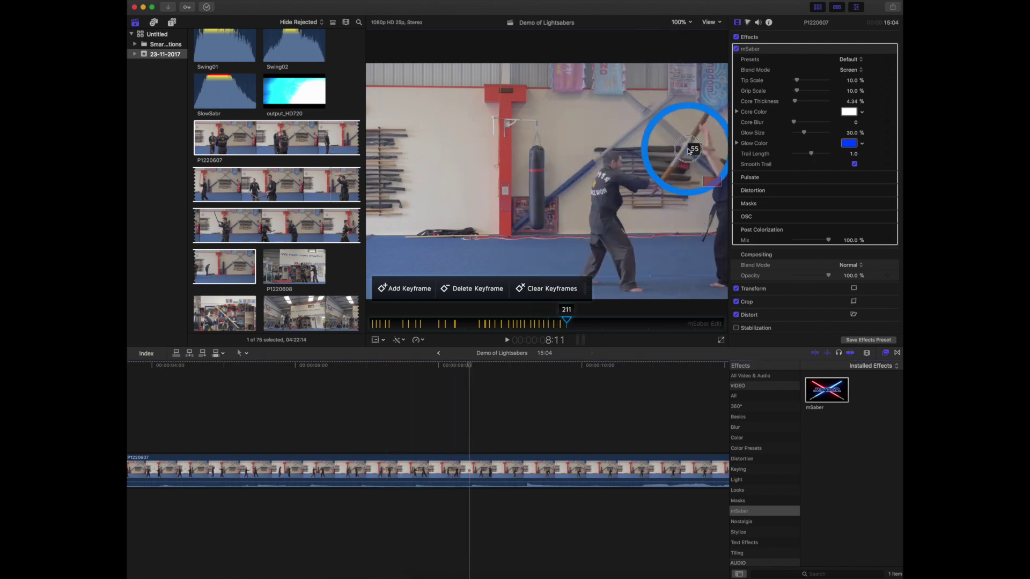
Shift the saber to the picture's right edge, and at frame 231 lower both its ends along that edge
click(509, 447)
mouse_move(713, 145)
mouse_down()
mouse_move(713, 157)
mouse_move(726, 149)
mouse_up()
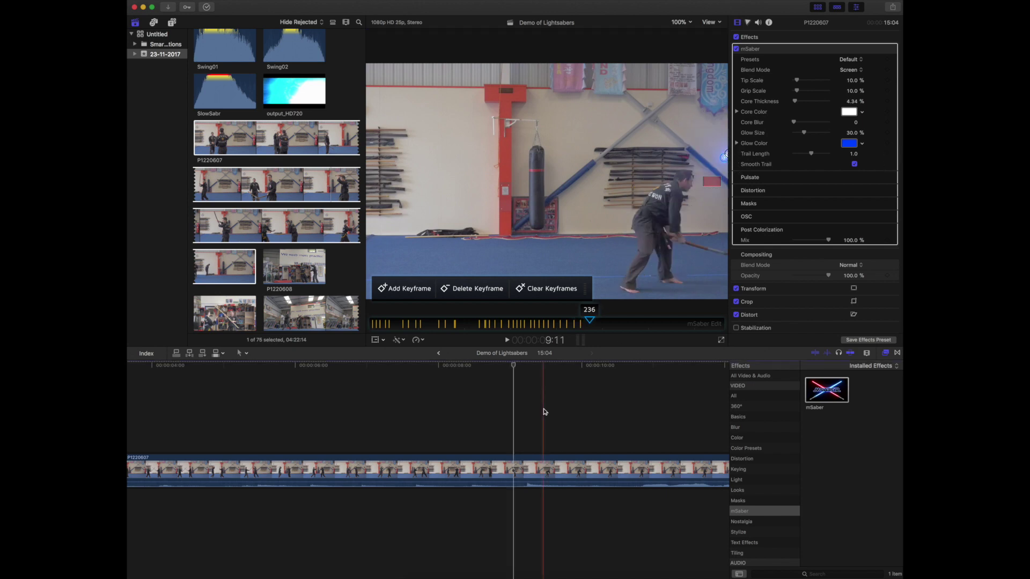
click(527, 441)
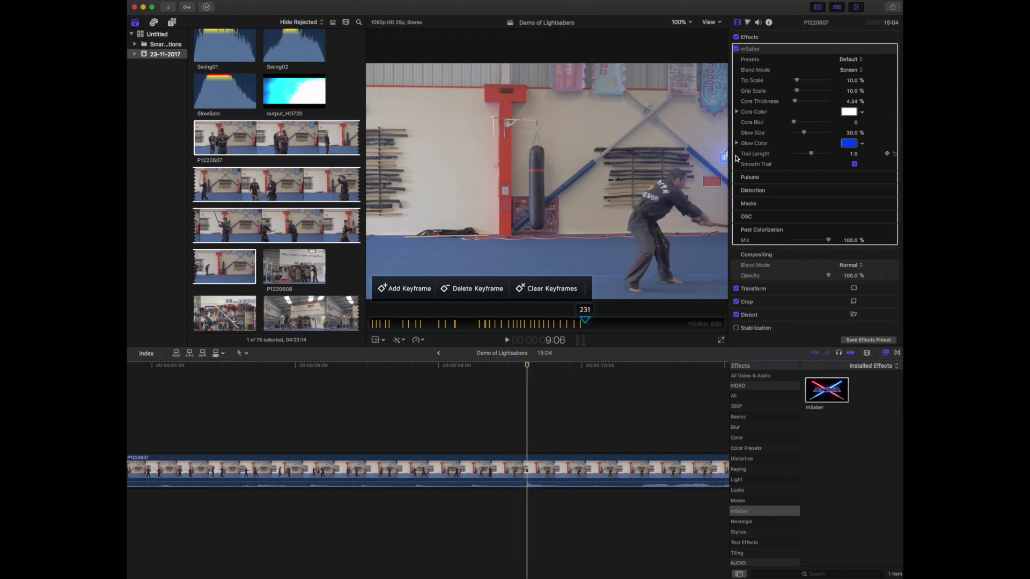
drag(727, 154, 727, 216)
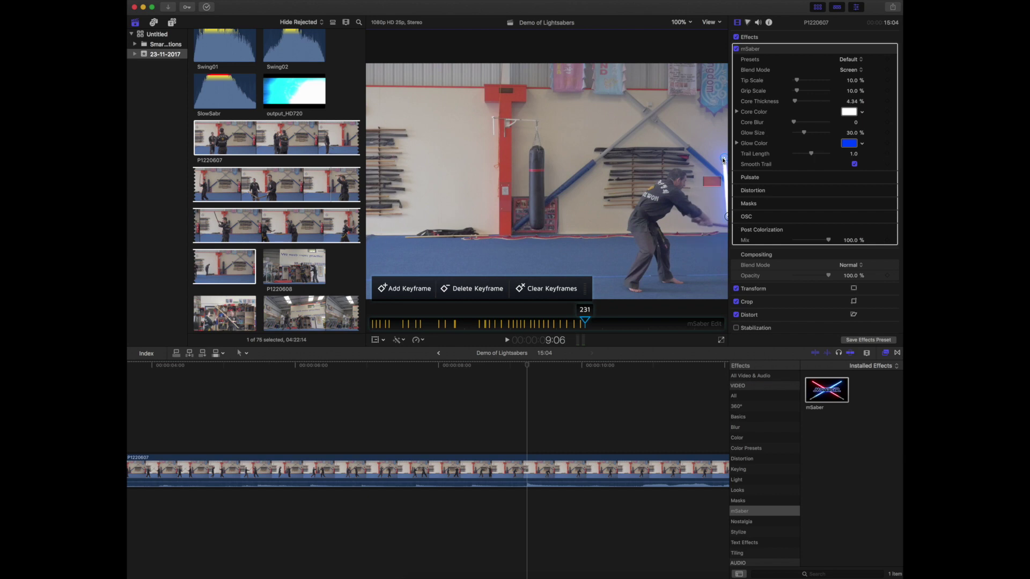
drag(724, 160, 729, 212)
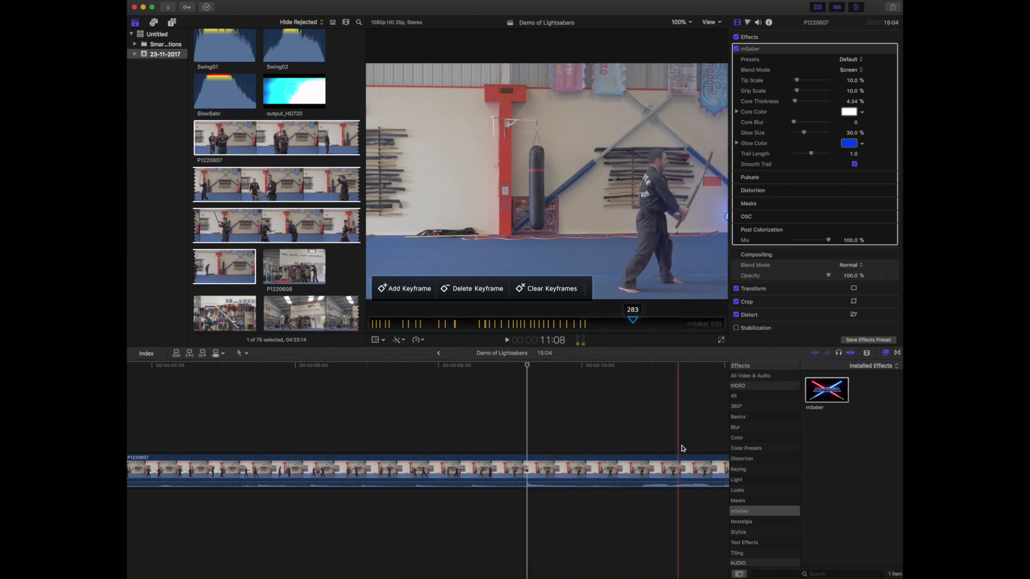
Play the whole clip from the start, and replay it in short bursts up to frame 67 to check the saber's alignment
key(Home)
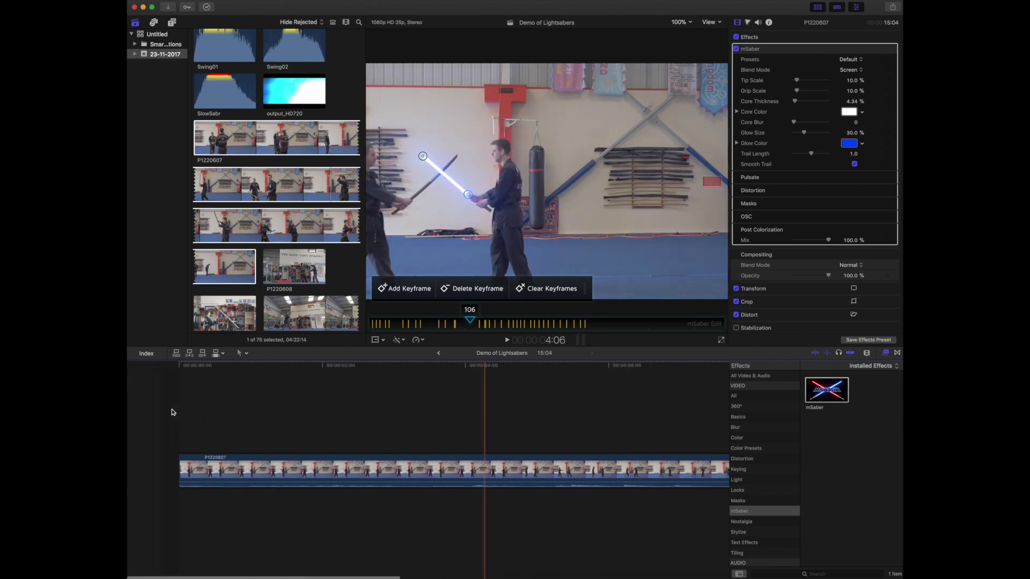
key(space)
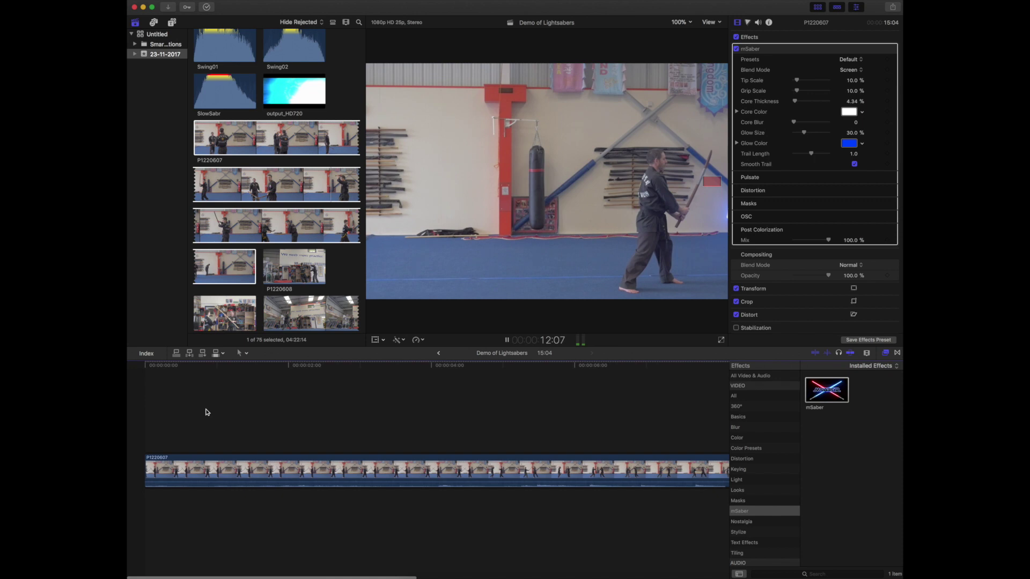
click(154, 427)
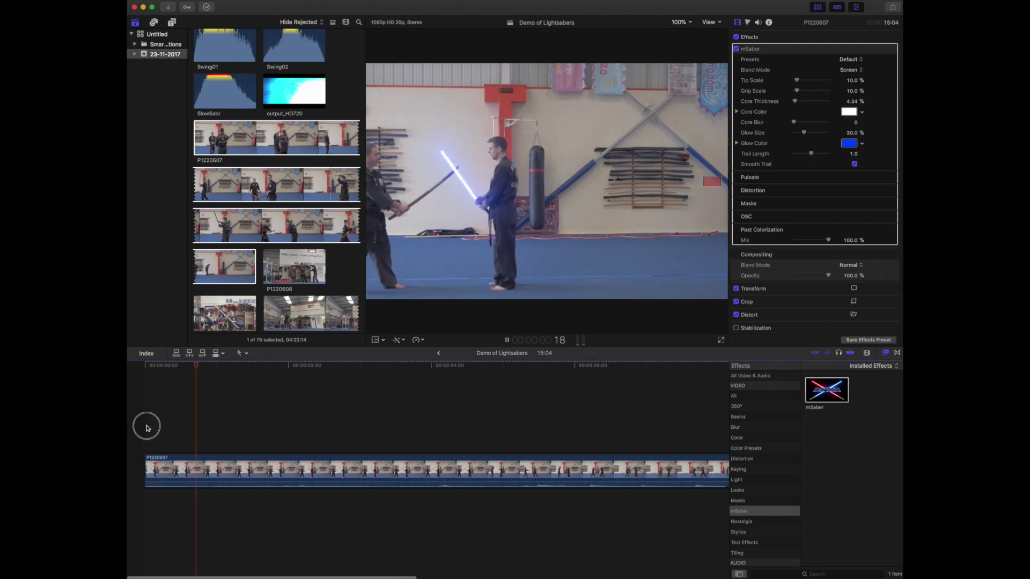
key(space)
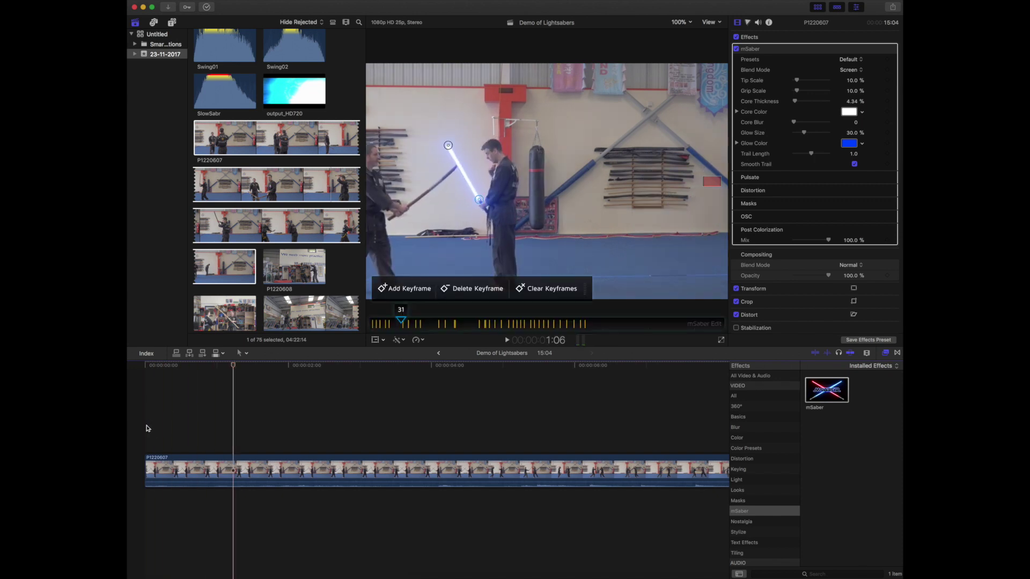
key(space)
key(space)
key(space)
key(space)
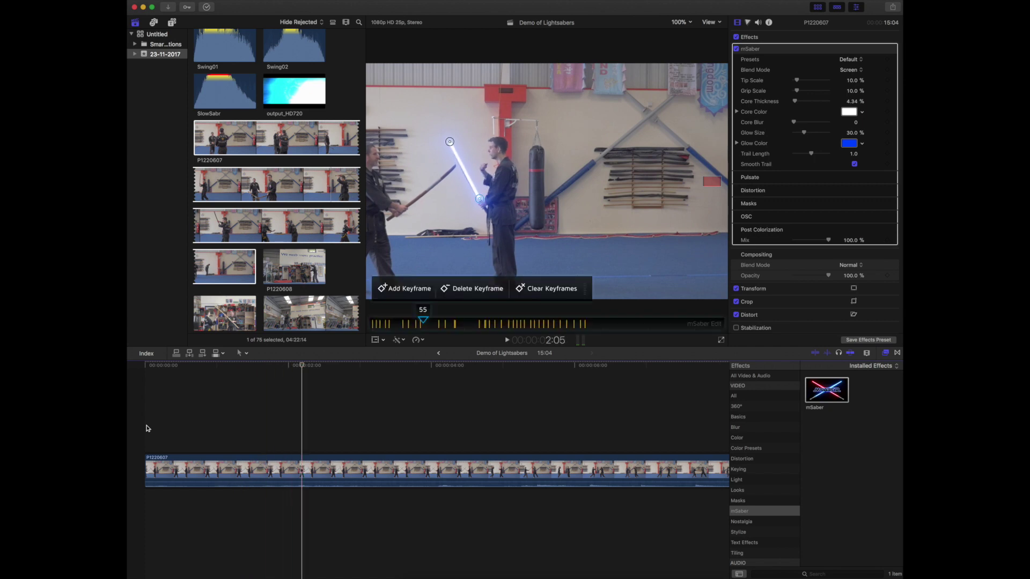
key(space)
key(space)
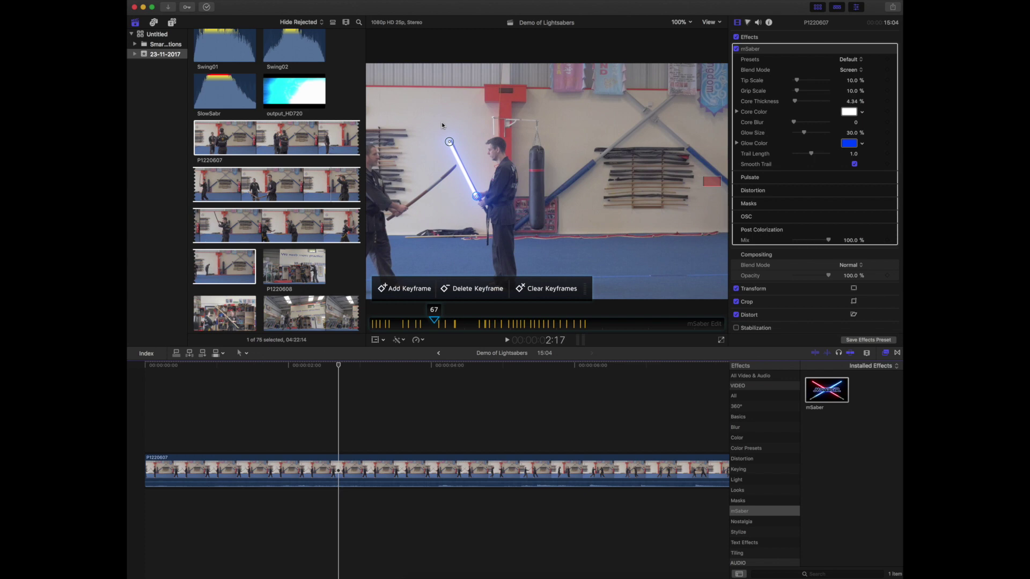
Correct the saber's tip and grip over the sword at frame 67 and again shortly after 3:10
drag(450, 141, 452, 144)
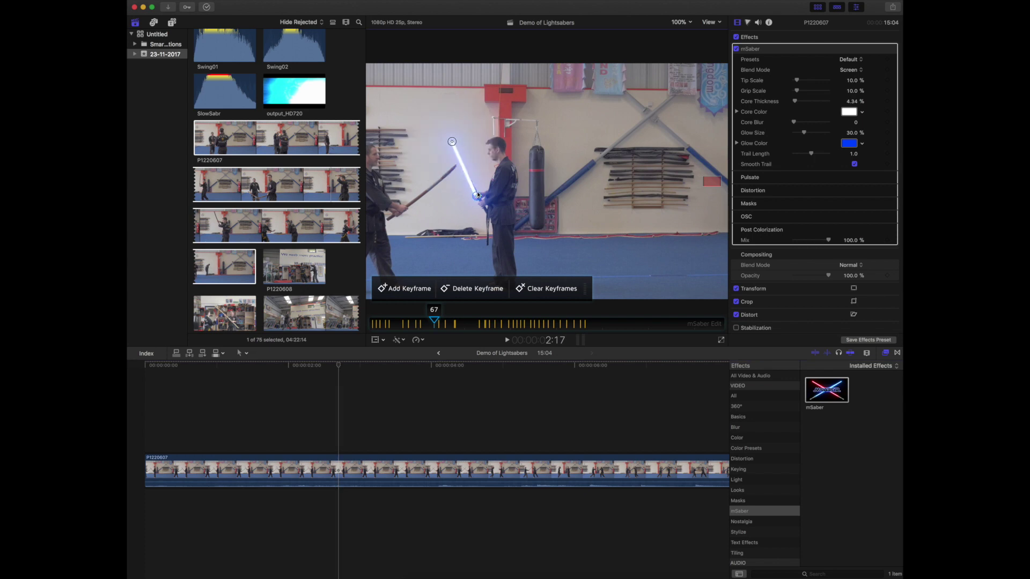
drag(476, 195, 475, 191)
key(space)
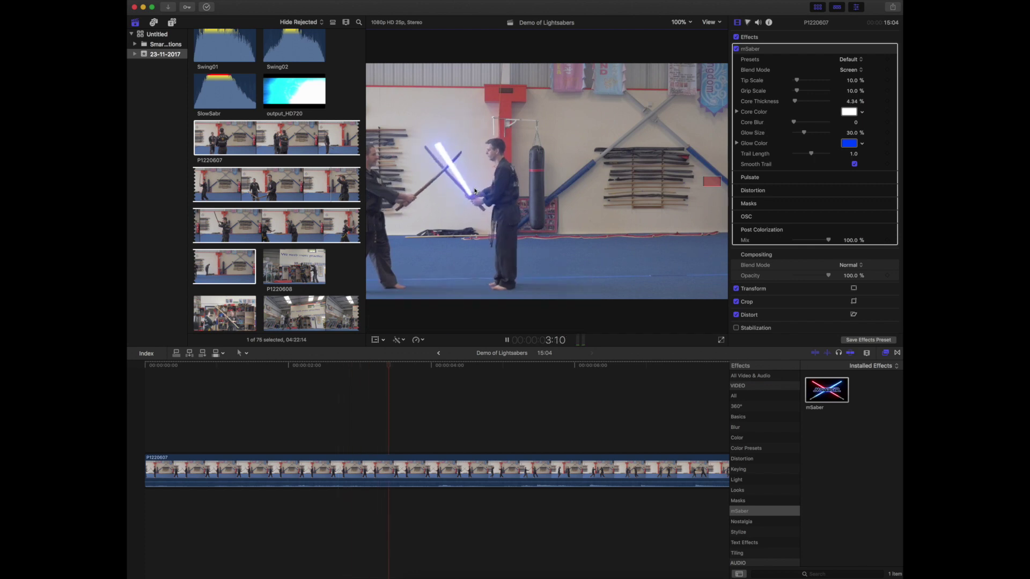
key(space)
drag(436, 146, 425, 146)
drag(470, 193, 465, 192)
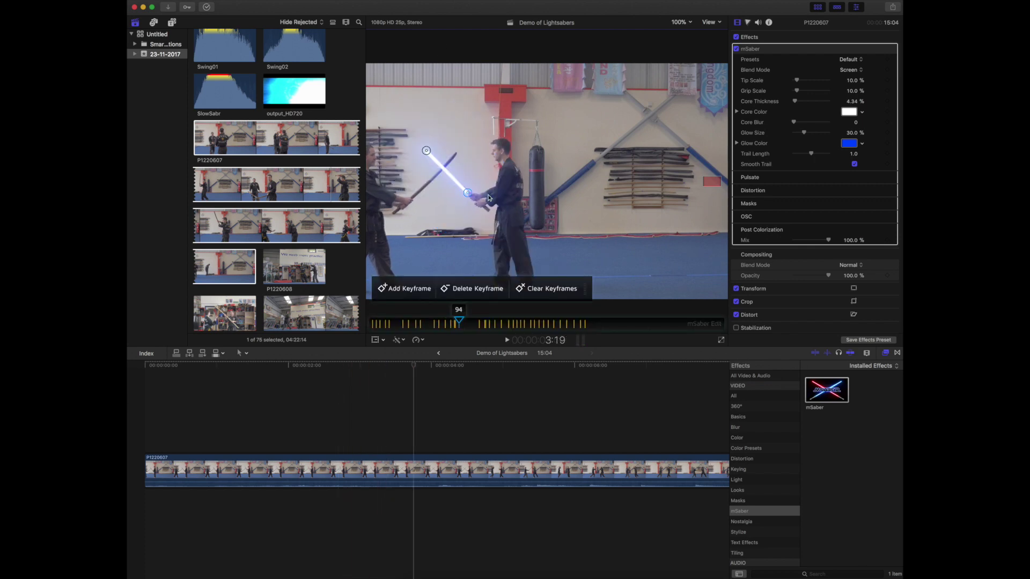
Check the saber through the raised sword position and correct its end just after frame 136
key(space)
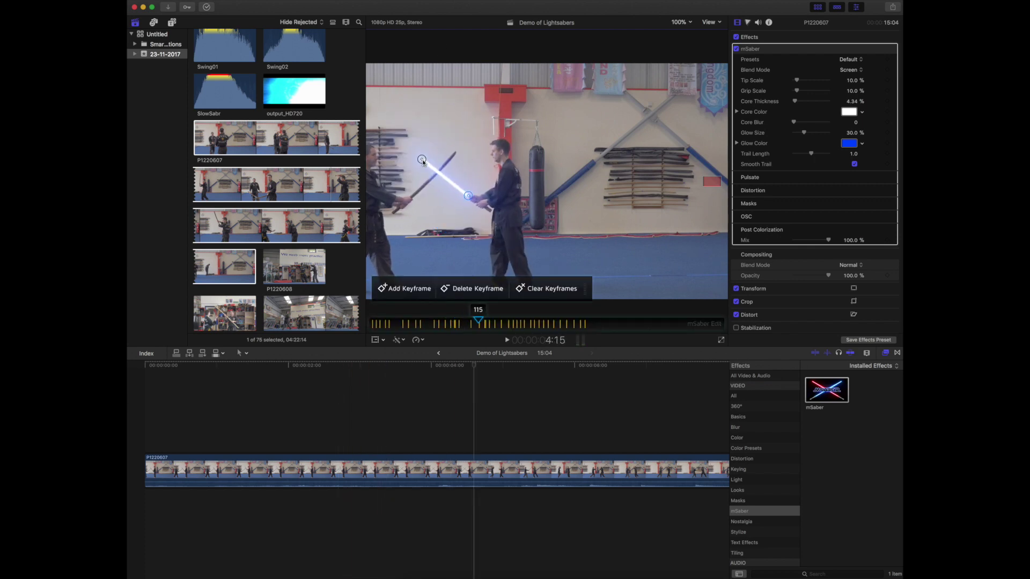
key(space)
drag(481, 113, 481, 113)
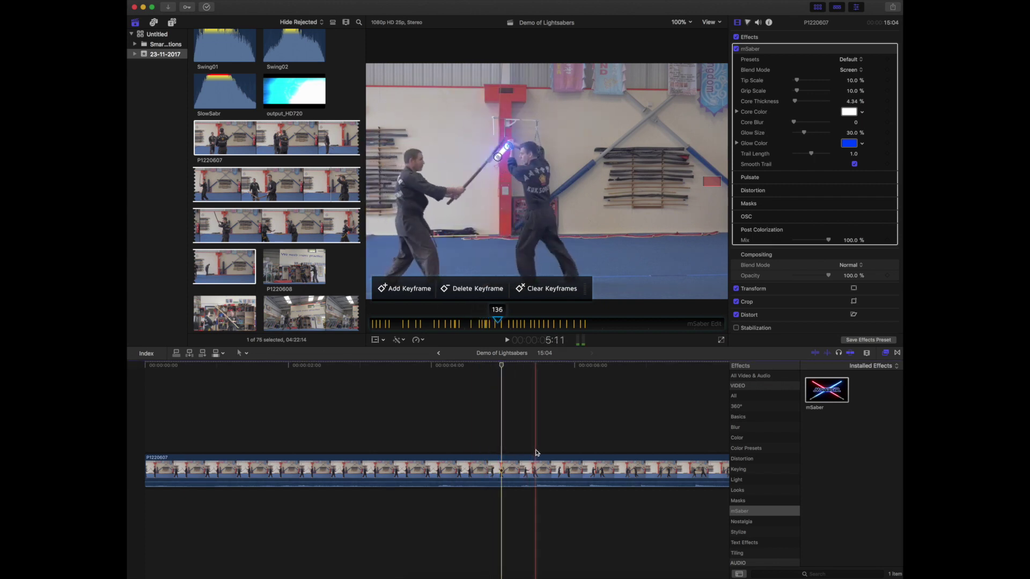
click(537, 452)
drag(495, 161, 610, 103)
Add in-between saber keyframes through the overhead swing, up to frame 168 with the tip on the sword's lower end
click(541, 441)
click(547, 398)
click(555, 406)
click(562, 409)
click(570, 409)
click(577, 409)
click(594, 437)
click(605, 426)
click(609, 427)
click(629, 432)
drag(581, 201, 577, 210)
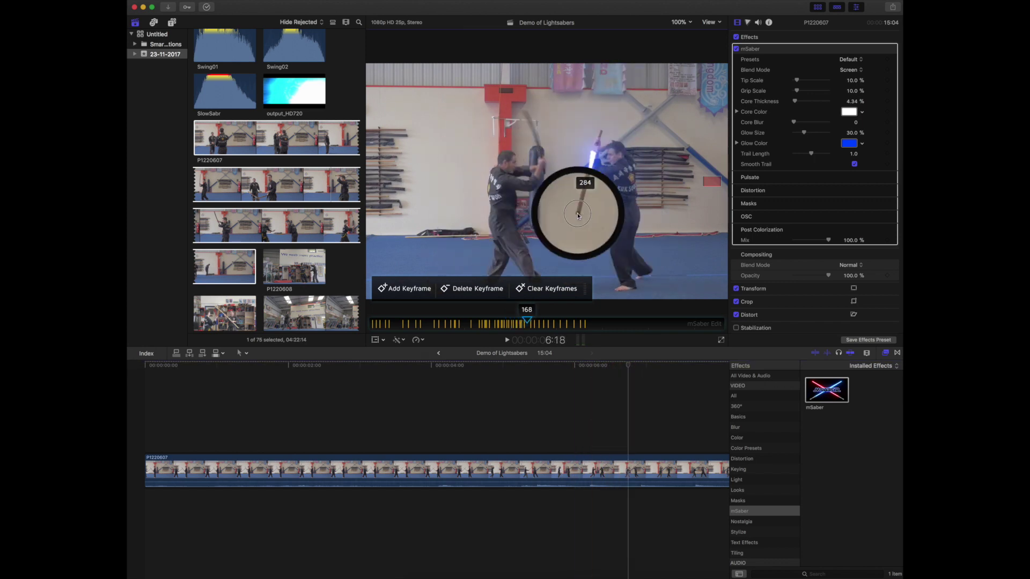
Add further in-between saber keyframes after frame 168, following the sword until the fighter leaves the picture around frame 222
click(655, 429)
click(668, 423)
click(681, 432)
drag(625, 167, 689, 116)
click(699, 434)
scroll(590, 443, right, 5)
click(473, 443)
click(483, 446)
click(499, 446)
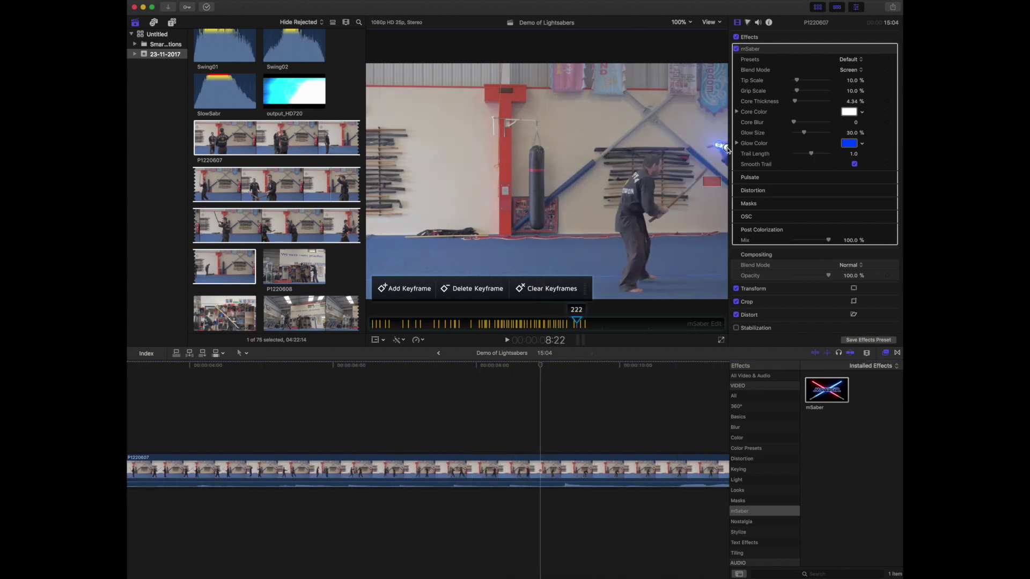
Play the clip again from the start to review the refined saber motion
key(Home)
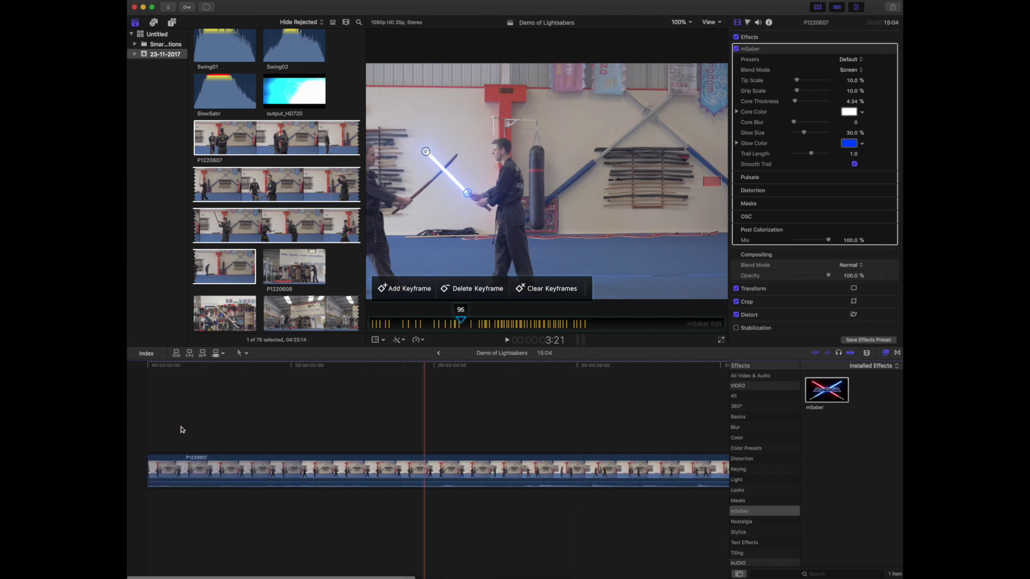
key(space)
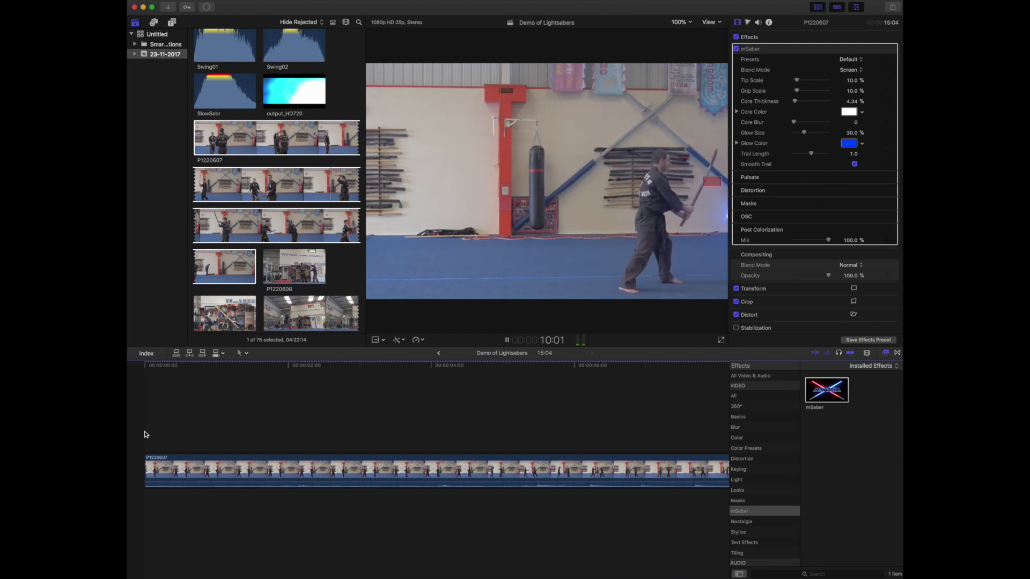
click(285, 427)
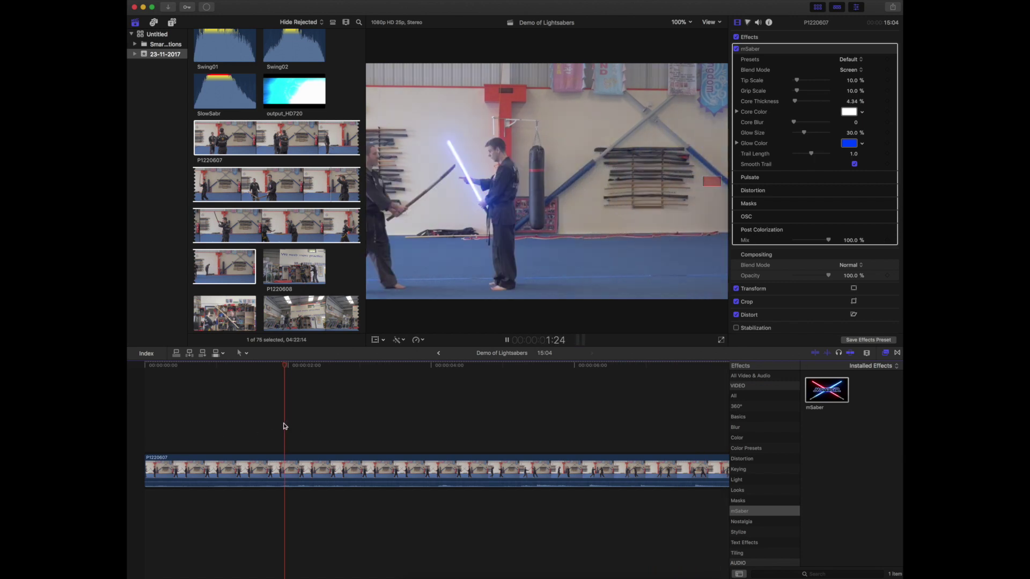
click(146, 431)
key(space)
Play the clip from frame 2 and stop at frame 99 to check how the saber follows the sword
click(145, 432)
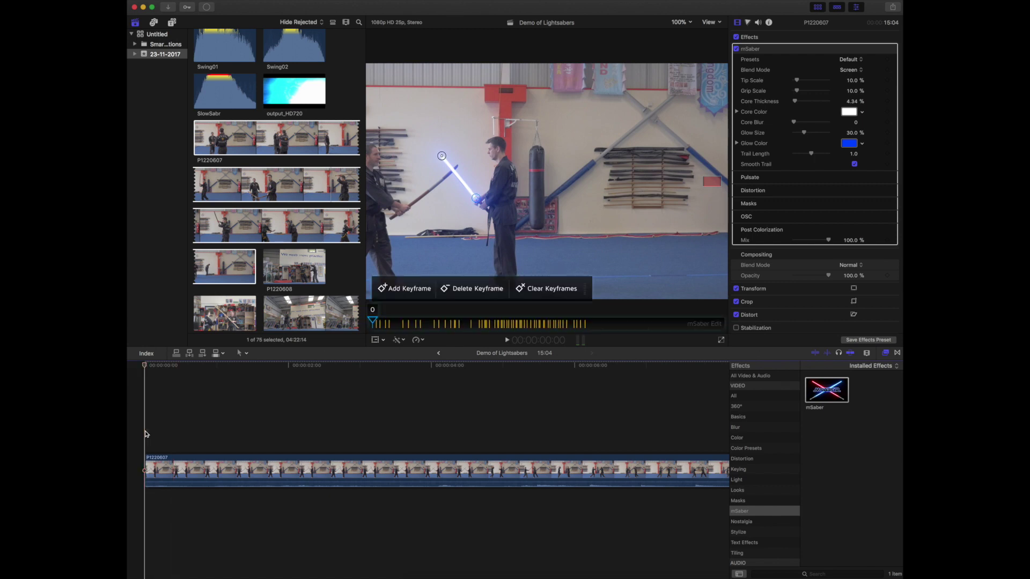
key(Right)
key(Right)
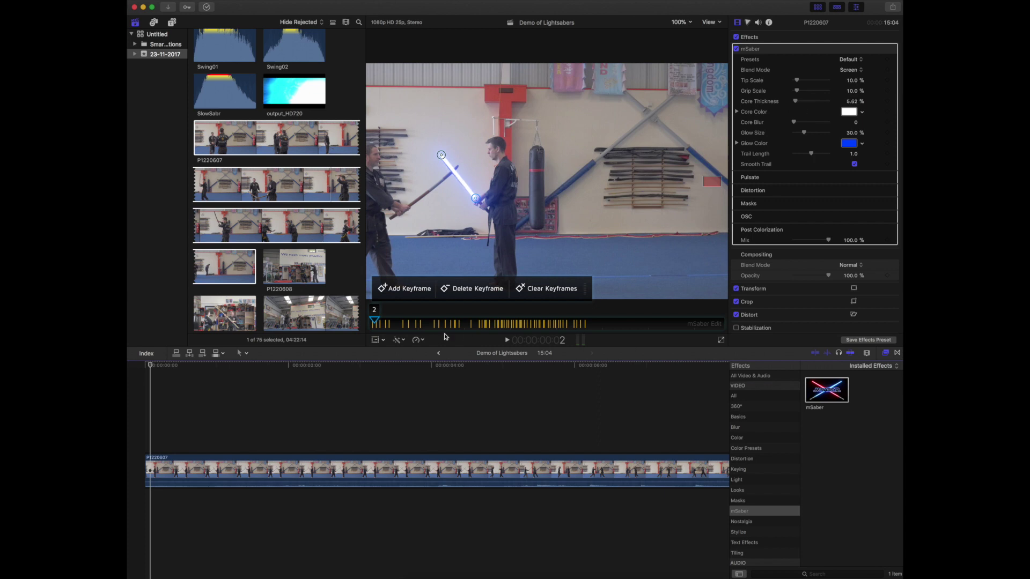
key(space)
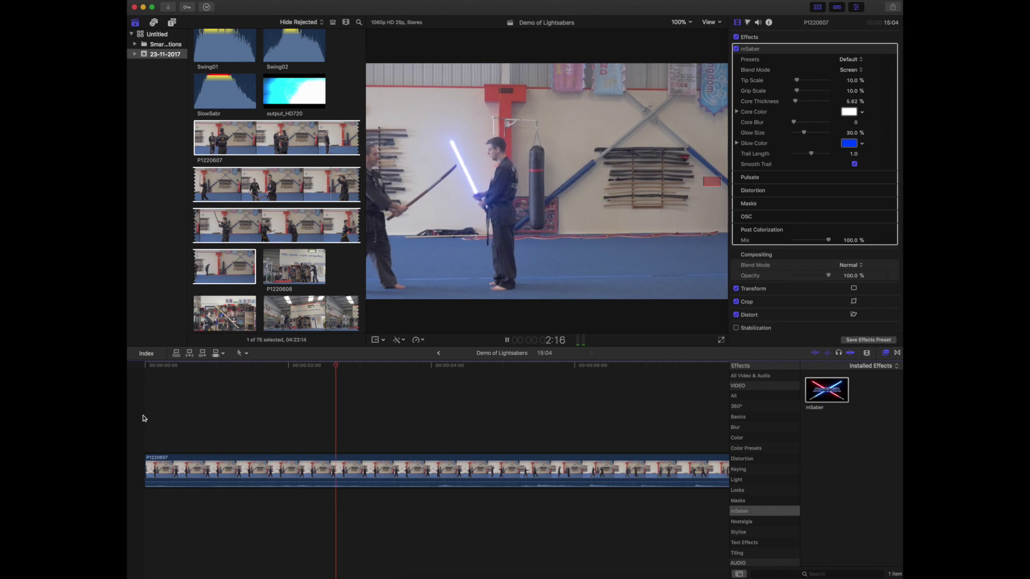
key(space)
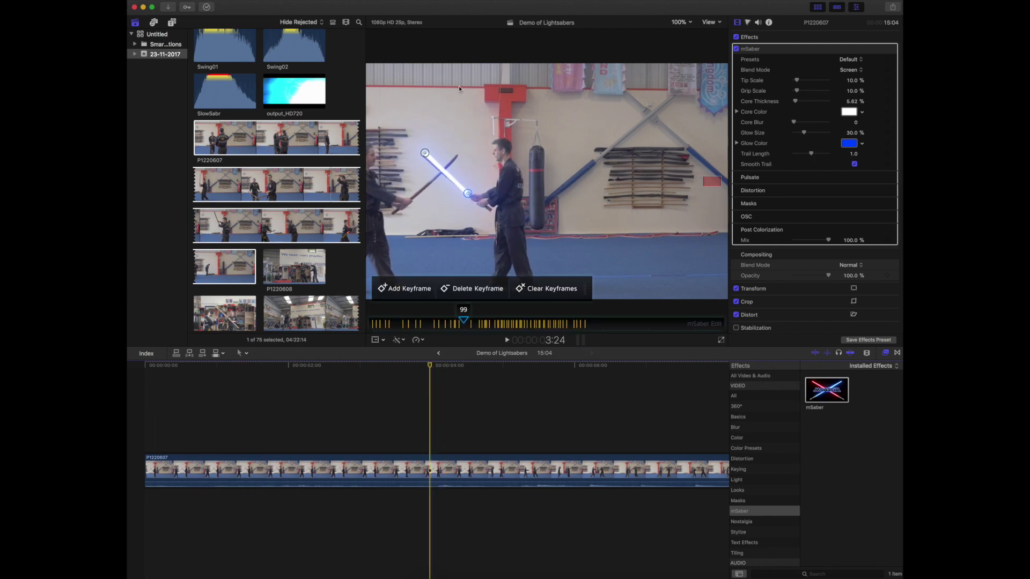
Nudge the saber's tip at frame 99 and both saber ends at frame 57 to fit the sword
drag(424, 154, 422, 156)
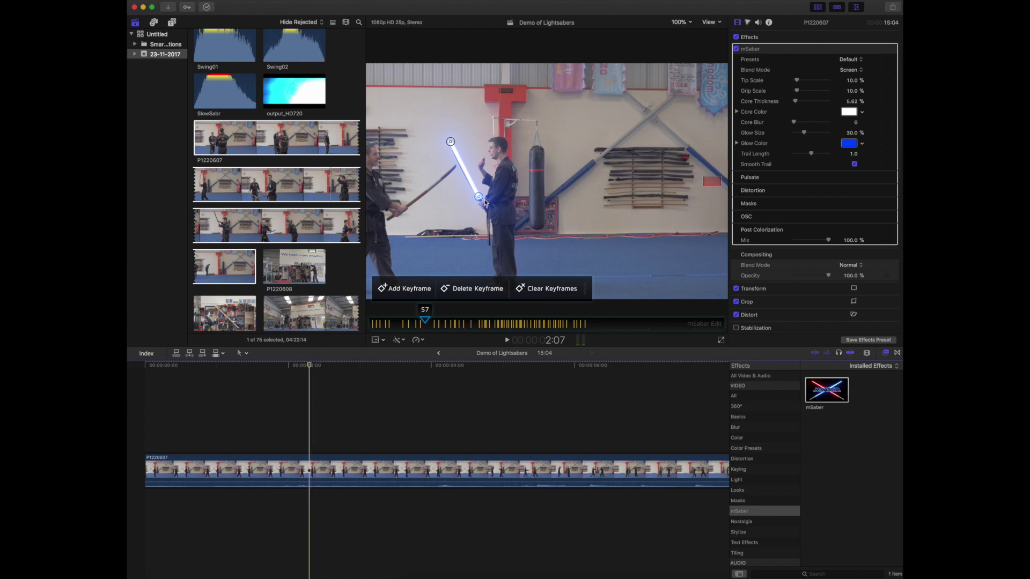
drag(479, 198, 476, 196)
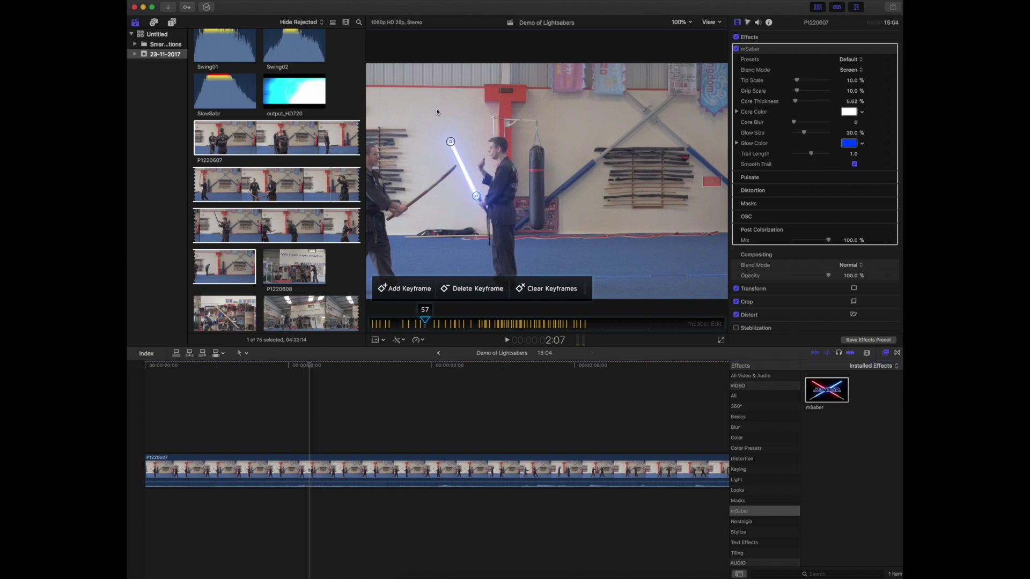
drag(452, 142, 450, 141)
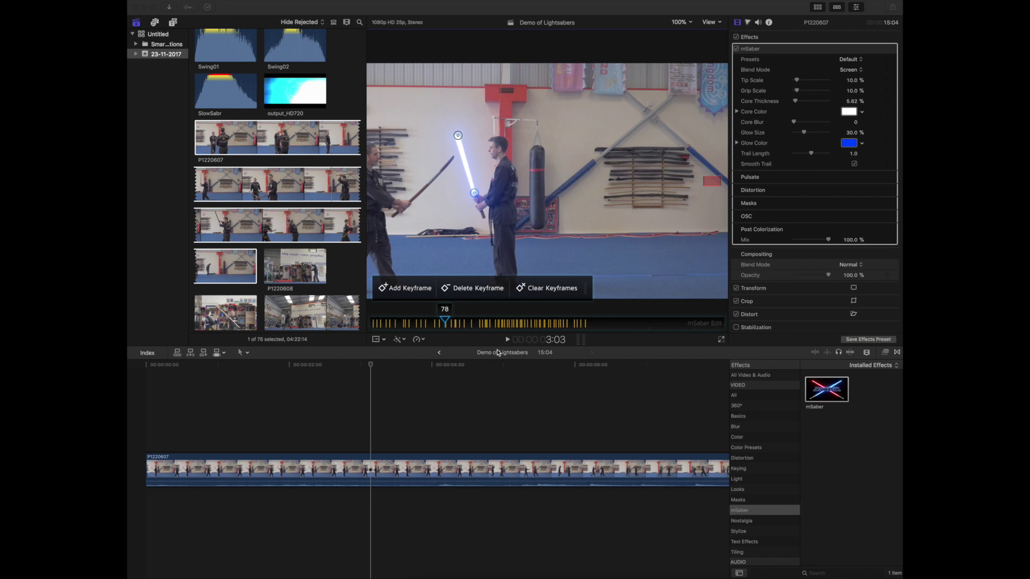
Extend the saber's tip at frame 144 toward the far end of the raised sword
click(382, 435)
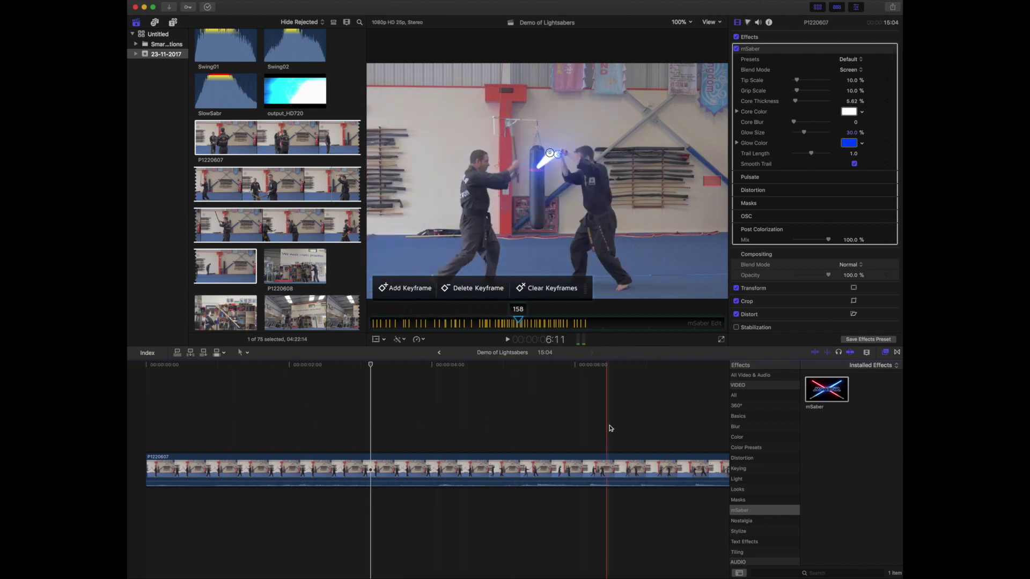
click(560, 423)
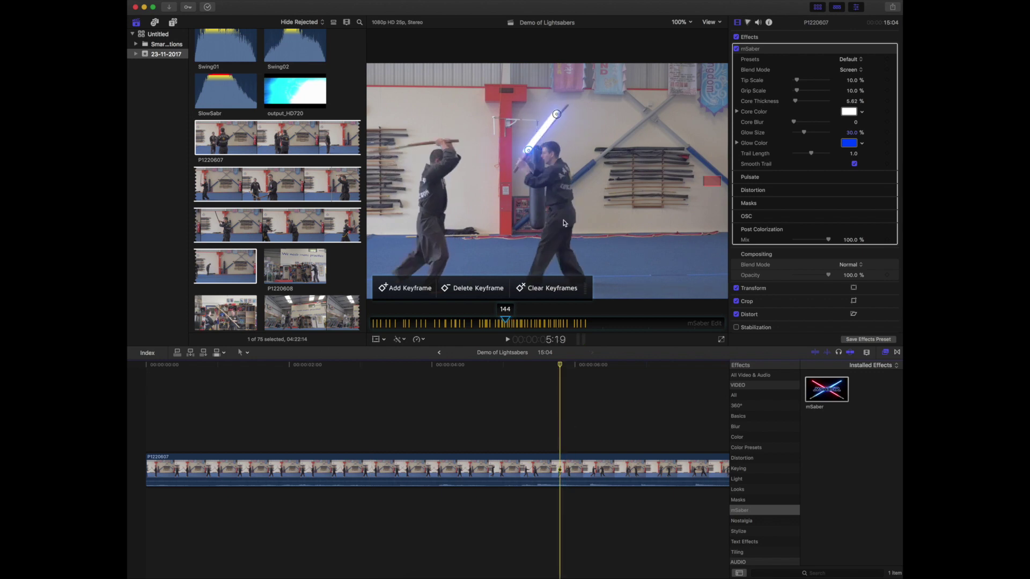
drag(557, 111, 567, 111)
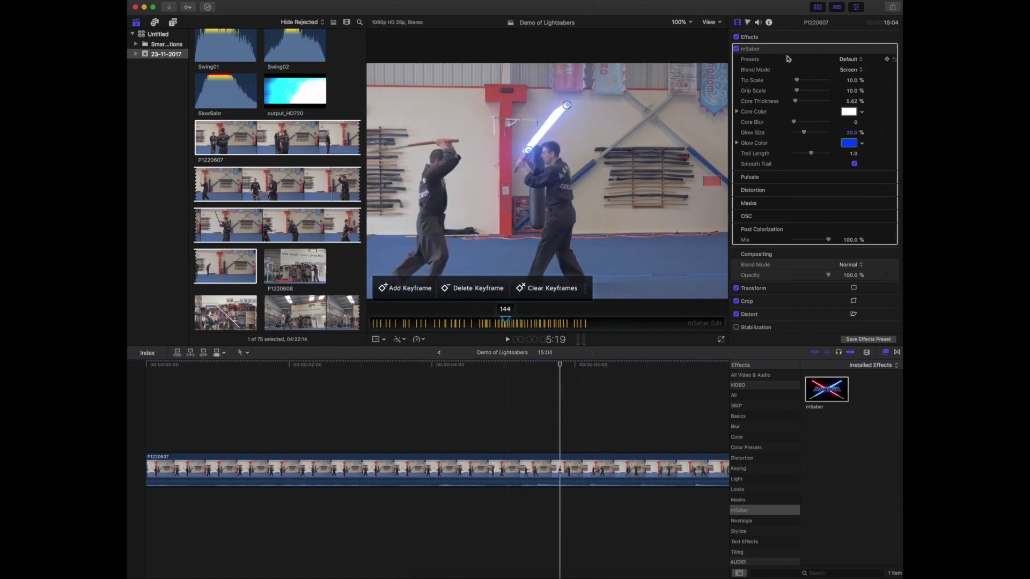
Try the Consular, Dark and Guardian presets of the mSaber effect on the raised saber
click(860, 60)
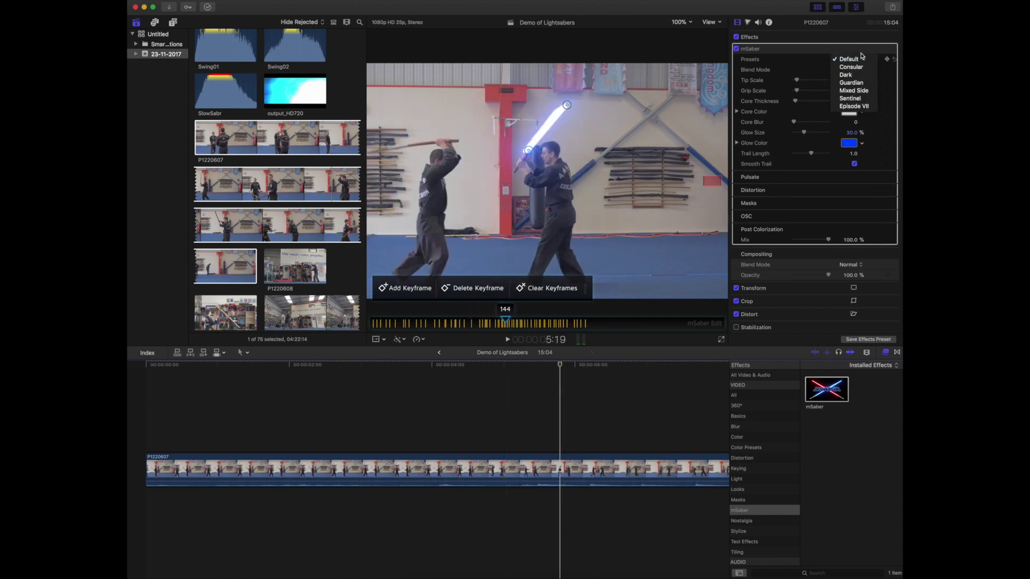
click(860, 68)
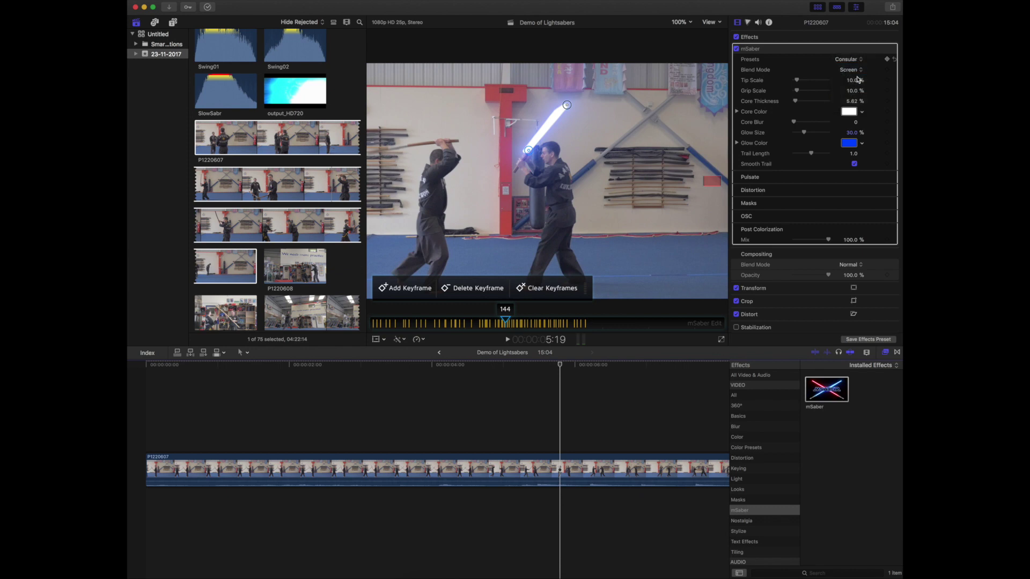
click(862, 61)
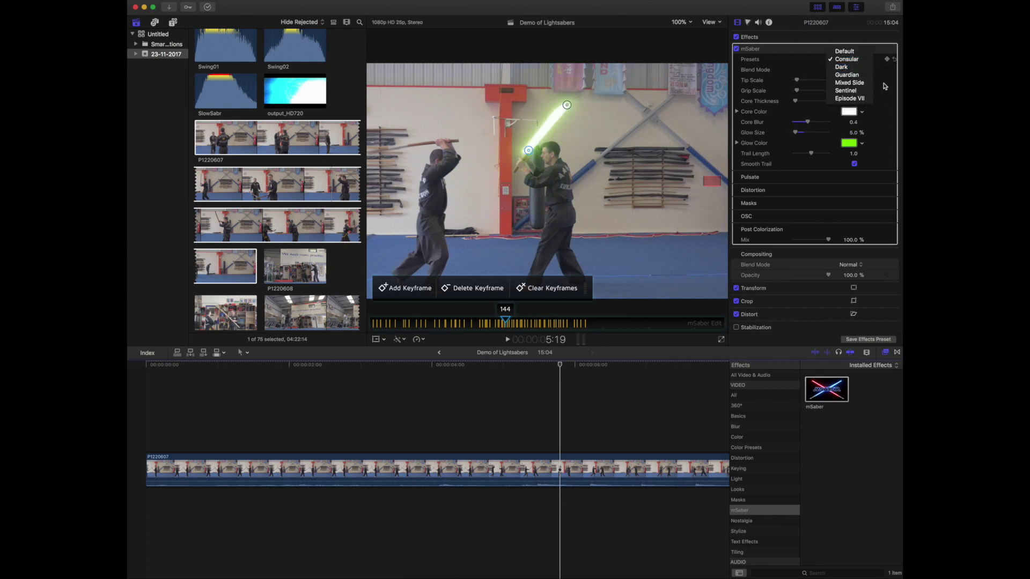
click(850, 67)
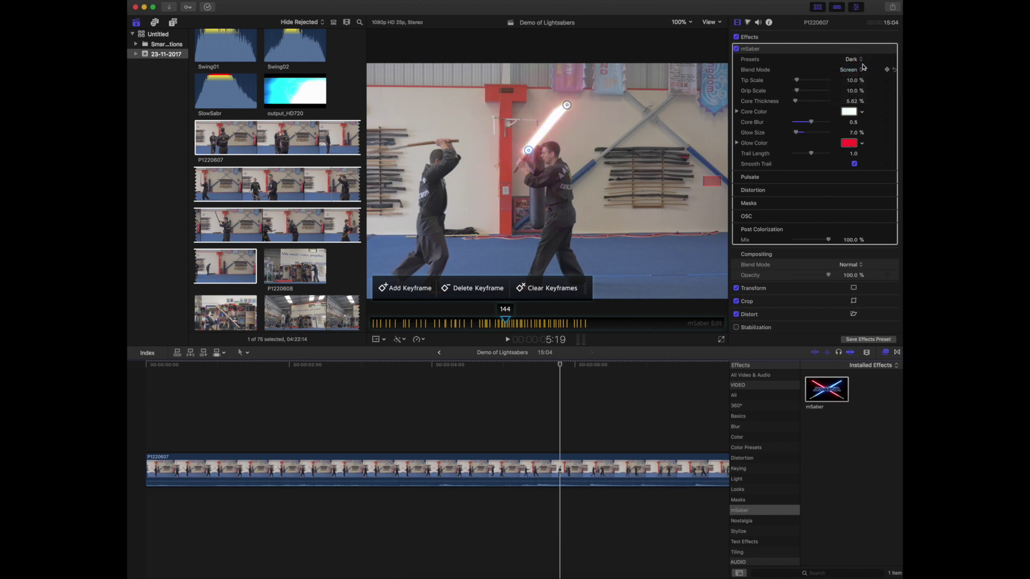
click(862, 59)
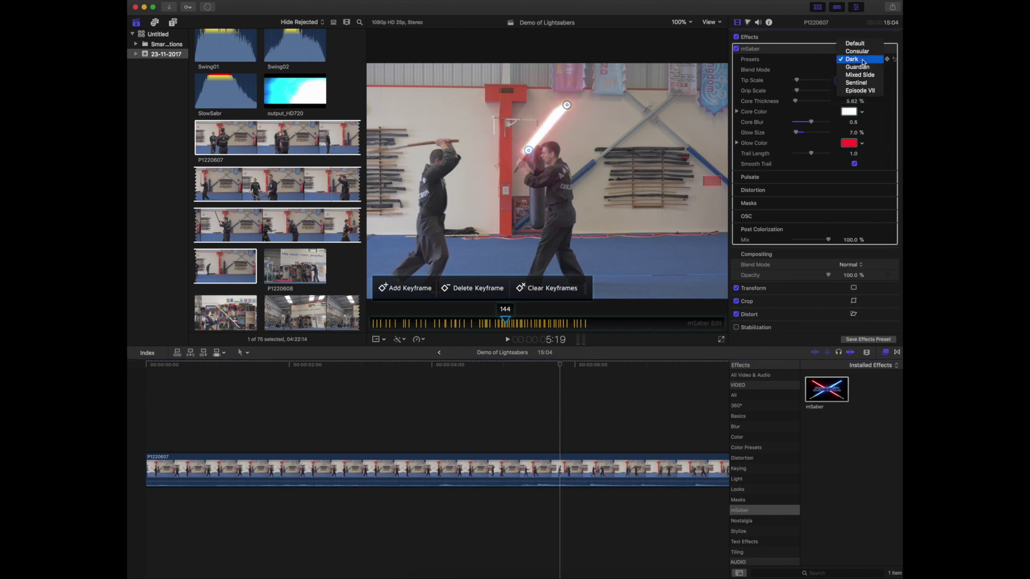
click(859, 67)
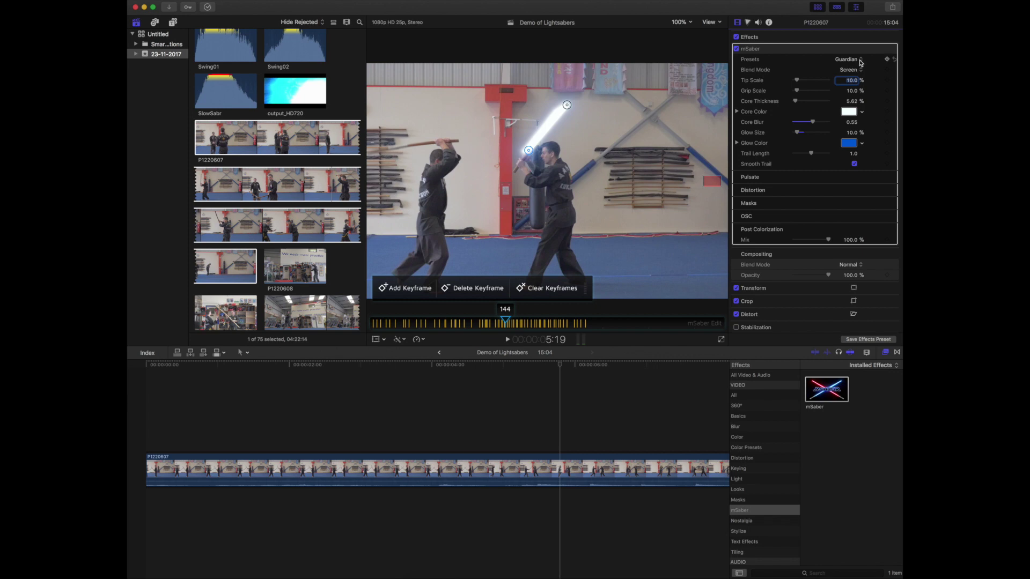
Try the Mixed Side, Sentinel and Episode VII presets of the mSaber effect
click(860, 60)
click(859, 73)
click(862, 61)
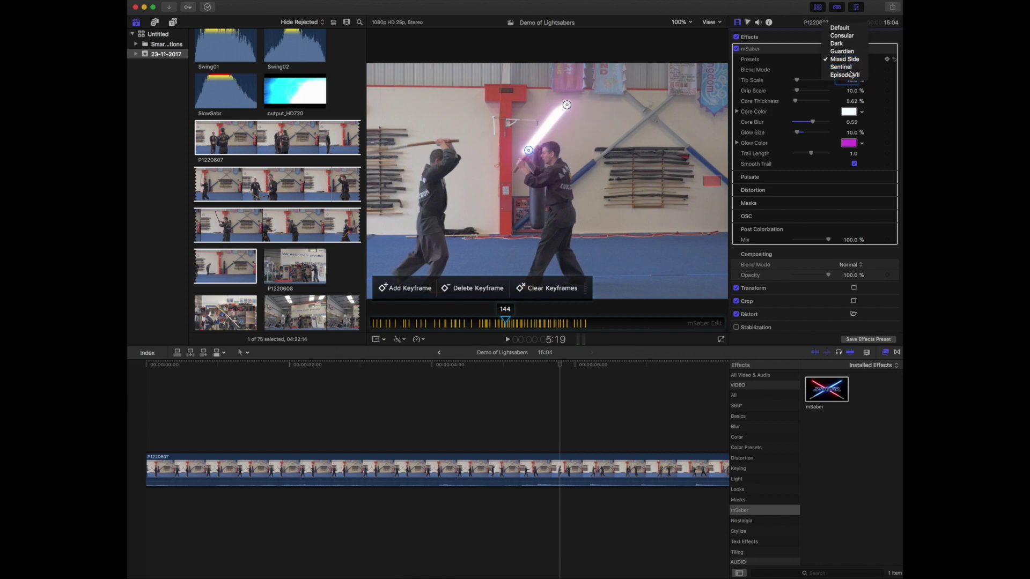
click(852, 74)
click(862, 65)
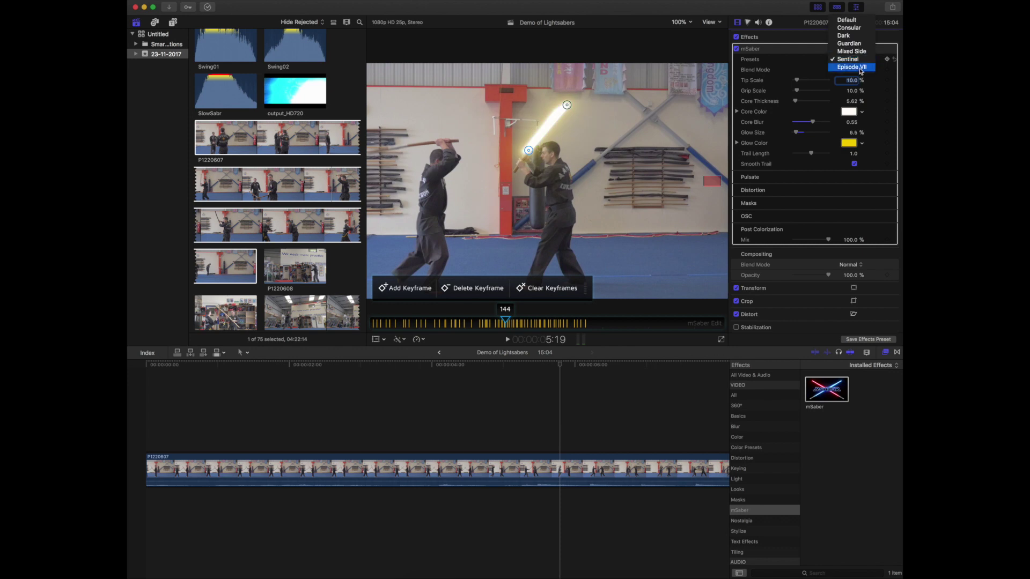
click(860, 71)
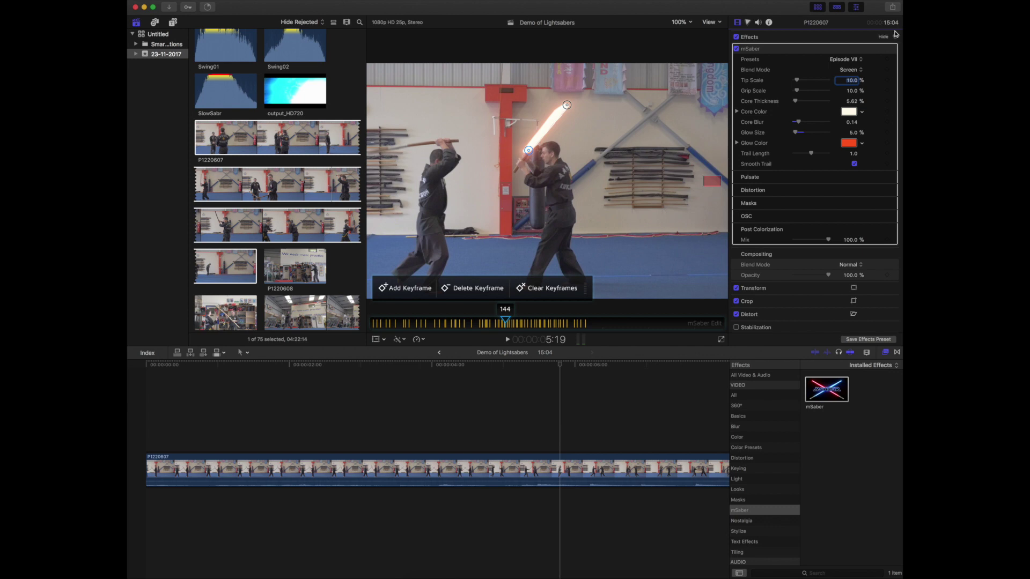
Play the clip from frame 21 to review the saber with the Episode VII preset
click(207, 411)
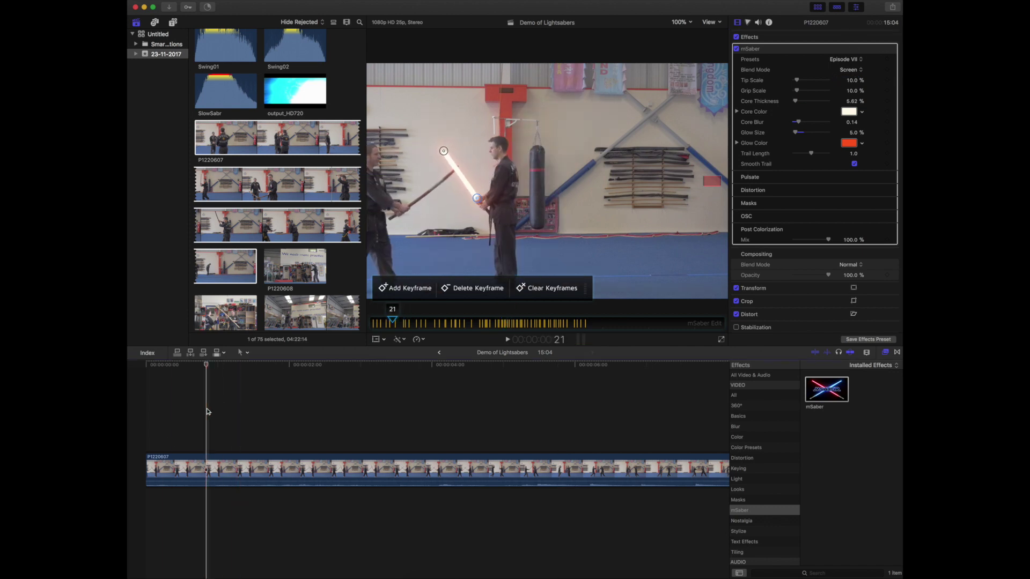
key(space)
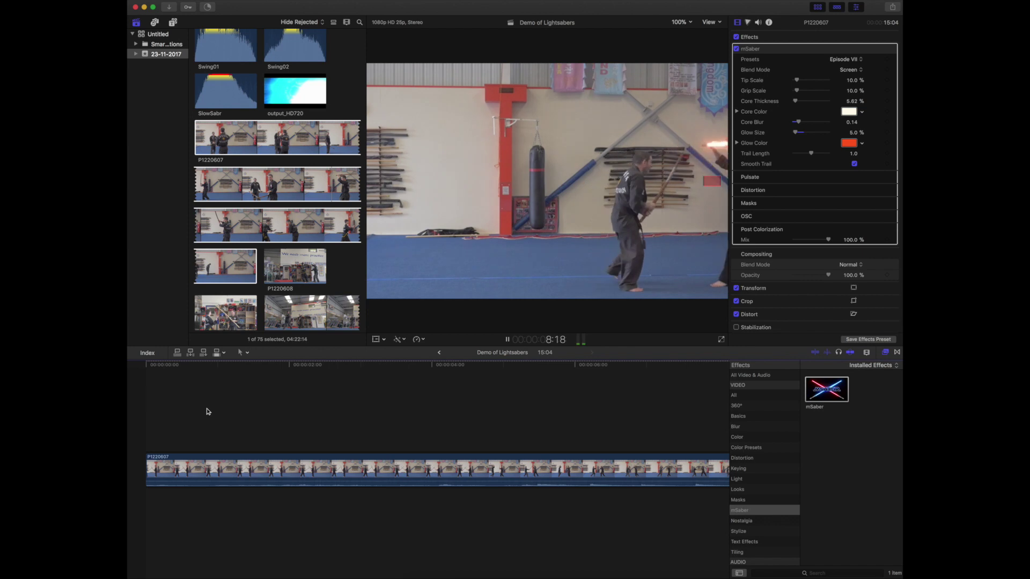
key(space)
Switch the saber to the Sentinel preset at frame 151, leaving the blend mode on Screen
click(188, 421)
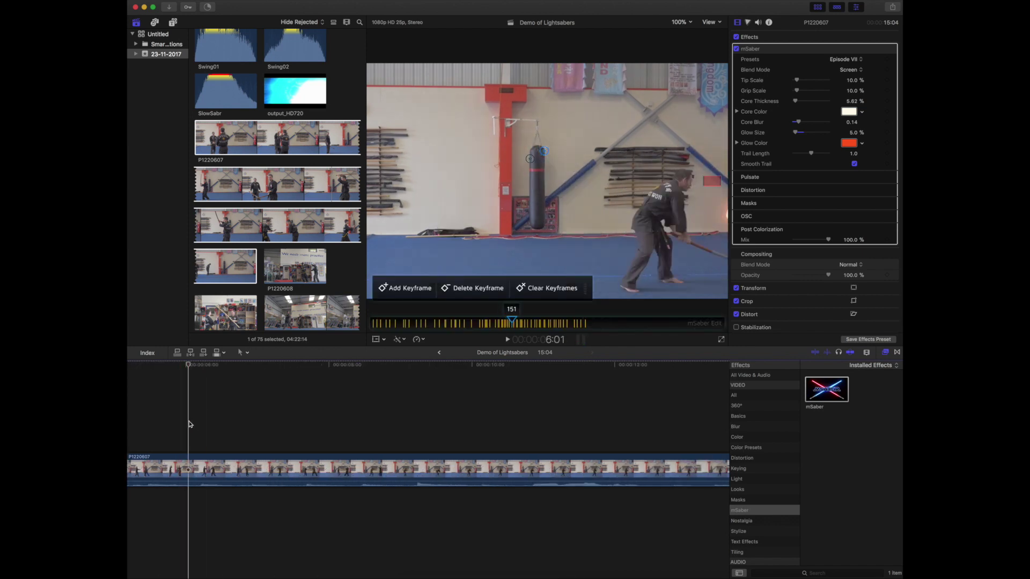
click(860, 60)
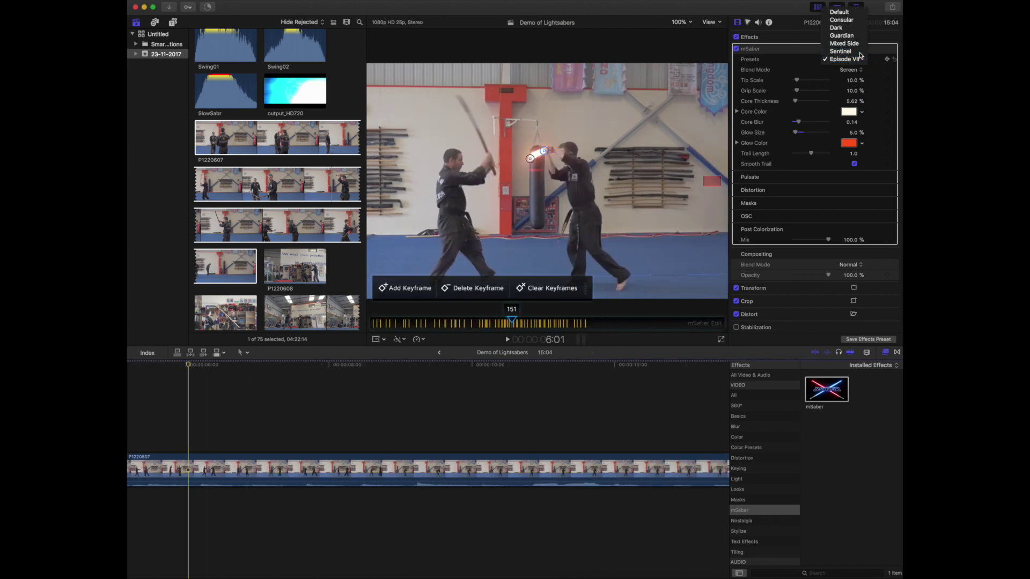
click(839, 21)
scroll(294, 425, left, 10)
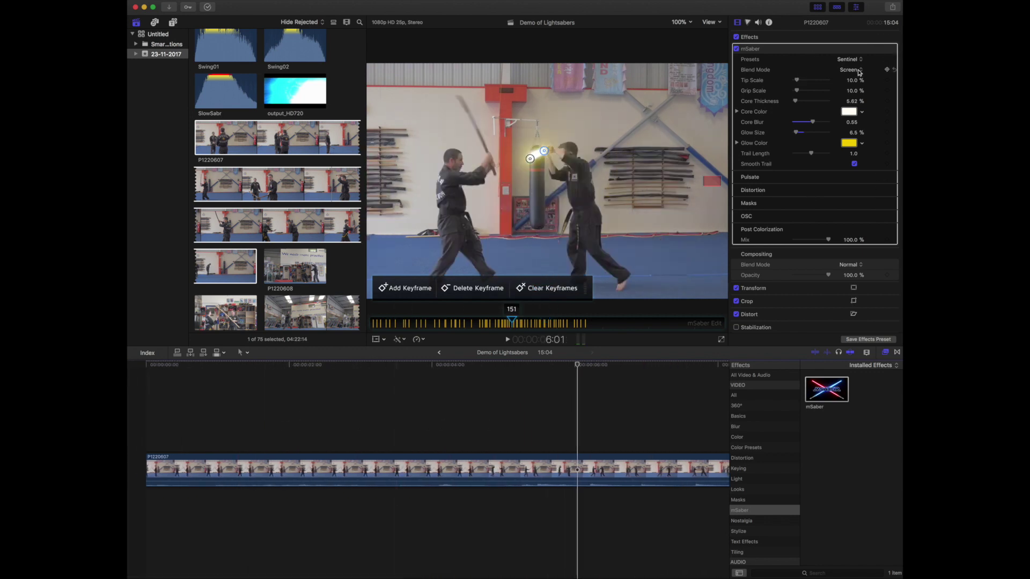
click(859, 72)
click(859, 71)
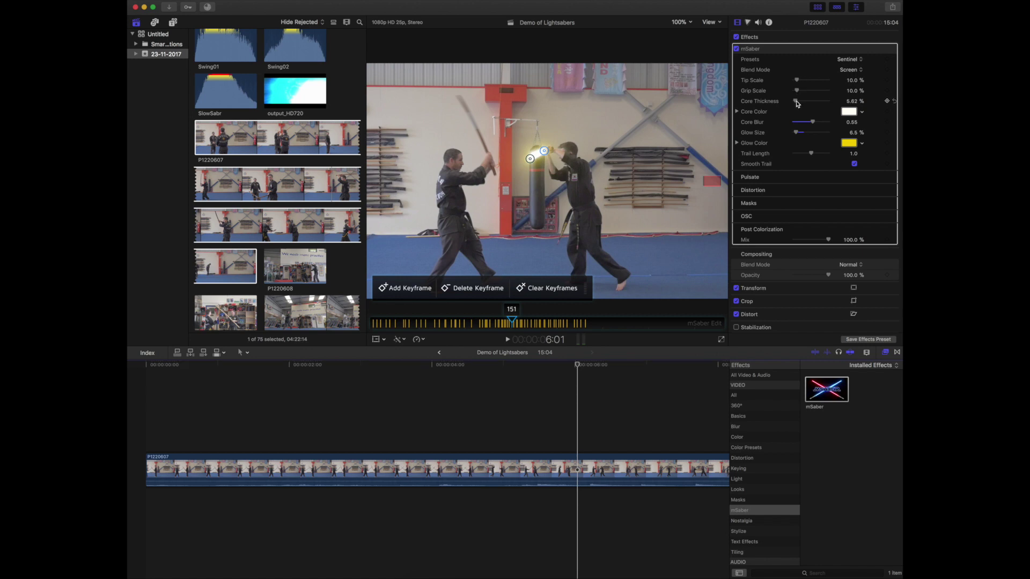
Raise the saber's core thickness to 40.69% at frame 33 and play the clip to check it
click(241, 413)
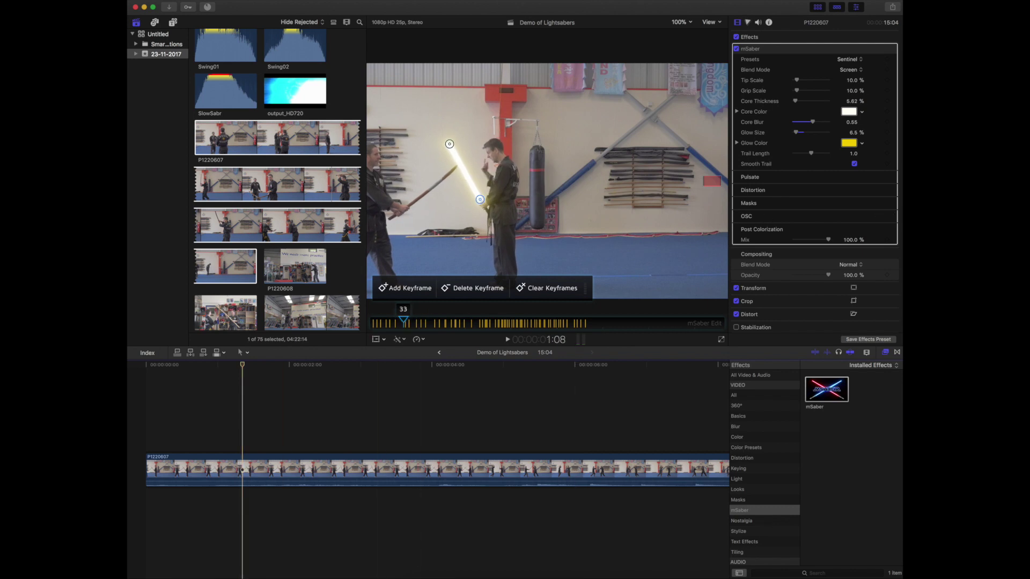
drag(796, 102, 807, 101)
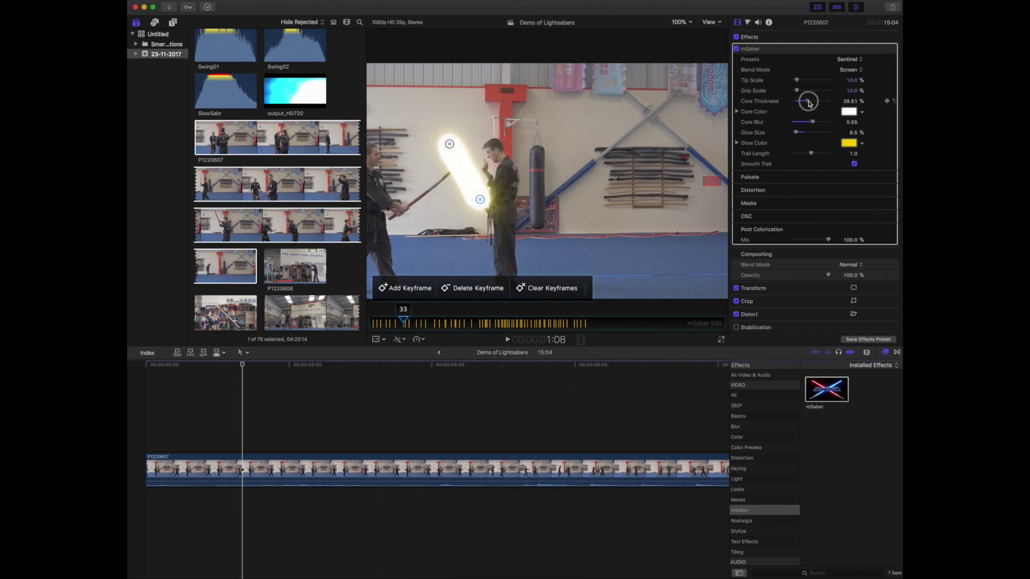
key(space)
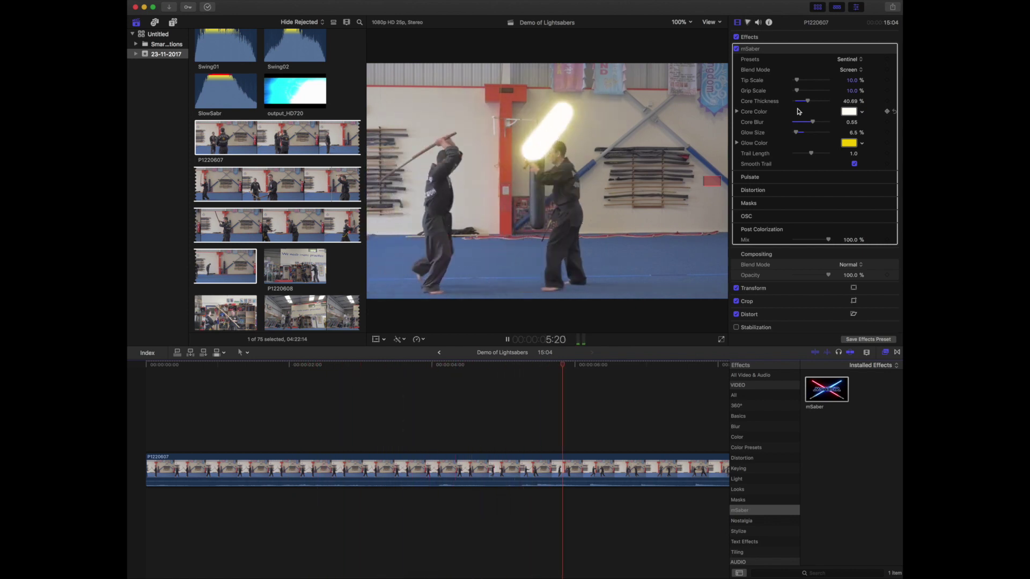
key(space)
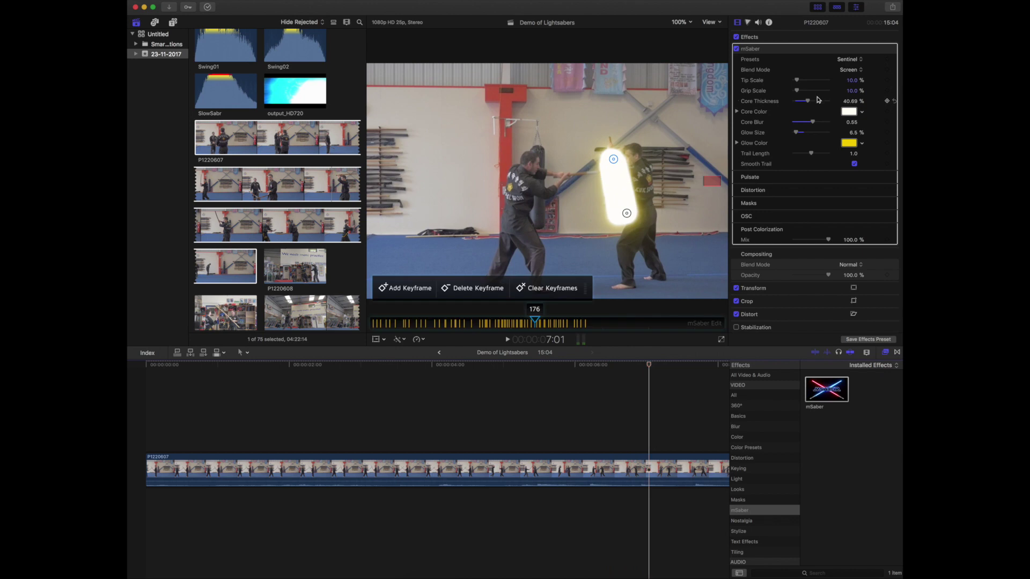
Reduce the saber's core thickness to 4.95% and play the clip from near the start
drag(809, 102, 797, 105)
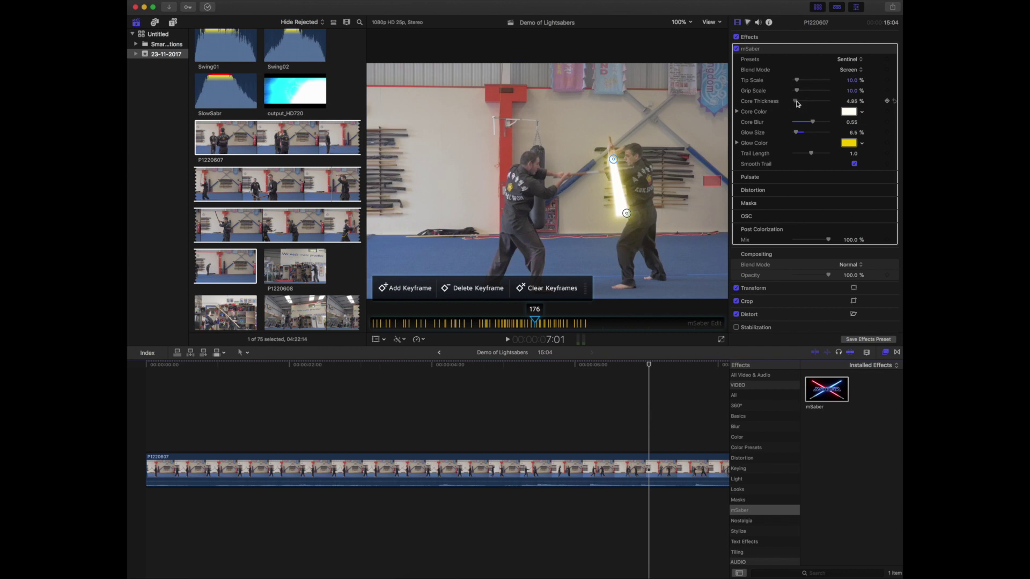
click(156, 454)
key(space)
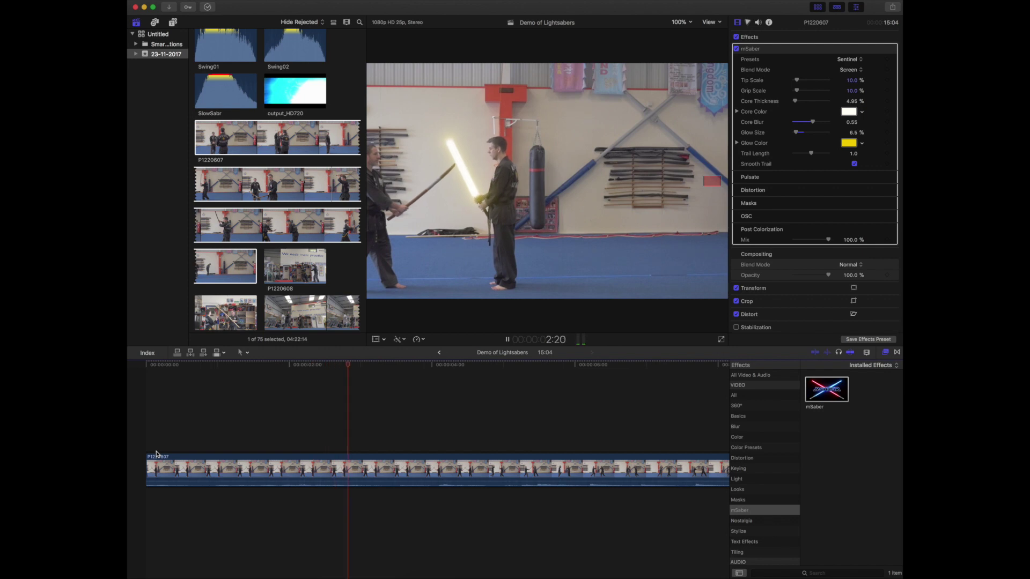
key(space)
Set the mSaber preset to Default and pick a blue-violet glow color for the saber
click(849, 60)
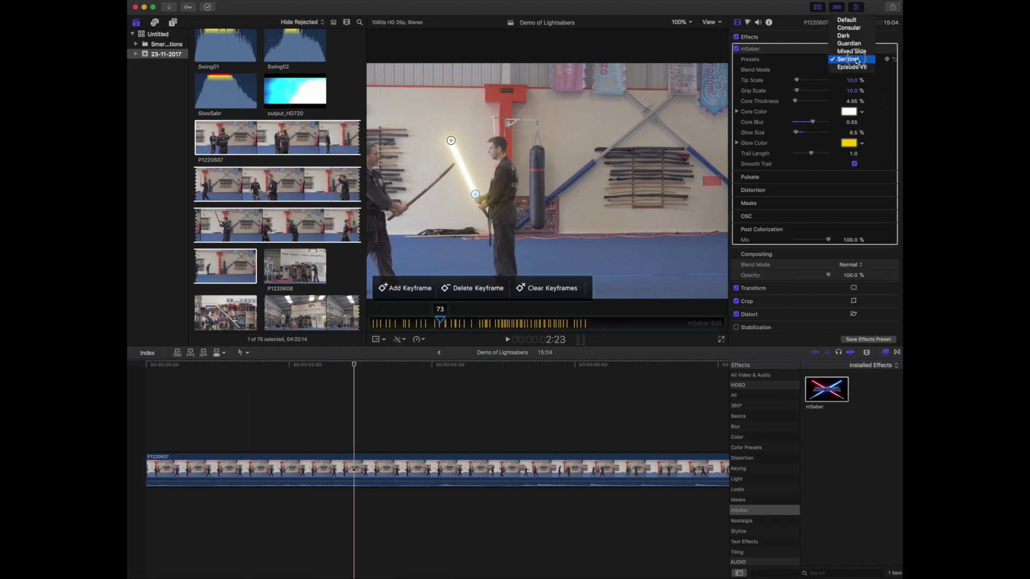
click(846, 20)
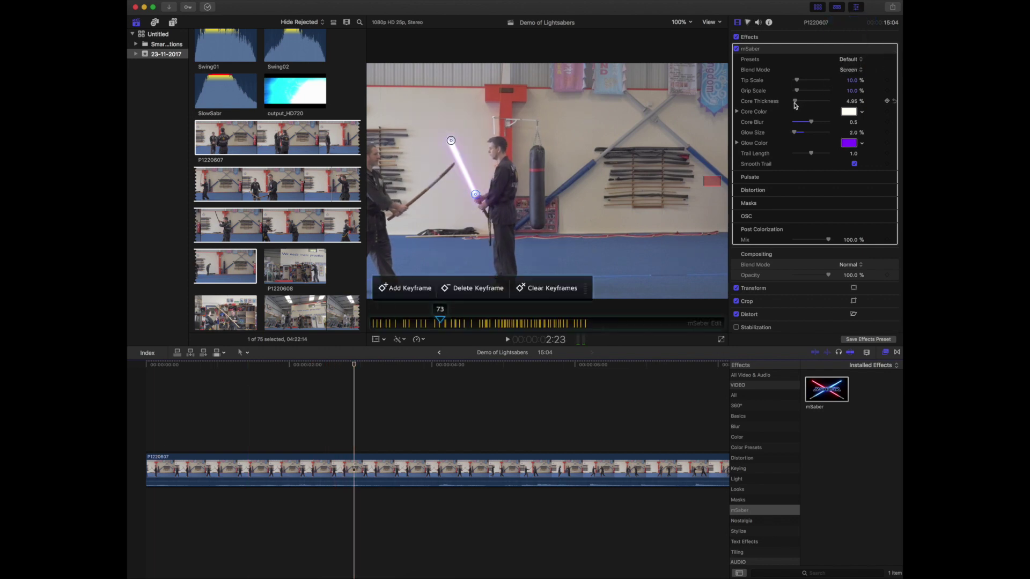
click(863, 144)
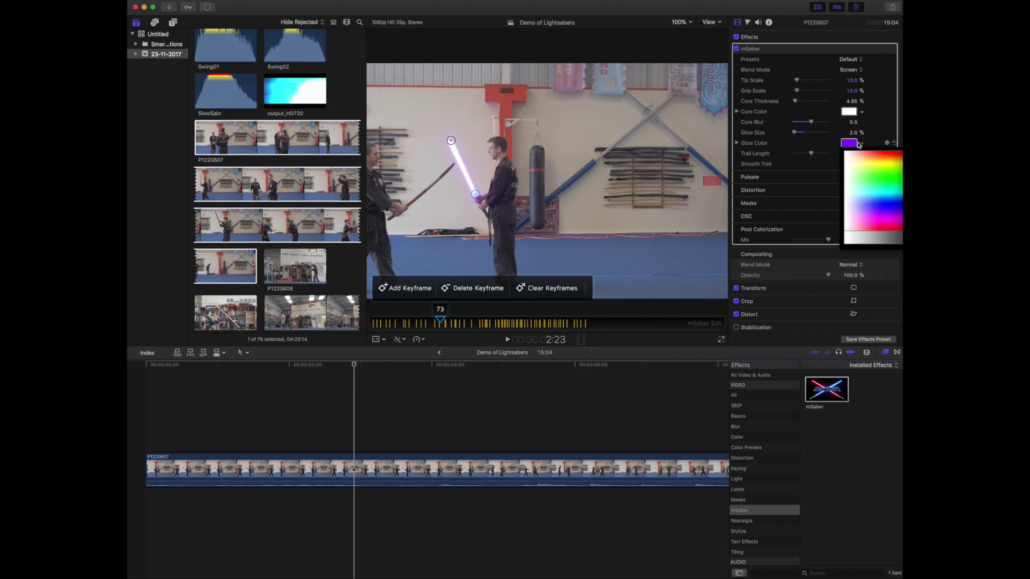
click(875, 213)
click(598, 185)
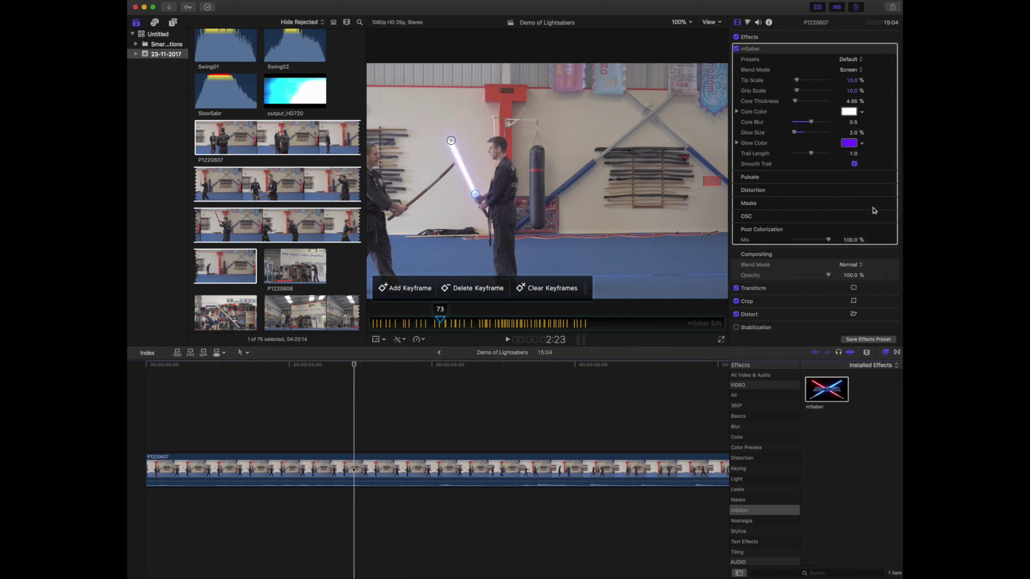
Check the new glow color in playback, raise the saber's core blur to 1.0 and replay the swing from near the start
key(space)
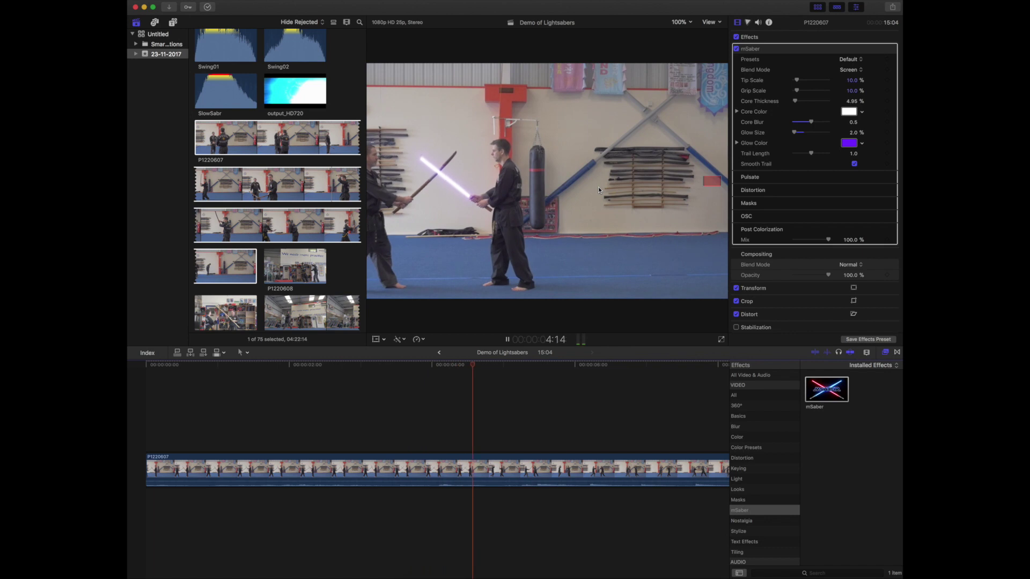
key(space)
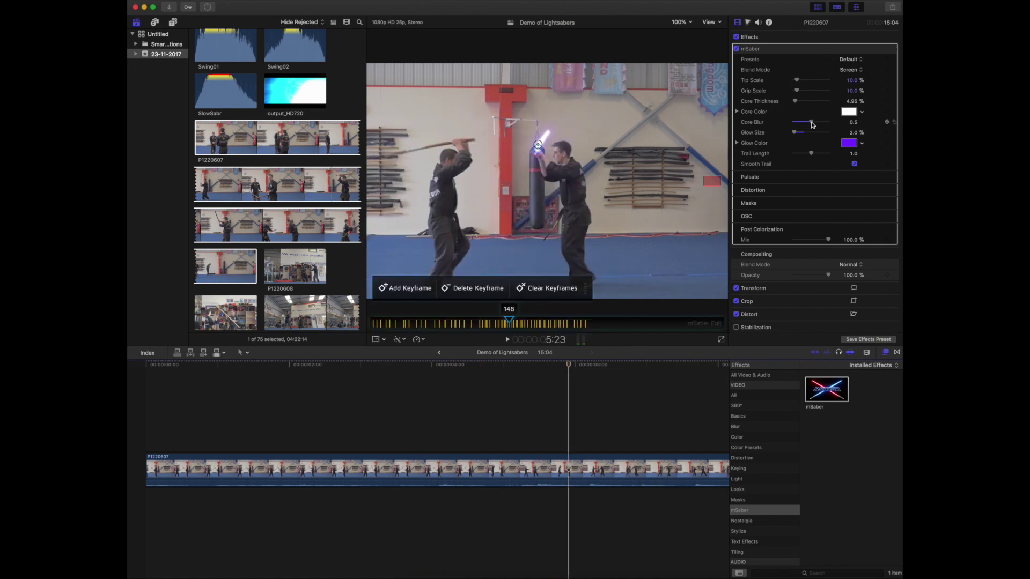
drag(812, 124, 828, 122)
key(space)
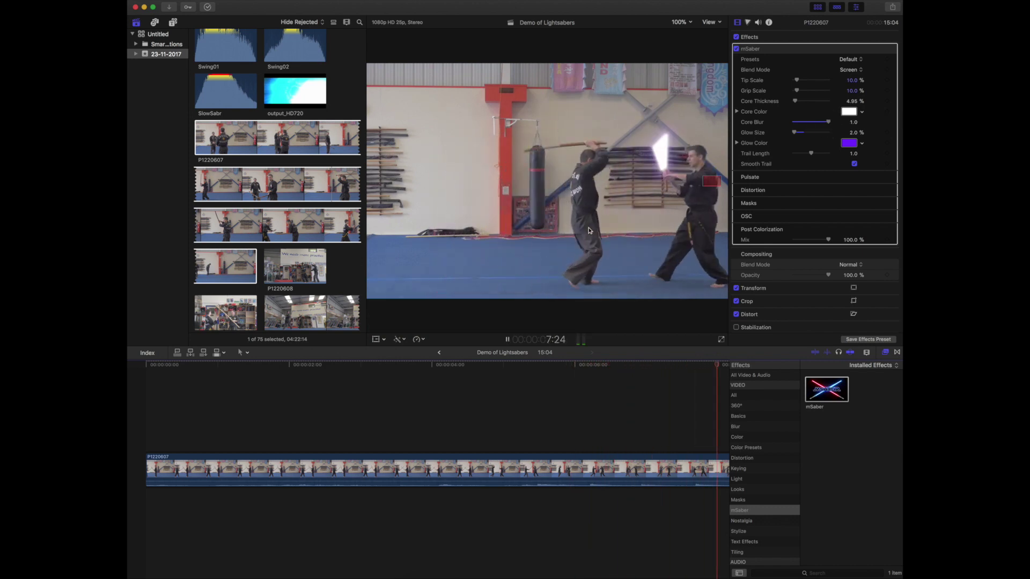
key(space)
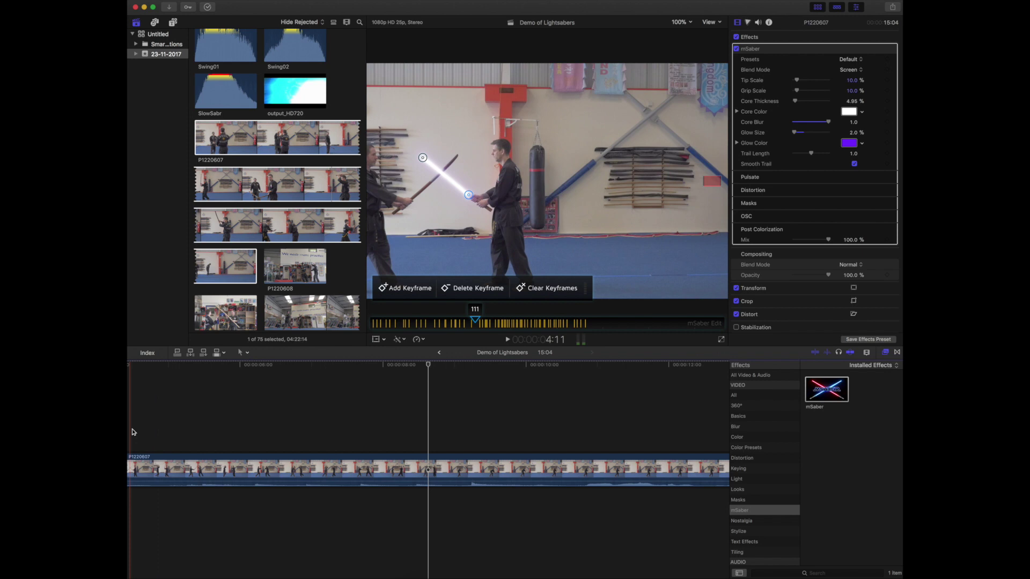
click(162, 417)
scroll(163, 416, left, 8)
click(209, 416)
key(space)
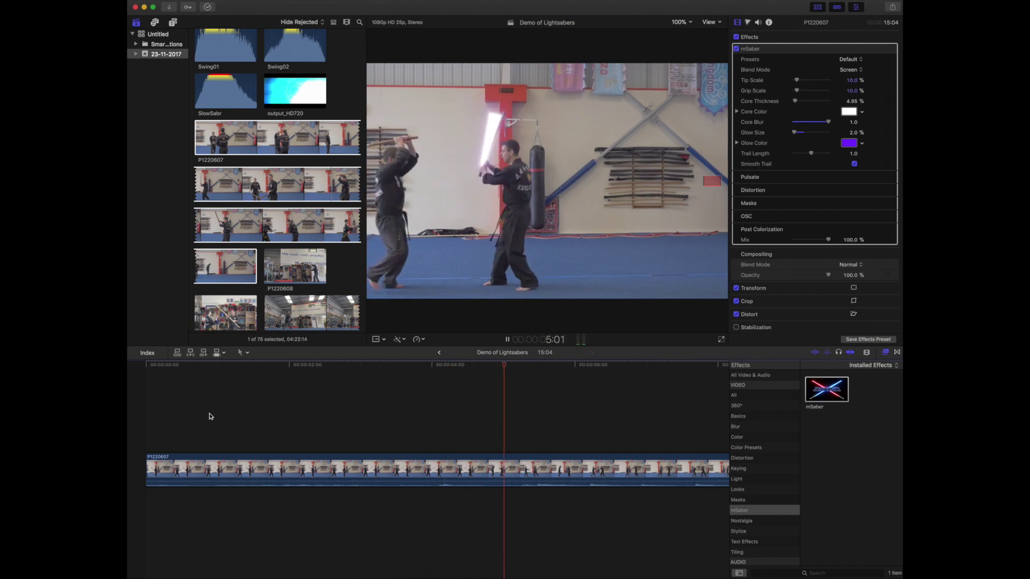
key(space)
Try a trail length of about 1.85 during playback, and bring the saber's trail length back down to 1.01
drag(813, 155, 826, 154)
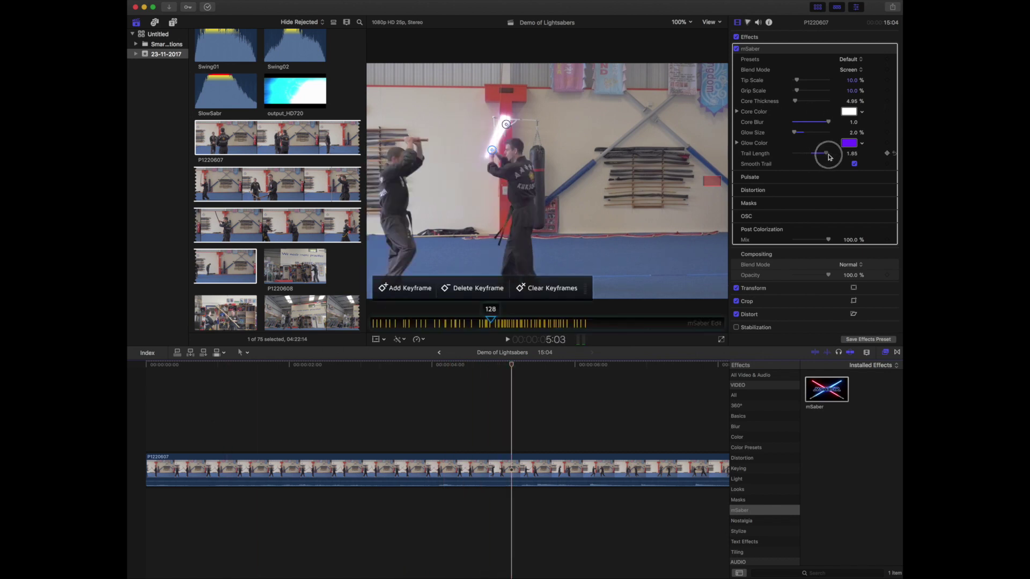
click(206, 416)
key(space)
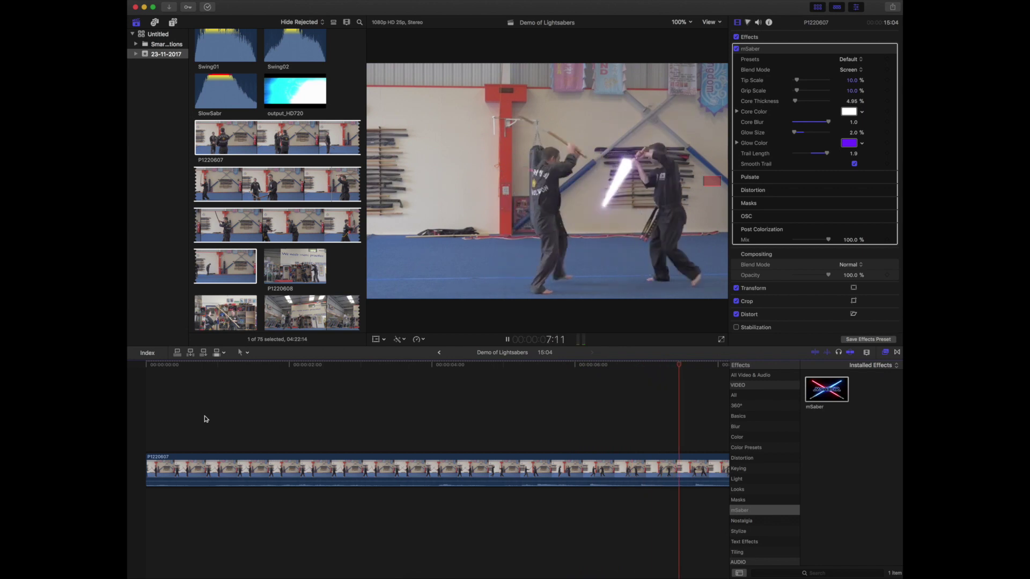
key(space)
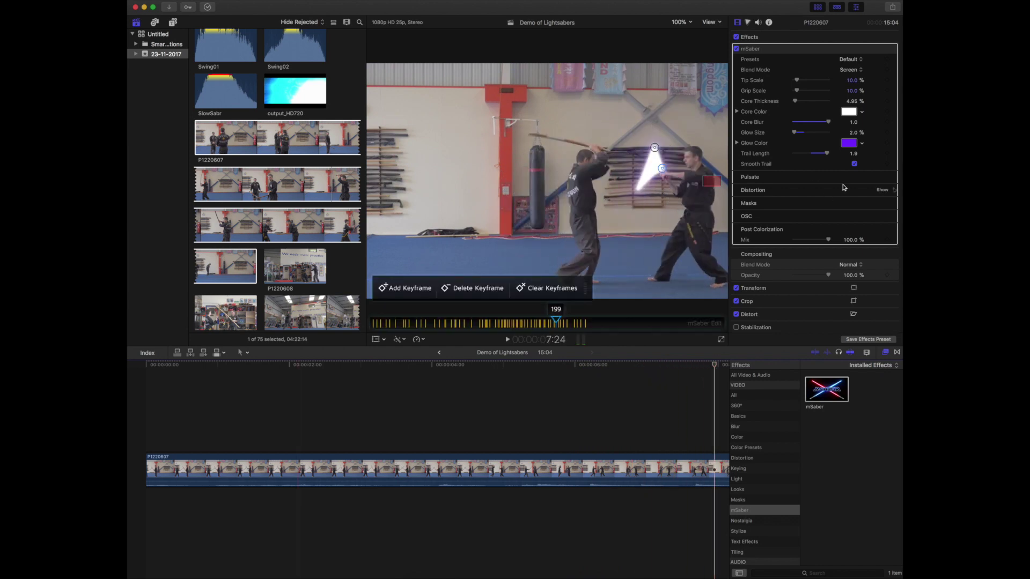
drag(827, 154, 813, 156)
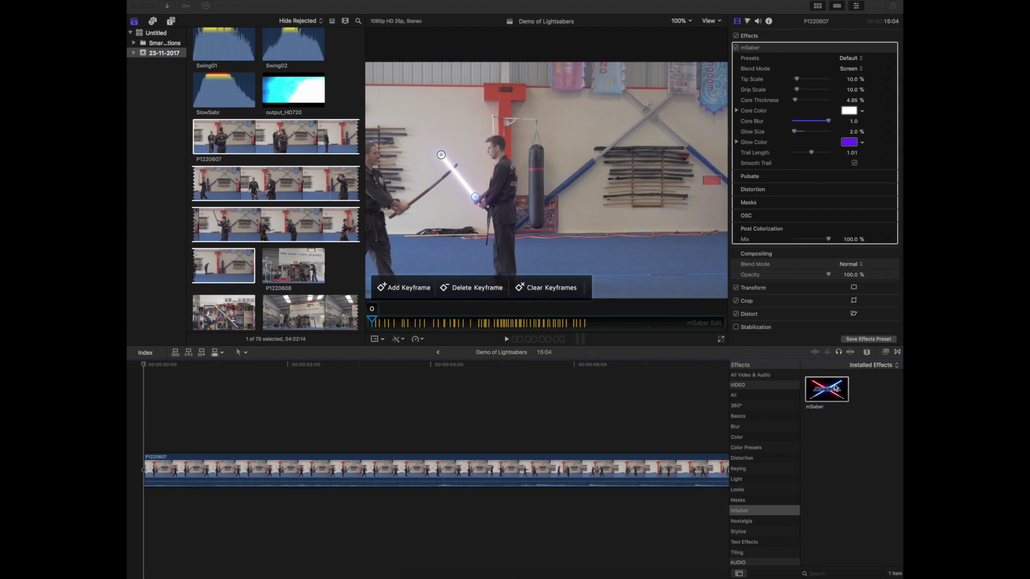
Add a second mSaber effect to clip P1220607 and align its grip and tip with the other fighter's sword at frame 0
click(838, 48)
click(881, 48)
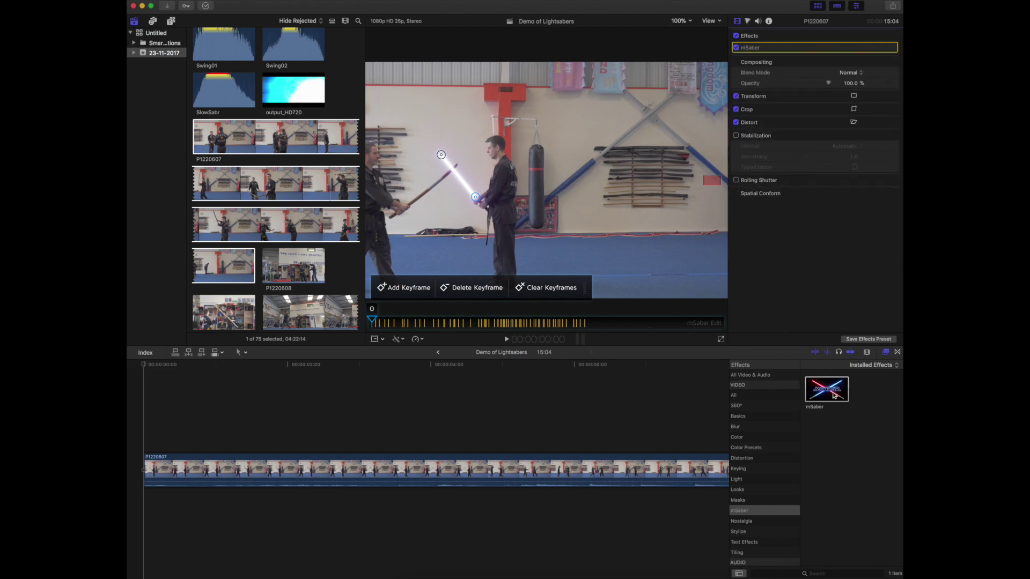
drag(834, 396, 424, 476)
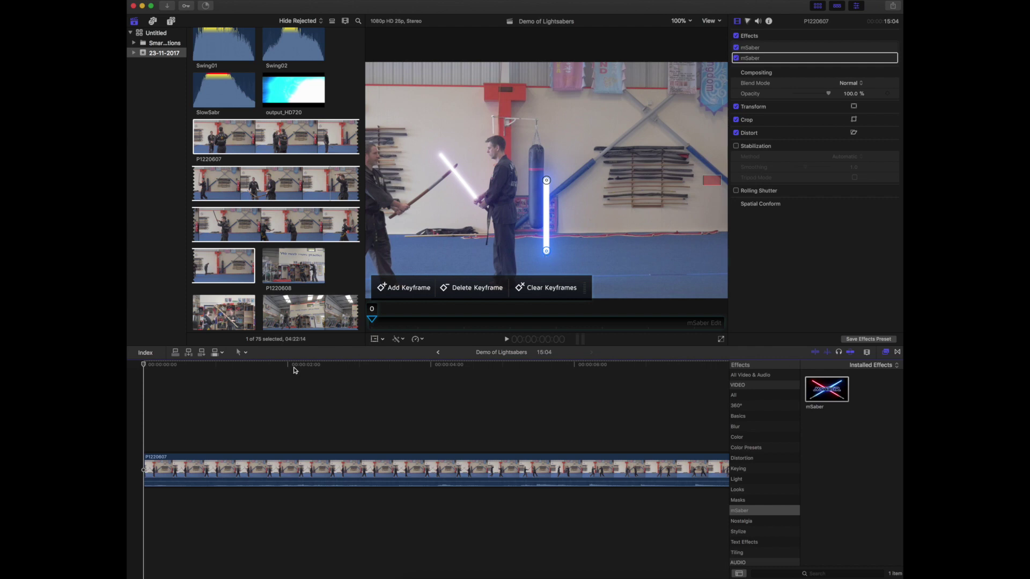
drag(547, 252, 409, 204)
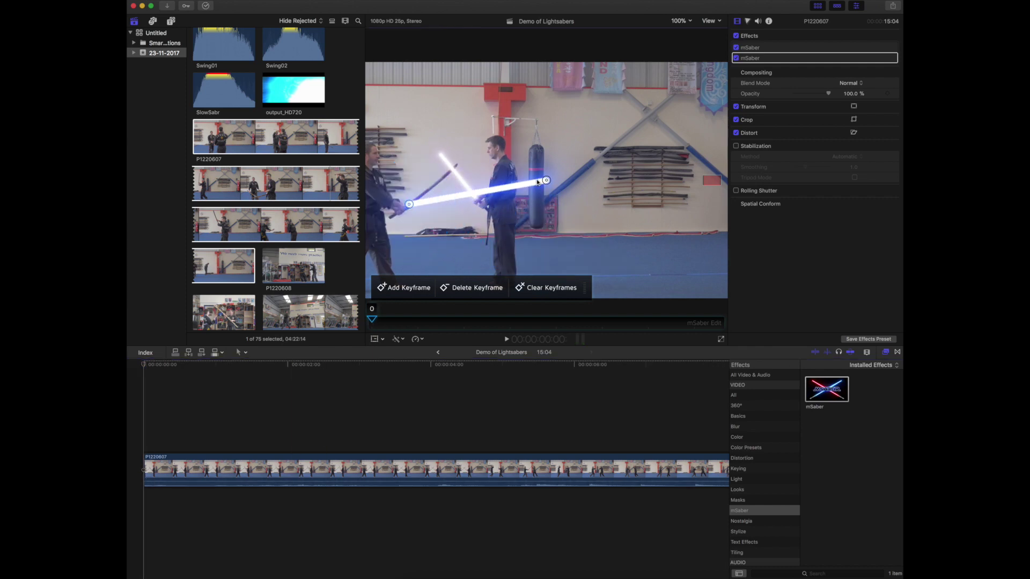
drag(545, 181, 458, 167)
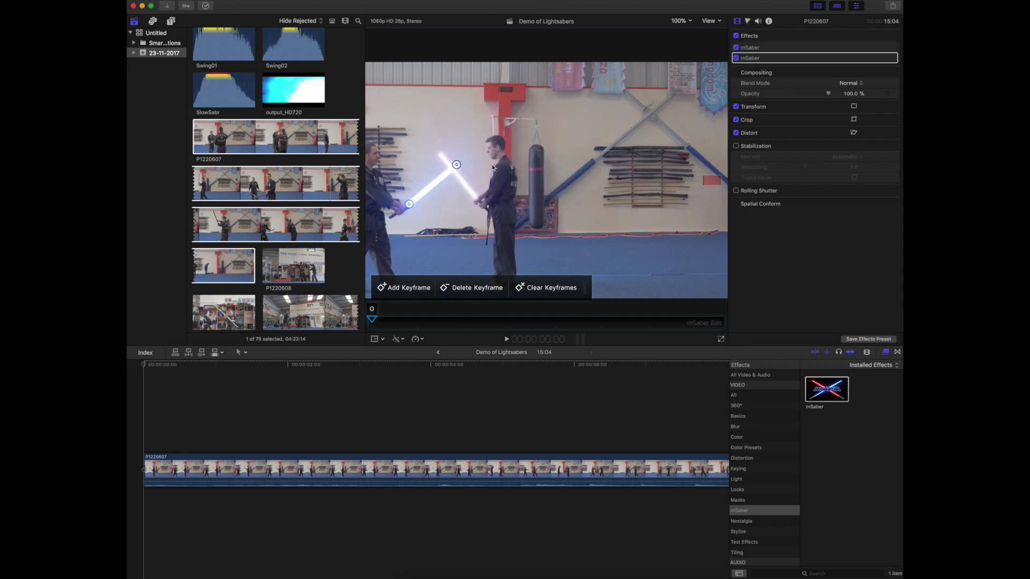
Give the second saber the Dark preset, set its core thickness to 4.96% and add a keyframe at frame 0
click(884, 58)
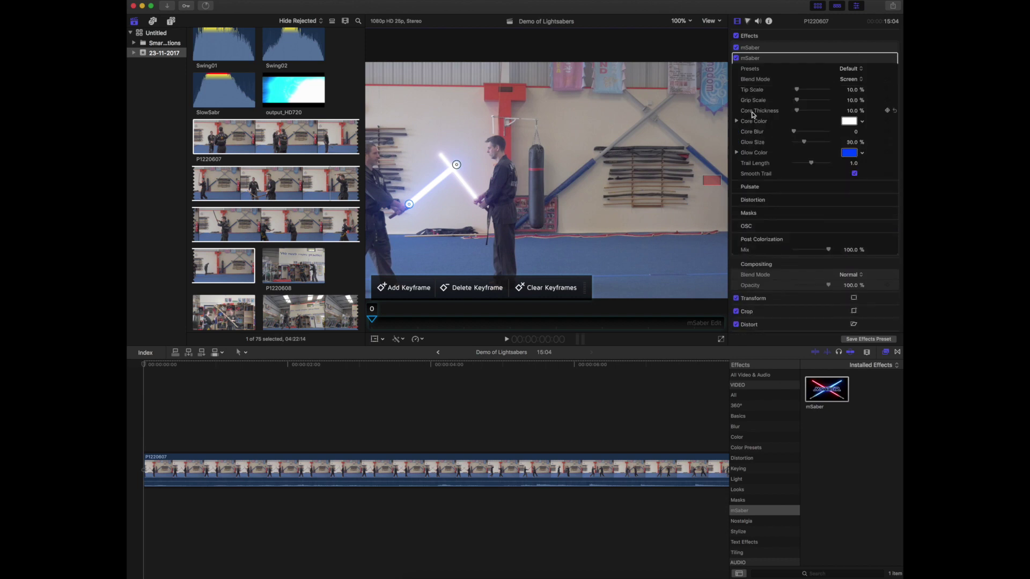
click(856, 78)
click(860, 87)
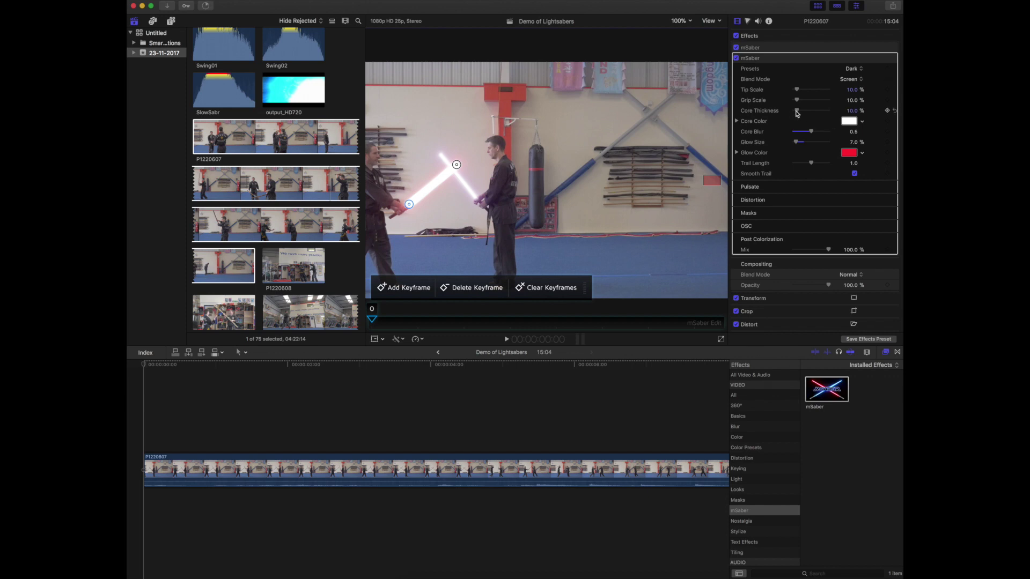
drag(797, 113, 796, 114)
click(396, 294)
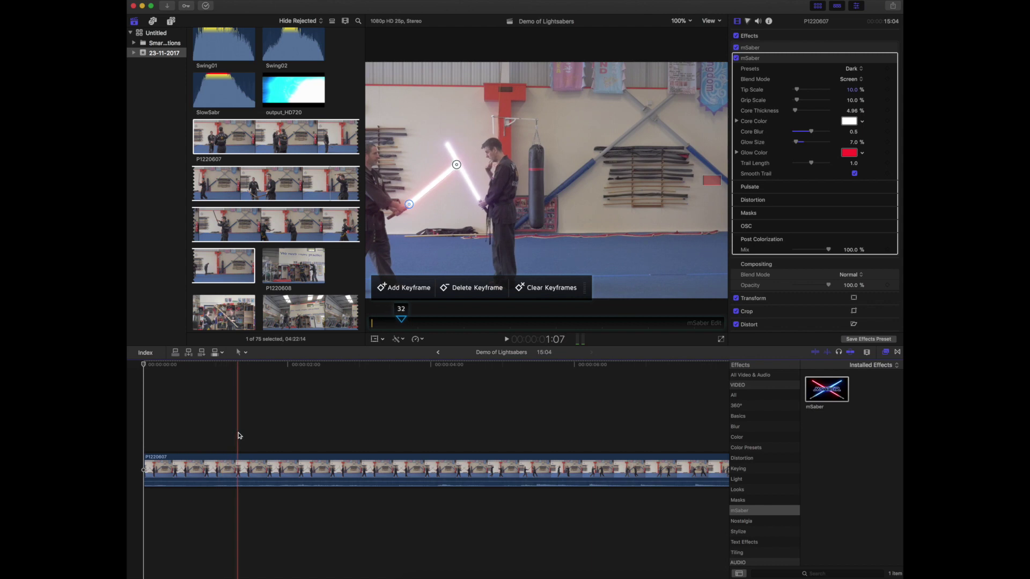
Realign the red saber's tip and grip with the left fighter's sword at frame 78
click(369, 445)
drag(456, 165, 453, 156)
drag(410, 205, 409, 201)
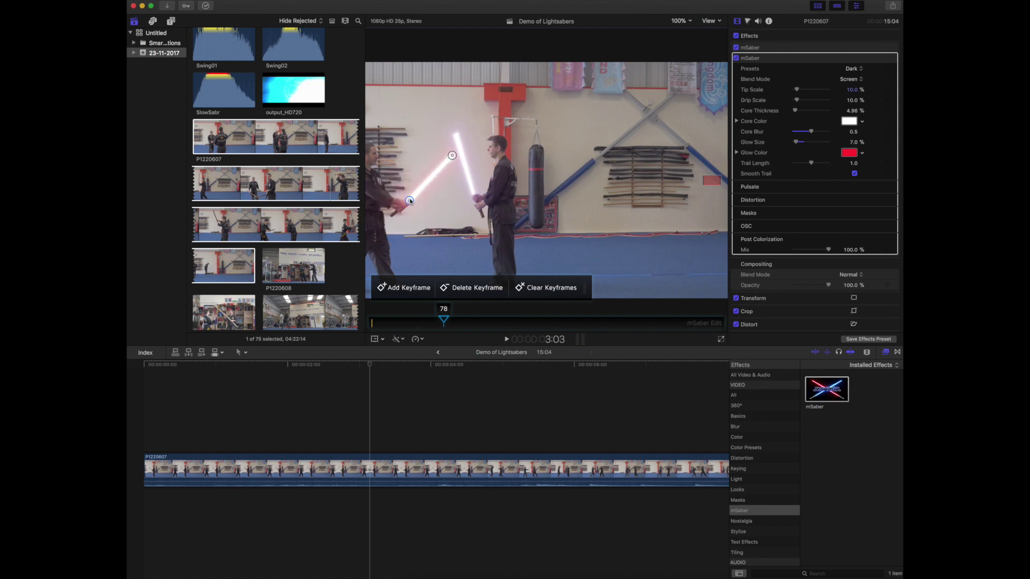
At frame 87, extend the red saber's tip along its sword and adjust the first saber's tip
click(395, 448)
drag(454, 157, 461, 152)
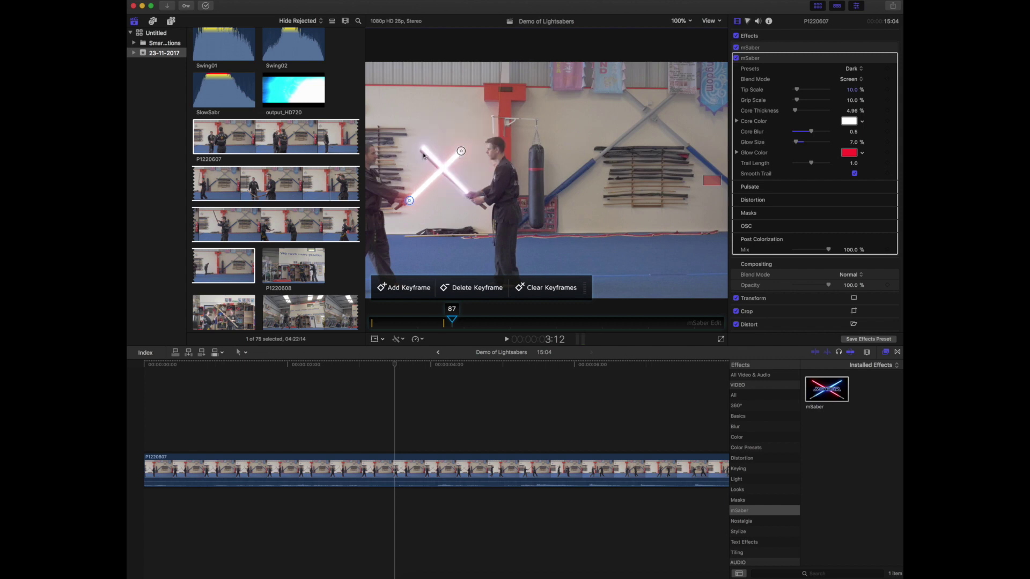
click(796, 49)
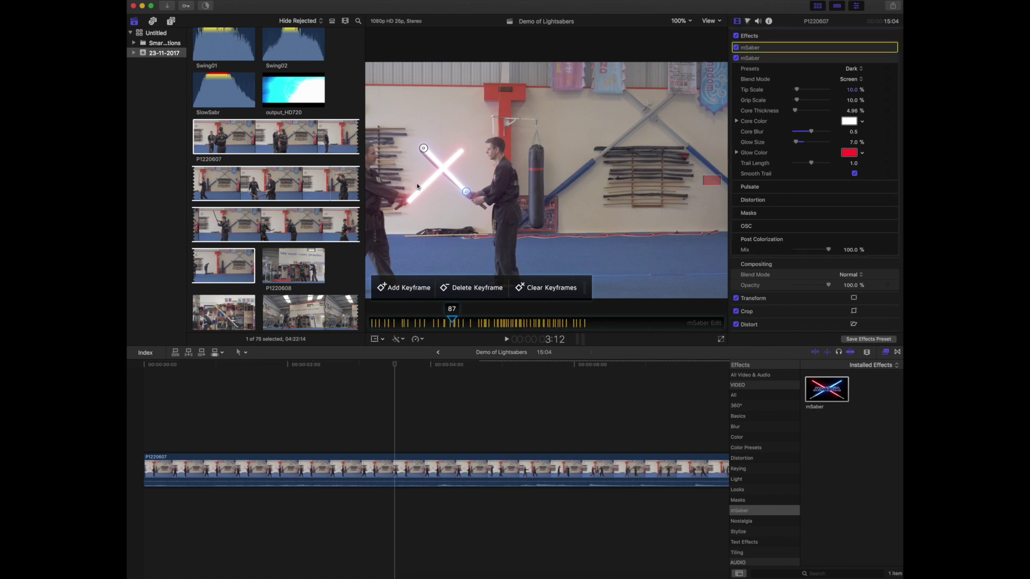
drag(424, 148, 419, 151)
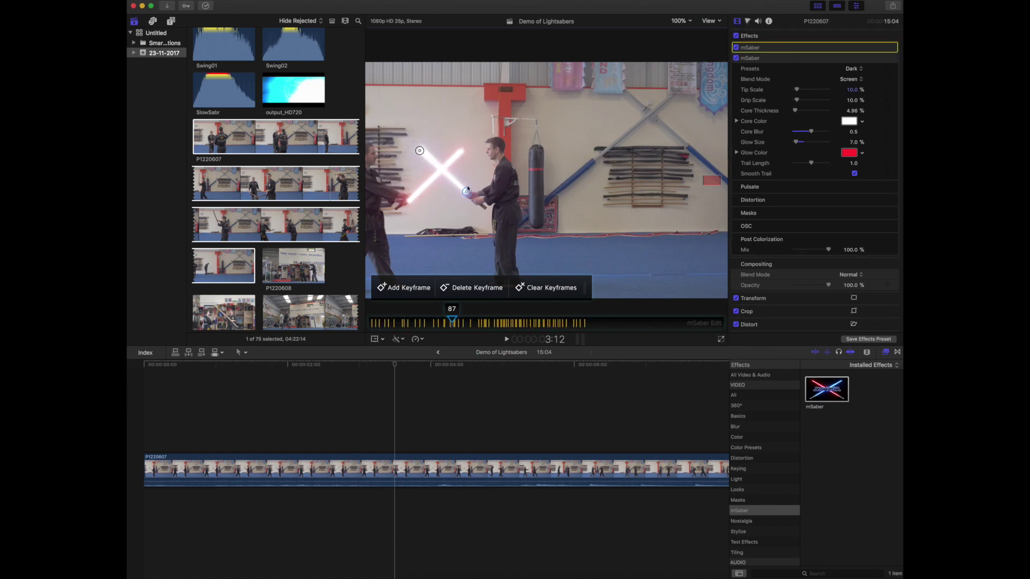
Select the second mSaber and position its blade on the left fighter's rising sword at frames 118 and 123
click(771, 59)
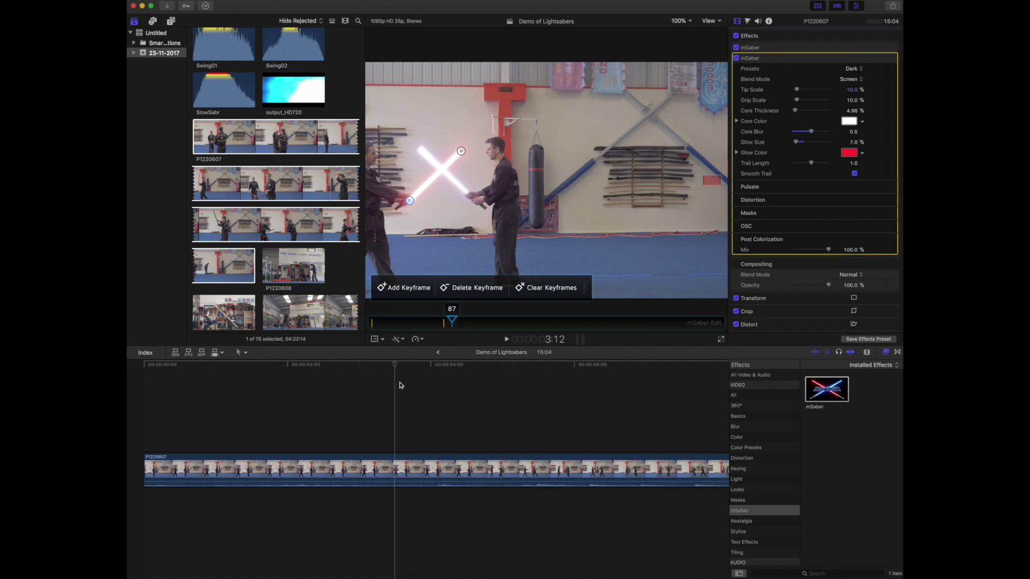
click(484, 452)
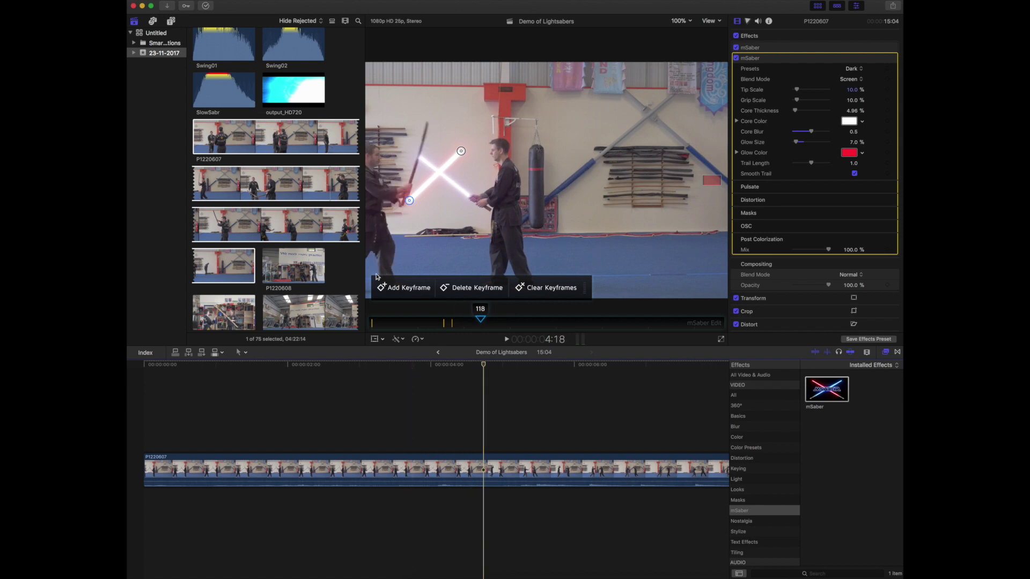
drag(410, 201, 410, 182)
drag(461, 152, 427, 123)
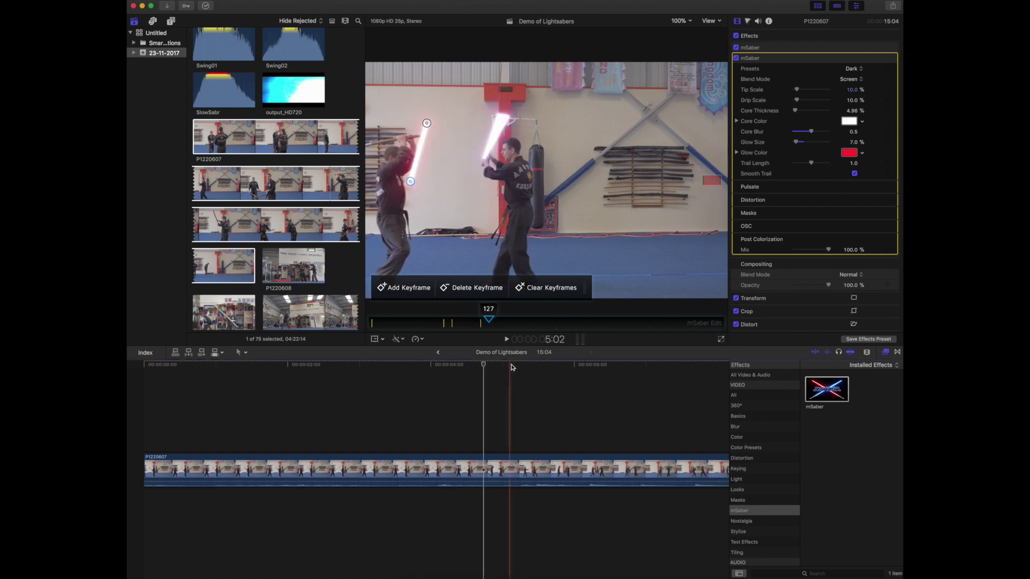
click(496, 439)
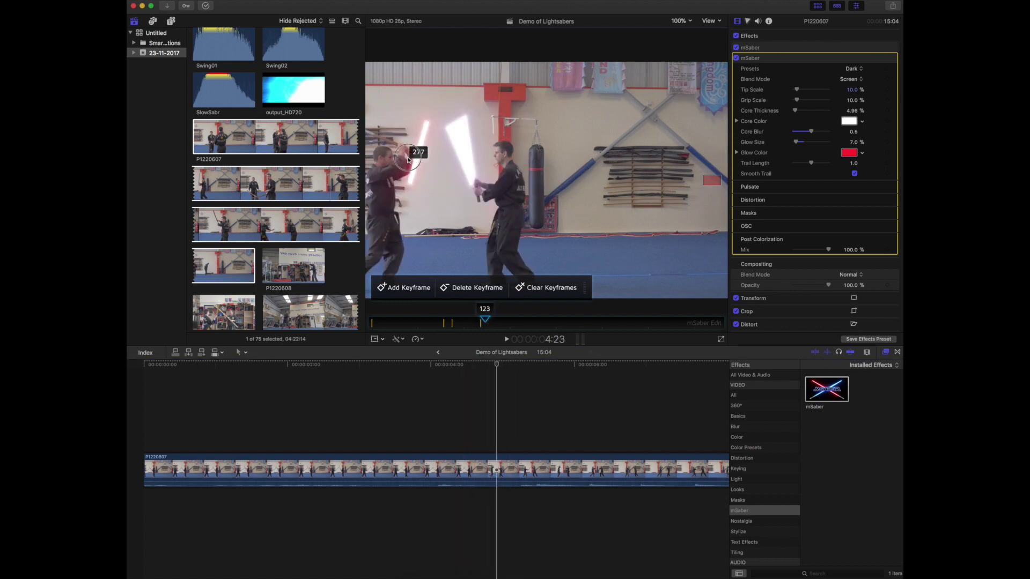
mouse_move(404, 146)
mouse_down()
mouse_move(366, 132)
mouse_move(392, 141)
mouse_up()
Keyframe the red saber from frame 127 as the left fighter brings the sword forward over his head
click(509, 444)
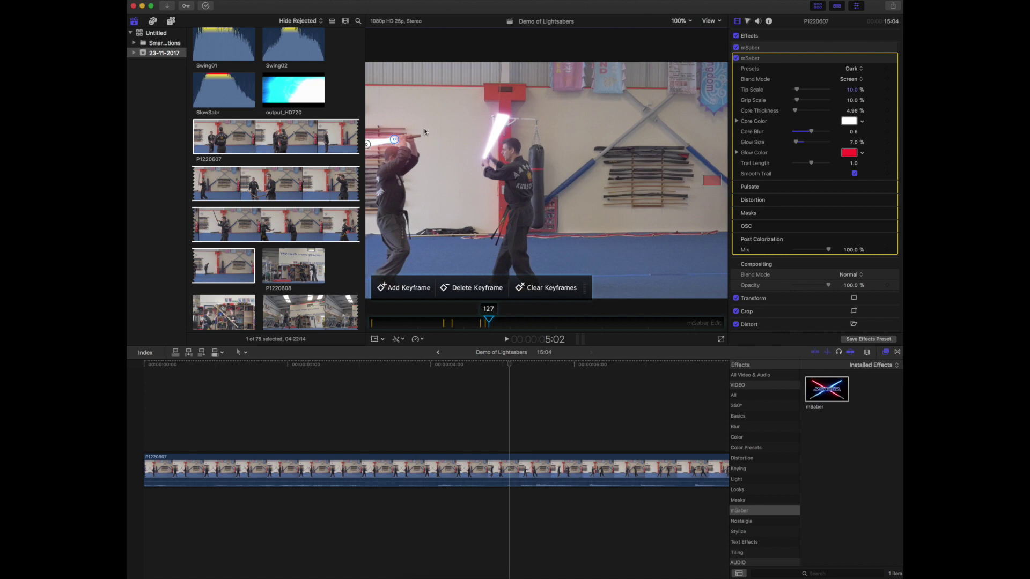
click(517, 441)
drag(394, 139, 447, 162)
click(527, 436)
drag(389, 112, 441, 102)
Keyframe the red saber's grip and tip at three-frame intervals through the strike and back overhead at frame 142
key(Right)
key(Right)
key(Right)
key(Right)
drag(448, 162, 467, 184)
drag(441, 101, 508, 133)
key(Right)
key(Right)
key(Right)
key(Right)
key(Right)
drag(467, 184, 440, 151)
drag(508, 133, 400, 103)
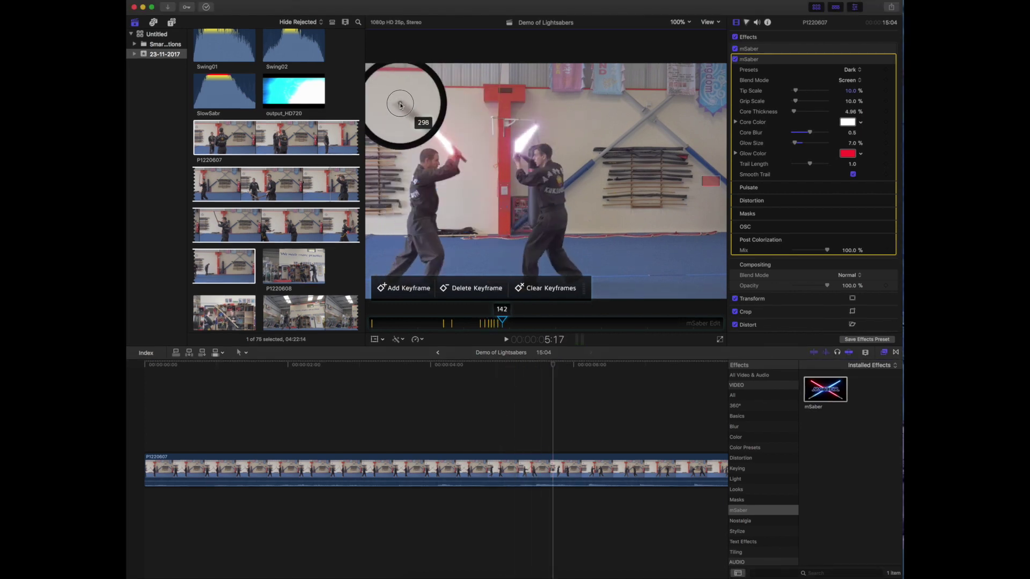
Match the red saber to the sword at frame 151 and the next position of the forward swing
key(Right)
key(Right)
key(Right)
key(Right)
key(Right)
drag(441, 151, 484, 155)
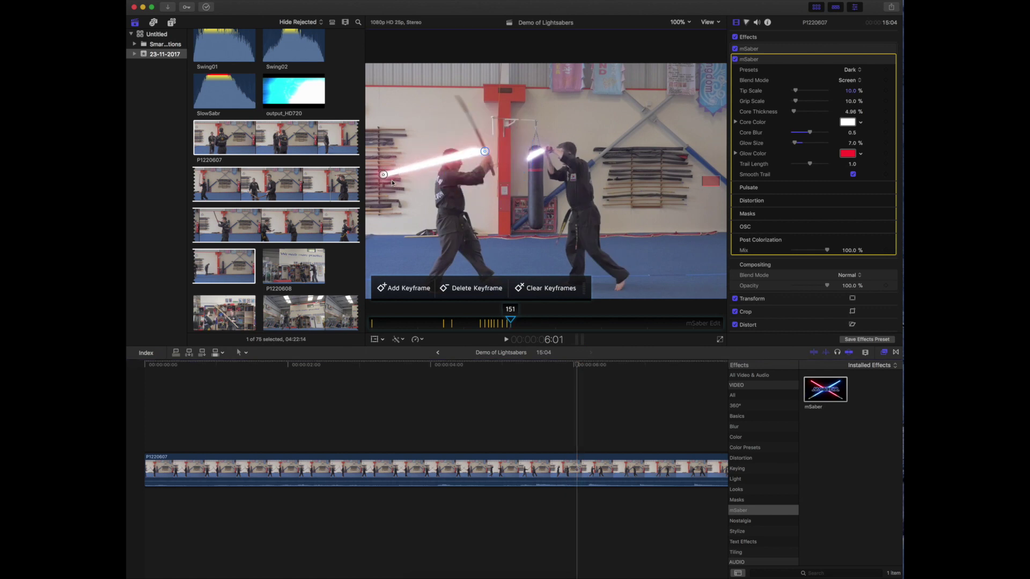
drag(383, 174, 459, 98)
scroll(604, 411, right, 5)
click(429, 440)
drag(484, 156, 518, 170)
drag(459, 98, 529, 113)
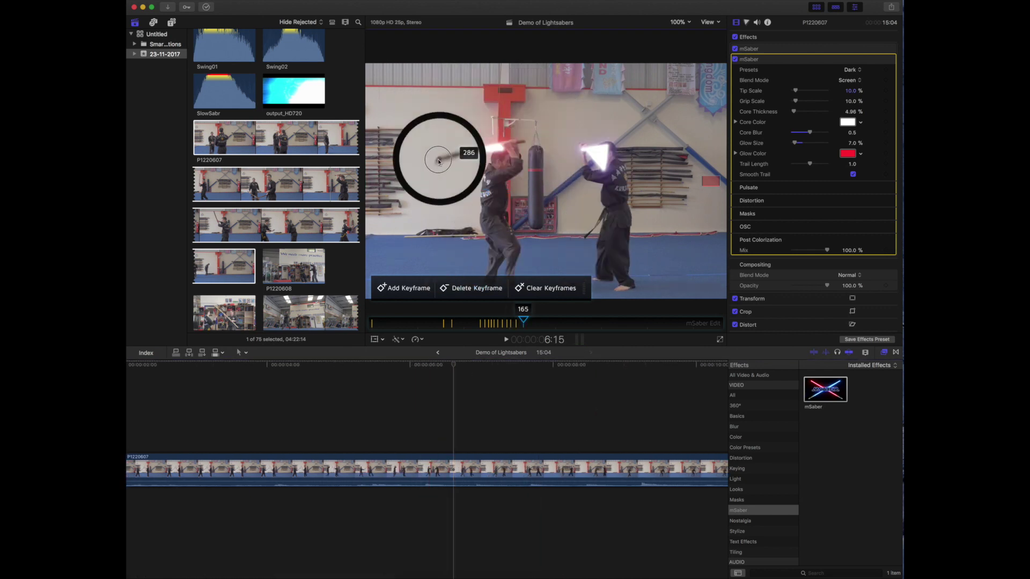
Keyframe the red saber's grip and tip past frame 165 as the raised sword swings forward and down
click(462, 440)
drag(500, 146, 542, 156)
drag(438, 160, 524, 111)
click(470, 440)
drag(542, 156, 558, 184)
drag(523, 111, 609, 167)
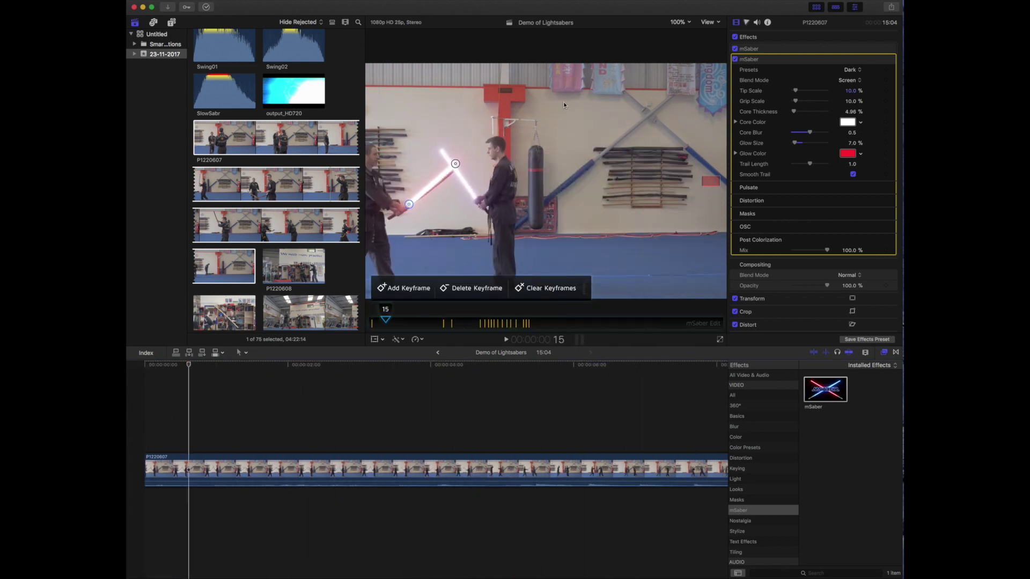
Add in-between corrections to the red saber's tip and grip from frame 15 up to just before frame 104
drag(455, 164, 455, 166)
click(301, 440)
drag(408, 203, 408, 202)
click(348, 437)
drag(455, 163, 452, 155)
click(419, 441)
click(428, 439)
drag(409, 199, 411, 194)
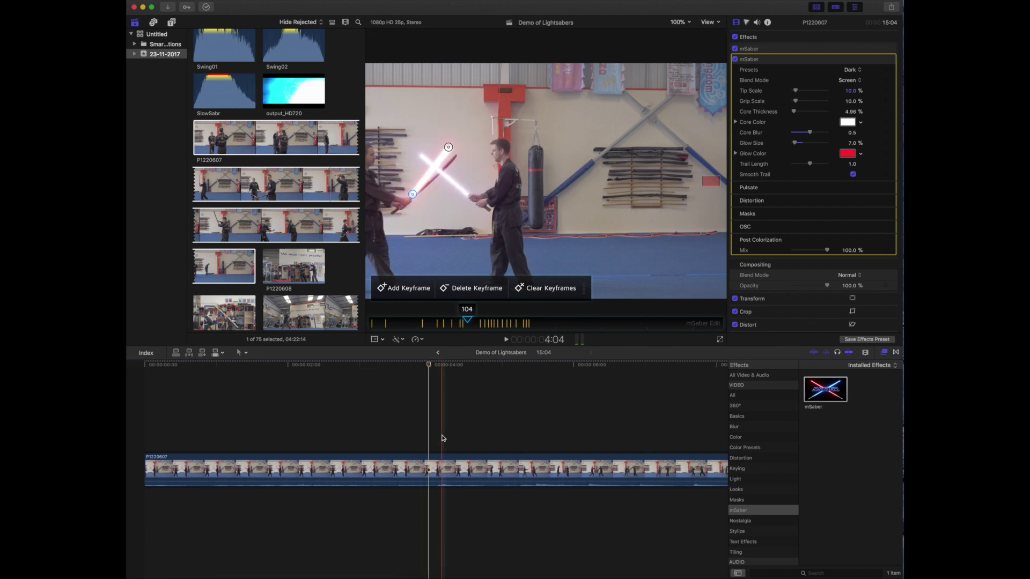
Fine-tune the red saber from frame 104 through the sword's rise, stopping short of frame 135
click(442, 438)
drag(454, 156, 456, 159)
drag(410, 198, 412, 197)
key(Right)
key(Right)
key(Right)
key(Right)
key(Right)
key(Right)
key(Right)
key(Right)
key(Right)
key(Right)
key(Right)
click(484, 437)
drag(410, 114, 409, 113)
click(519, 438)
drag(421, 150, 420, 148)
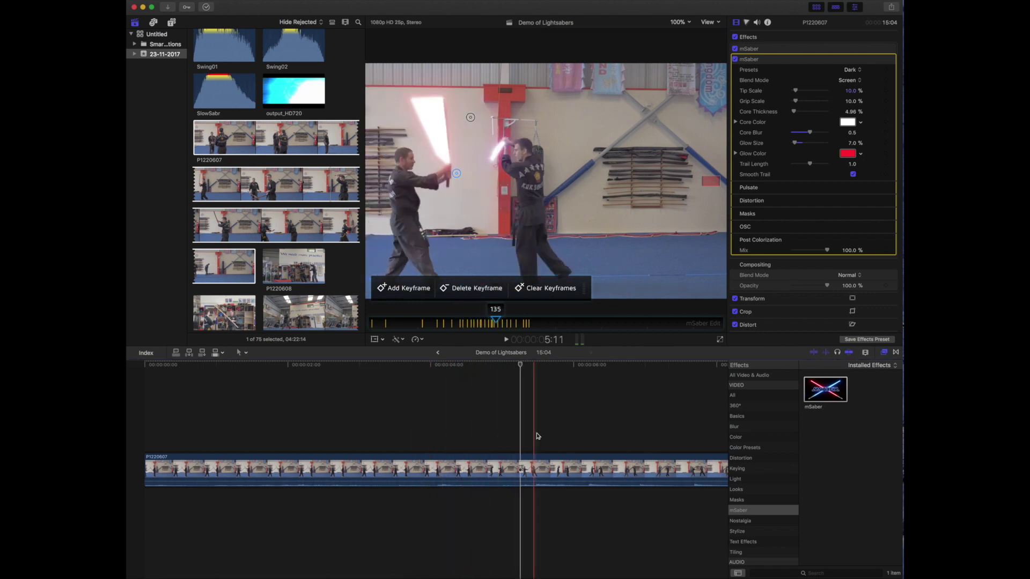
Correct the red saber's tip and grip on the fast swing frames leading up to frame 149
click(528, 437)
drag(467, 113, 497, 124)
click(532, 438)
click(544, 440)
click(557, 447)
drag(393, 131, 388, 147)
drag(444, 144, 398, 131)
click(561, 443)
Refine the red saber's in-between positions from frame 149 to about frame 159
click(572, 442)
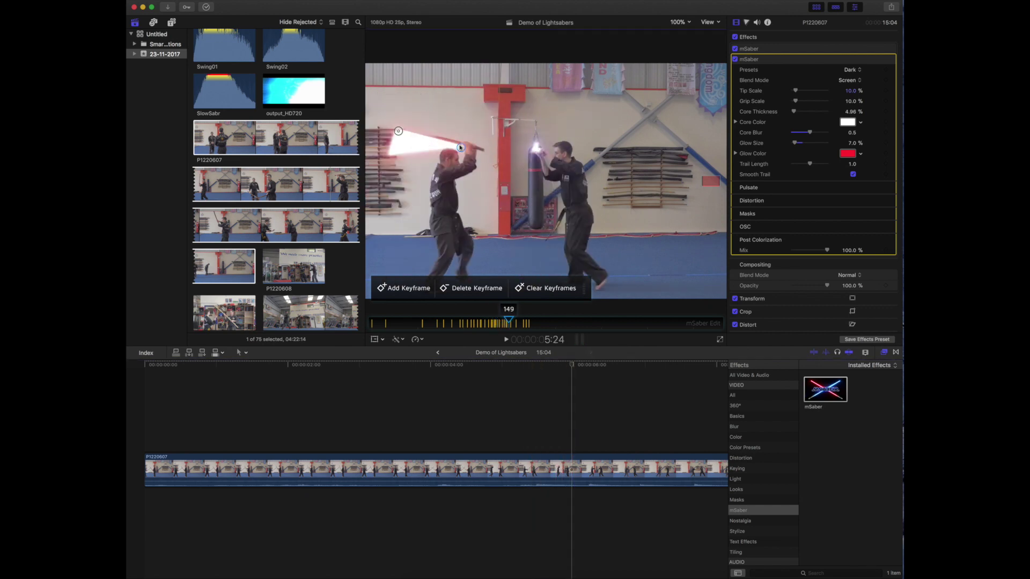
click(582, 441)
click(591, 423)
click(600, 420)
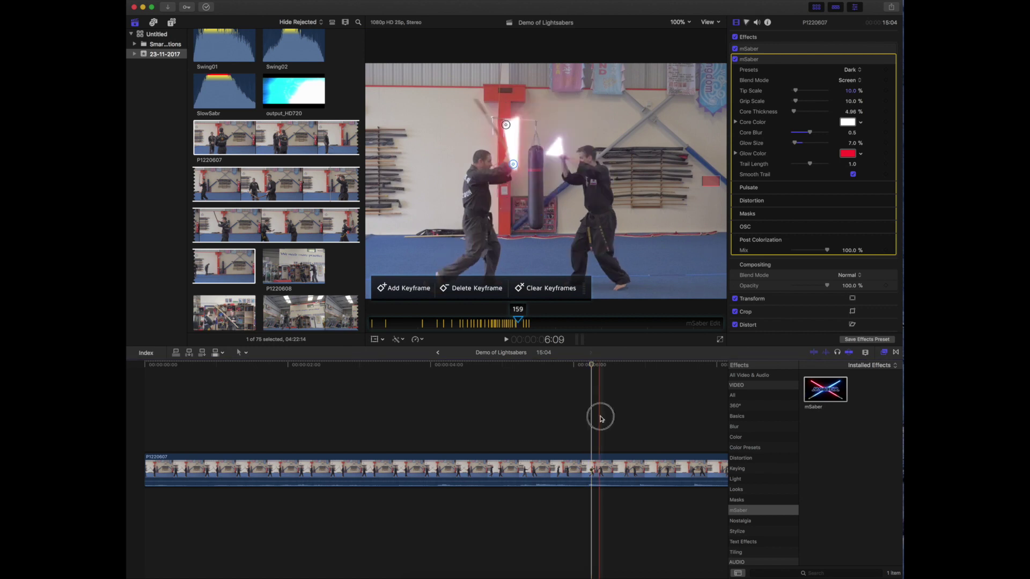
drag(475, 105, 477, 100)
drag(507, 152, 502, 145)
Fill in the red saber's positions after frame 159 through the overhead swing and the strike that follows
click(607, 419)
click(615, 419)
drag(436, 130, 472, 113)
click(623, 435)
click(631, 432)
drag(589, 141, 592, 147)
click(642, 431)
drag(557, 180, 558, 155)
Continue keyframing the red saber as the left fighter pulls the sword back over his shoulder after the strike
scroll(566, 432, right, 5)
click(511, 433)
drag(623, 189, 508, 127)
click(519, 431)
drag(559, 154, 496, 123)
click(528, 439)
click(532, 443)
drag(545, 139, 576, 152)
Keyframe the red saber's tip and grip through the next forward and downward swing
click(539, 446)
click(545, 448)
drag(496, 123, 545, 122)
drag(576, 152, 600, 167)
drag(545, 122, 612, 196)
click(553, 450)
drag(595, 142, 603, 172)
Move the red saber's grip and tip back overhead to match the sword in the frames before 208
click(560, 450)
click(570, 449)
drag(638, 189, 592, 149)
drag(634, 161, 543, 125)
click(579, 446)
drag(592, 149, 642, 152)
click(587, 445)
Keyframe the red saber's downward swing from frame 208 to frame 220
click(600, 445)
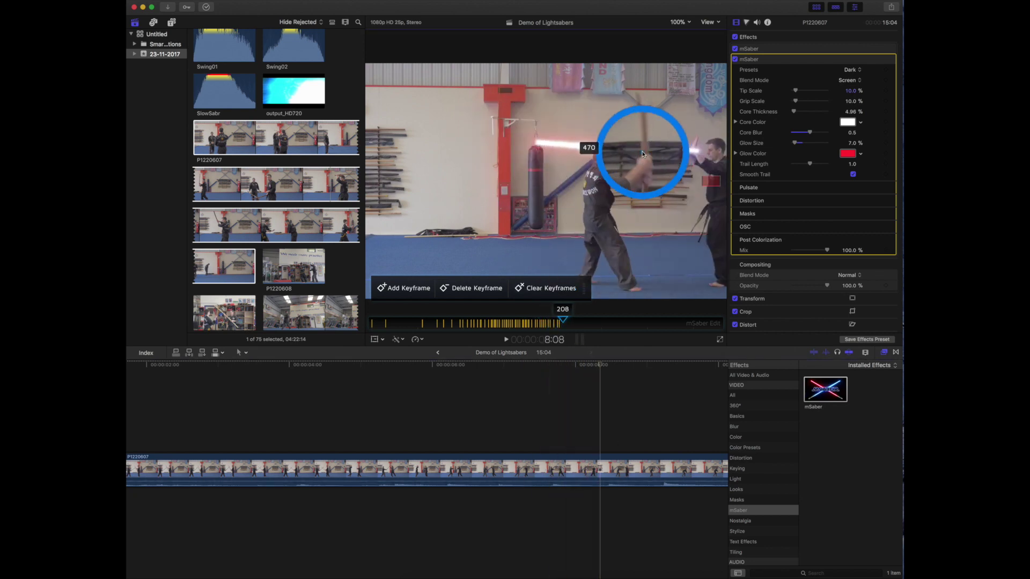
drag(535, 143, 638, 94)
drag(642, 151, 665, 178)
drag(637, 94, 696, 130)
click(620, 437)
drag(665, 178, 655, 204)
click(634, 440)
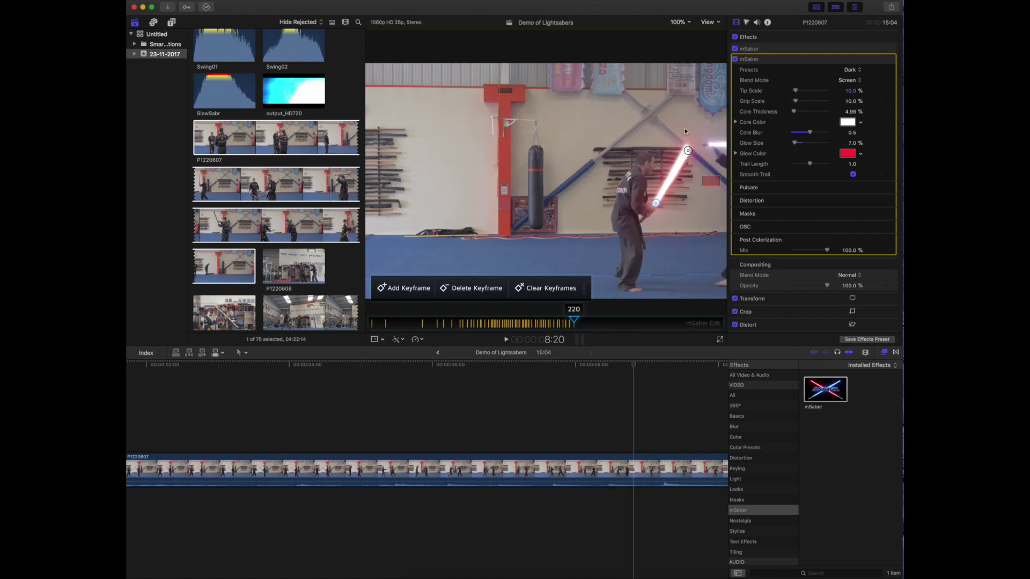
Keyframe the red saber's tip and grip through the last downward swing, from frame 220 to frame 233
click(645, 441)
drag(693, 132, 699, 172)
key(Right)
key(Right)
key(Right)
key(Right)
key(Right)
key(Right)
drag(692, 230, 692, 231)
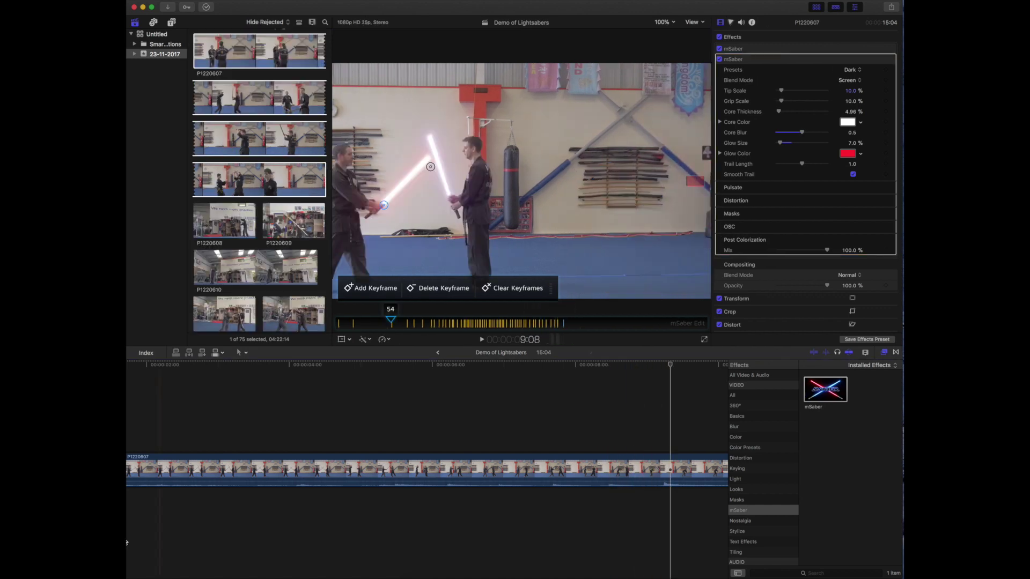
Play the clip from the beginning and realign the red saber's tip and grip with the sword at frame 121
scroll(129, 540, left, 5)
click(146, 431)
key(space)
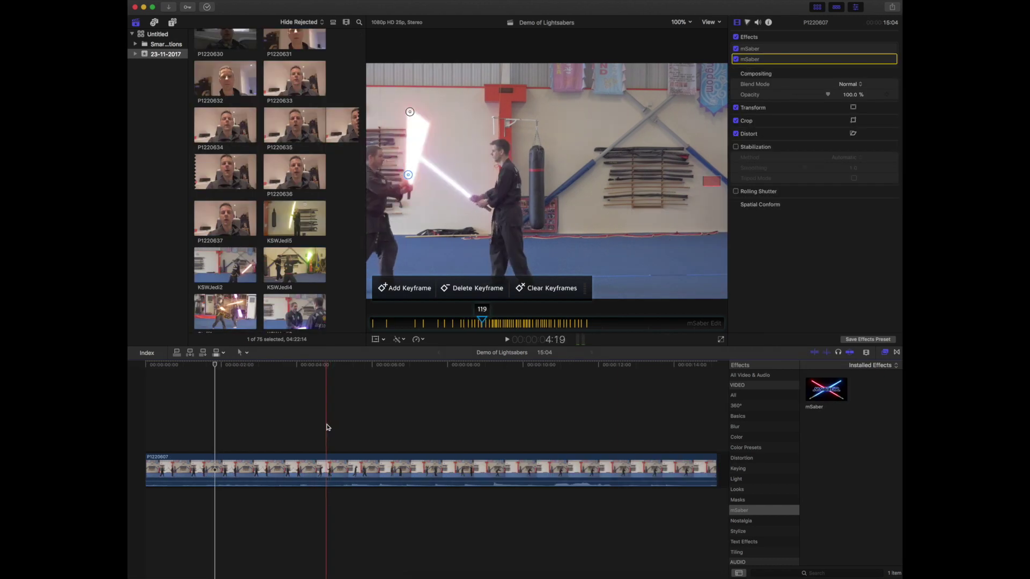
click(328, 428)
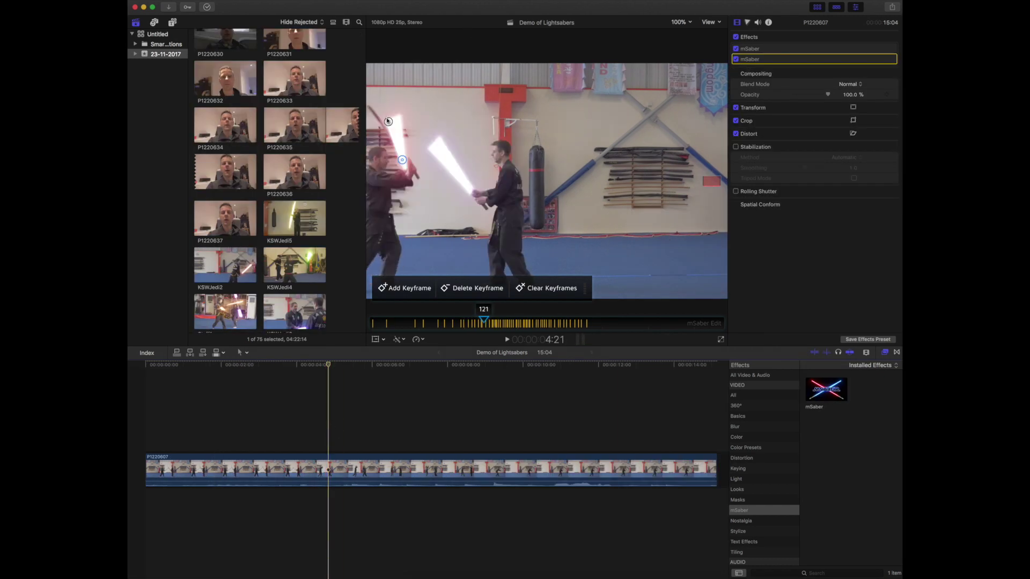
drag(388, 121, 369, 109)
drag(402, 160, 405, 158)
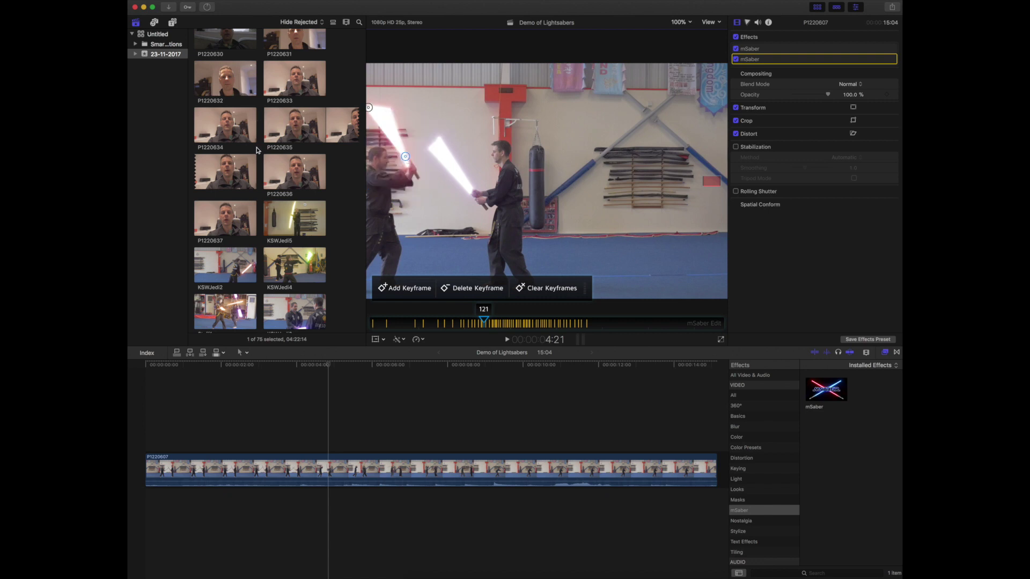
Try the Hum 1 sound beneath the start of the clip and play it back
scroll(345, 196, down, 15)
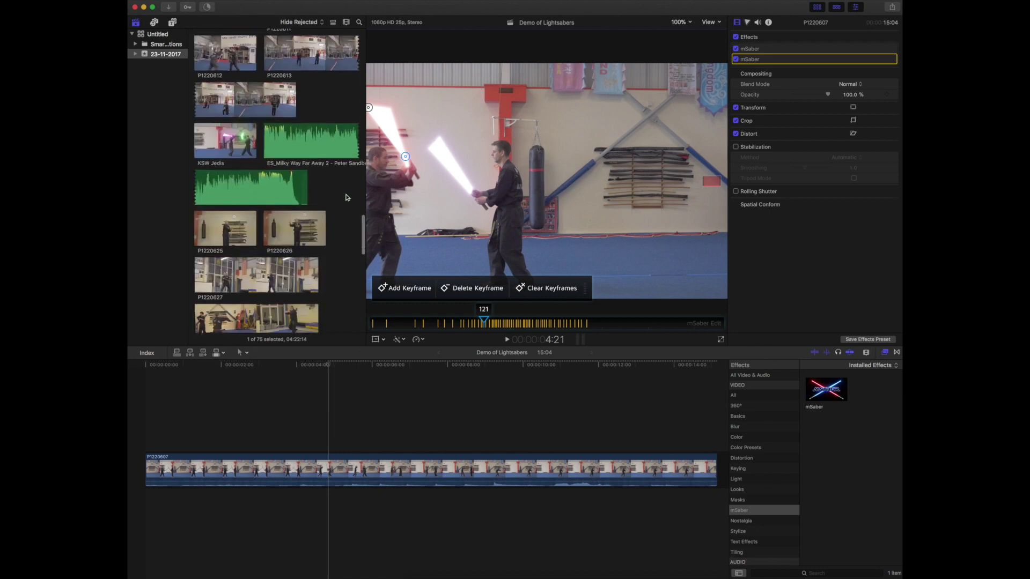
scroll(345, 199, up, 10)
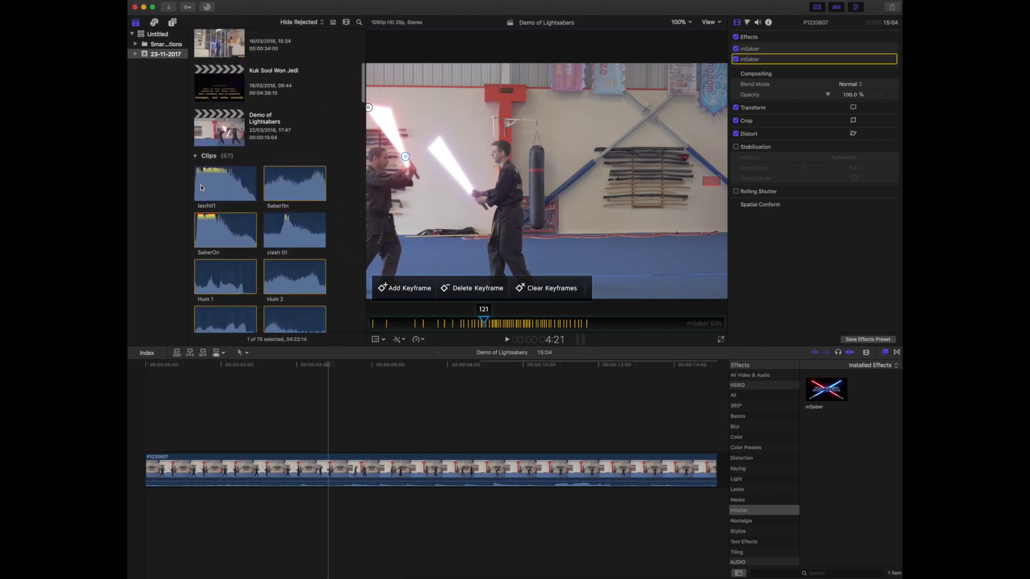
click(232, 190)
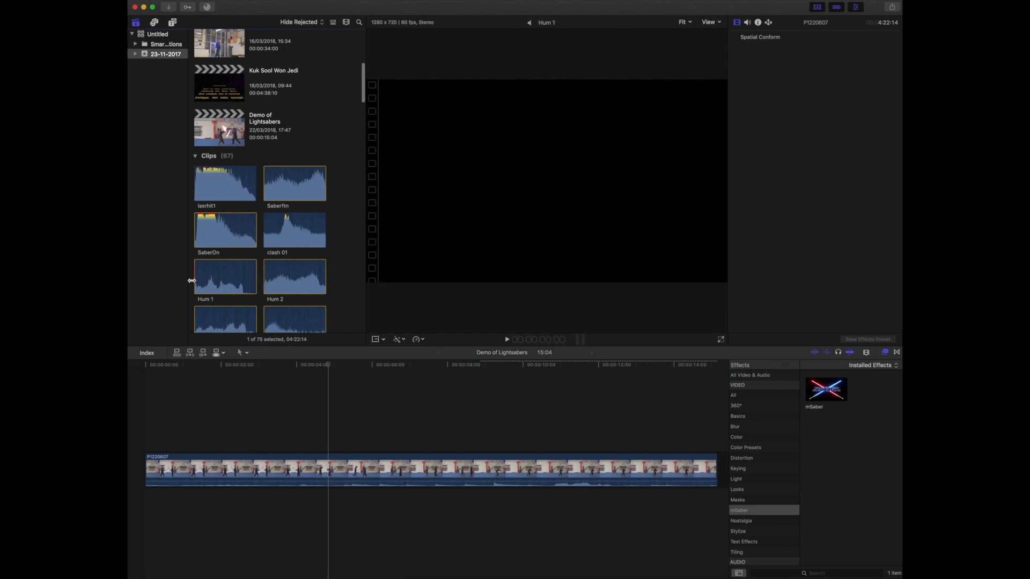
click(161, 468)
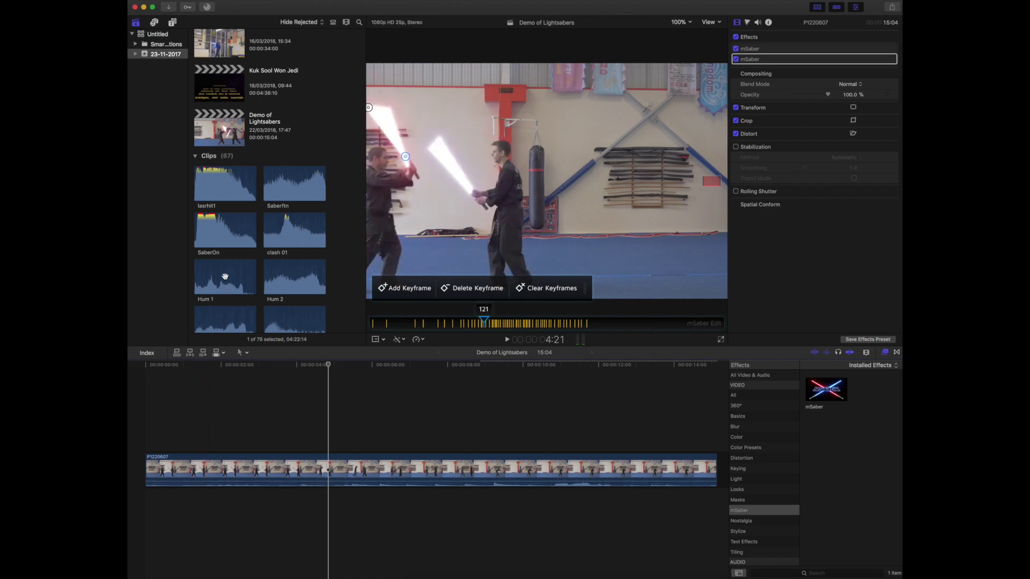
click(204, 278)
drag(211, 275, 146, 499)
click(145, 426)
key(space)
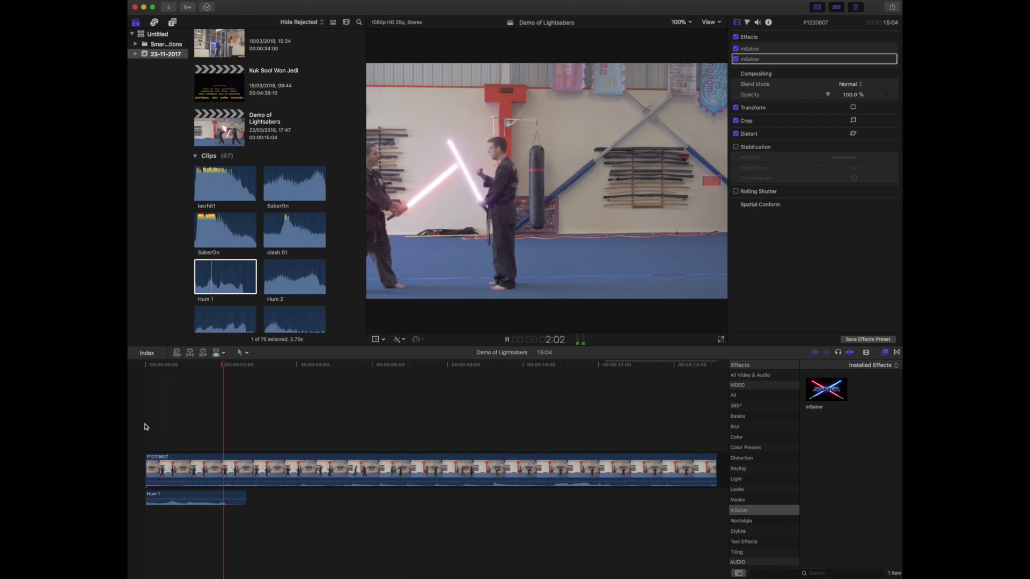
key(space)
Replace the Hum 1 sound with Hum 2 at the start of the timeline and play it back
click(266, 292)
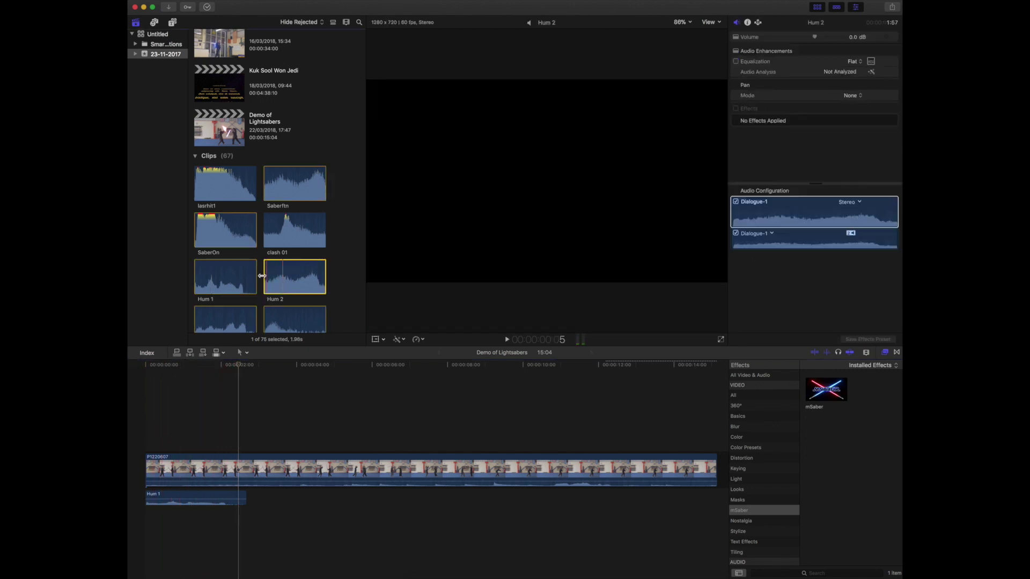
click(196, 498)
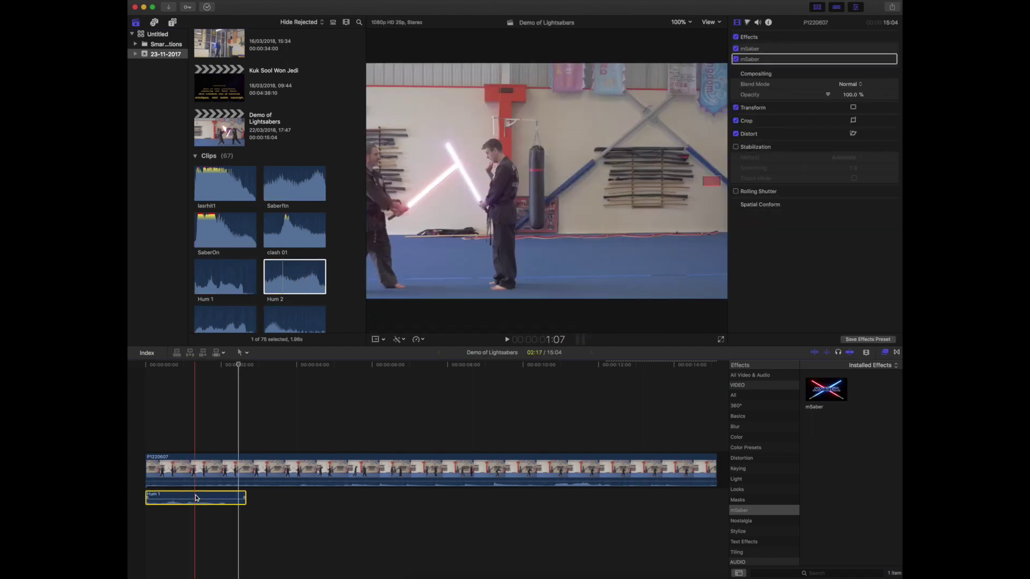
key(Delete)
drag(308, 263, 145, 498)
key(space)
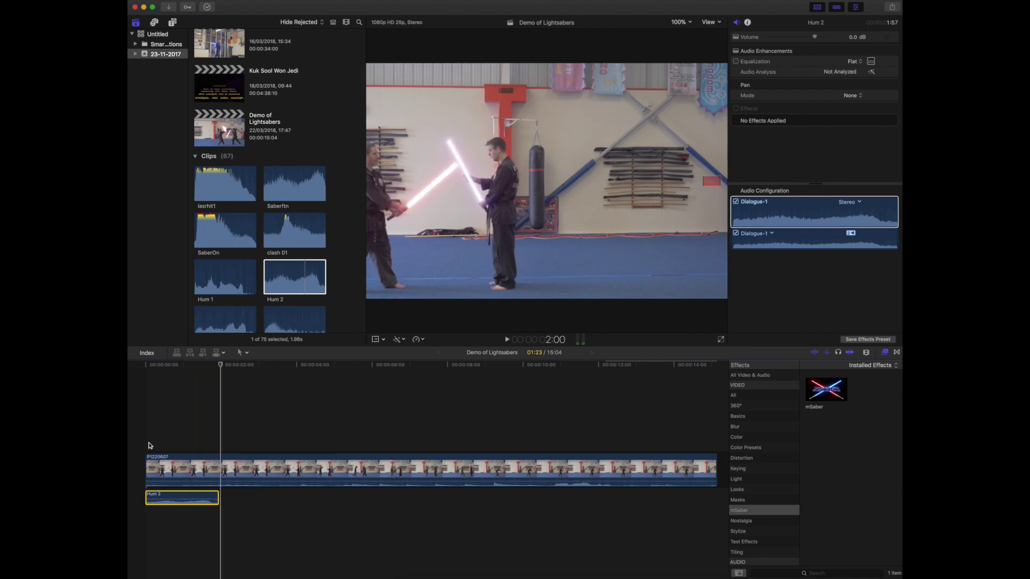
Layer a second Hum 2 sound beneath the first, starting slightly after it, and listen to the overlap
drag(294, 262, 154, 518)
drag(147, 445, 148, 445)
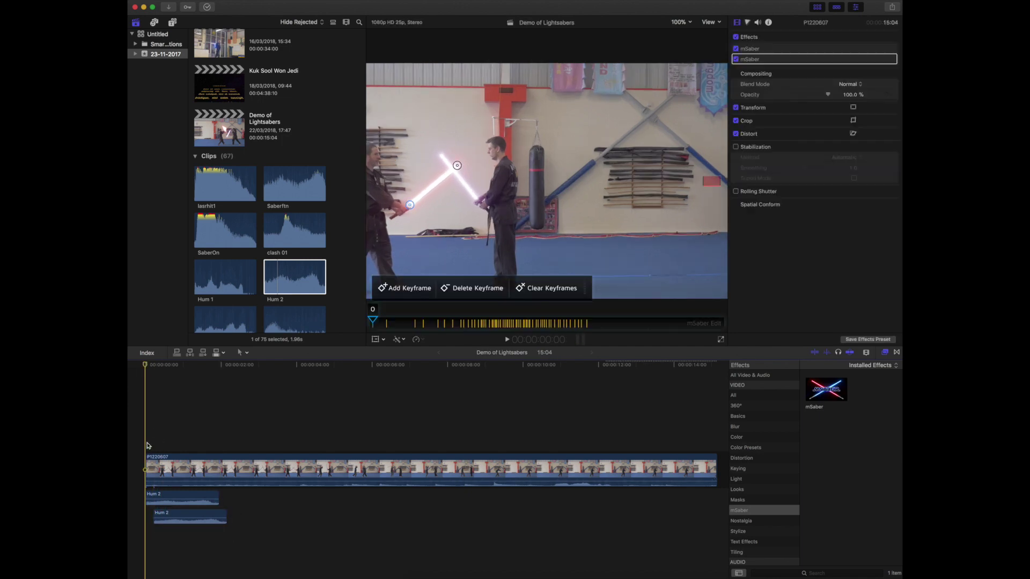
key(space)
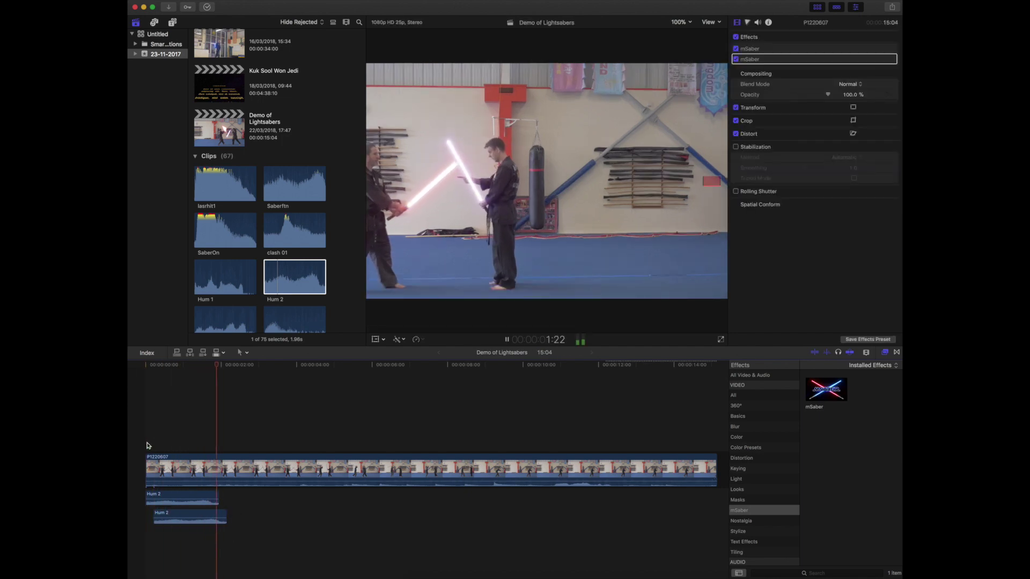
key(space)
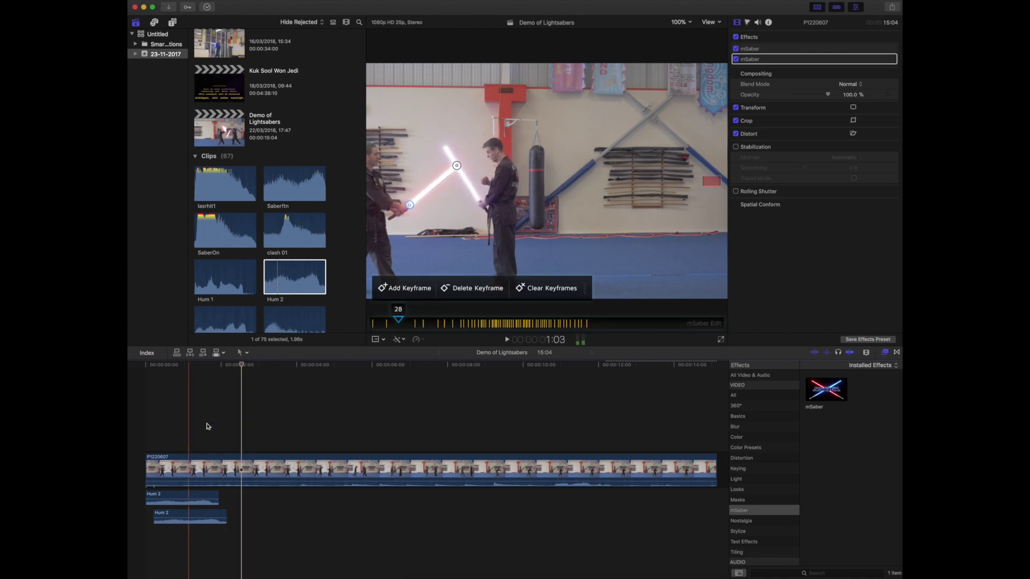
Extend both hum layers by adding another Hum 2 after each existing one, and play the result
drag(288, 274, 219, 496)
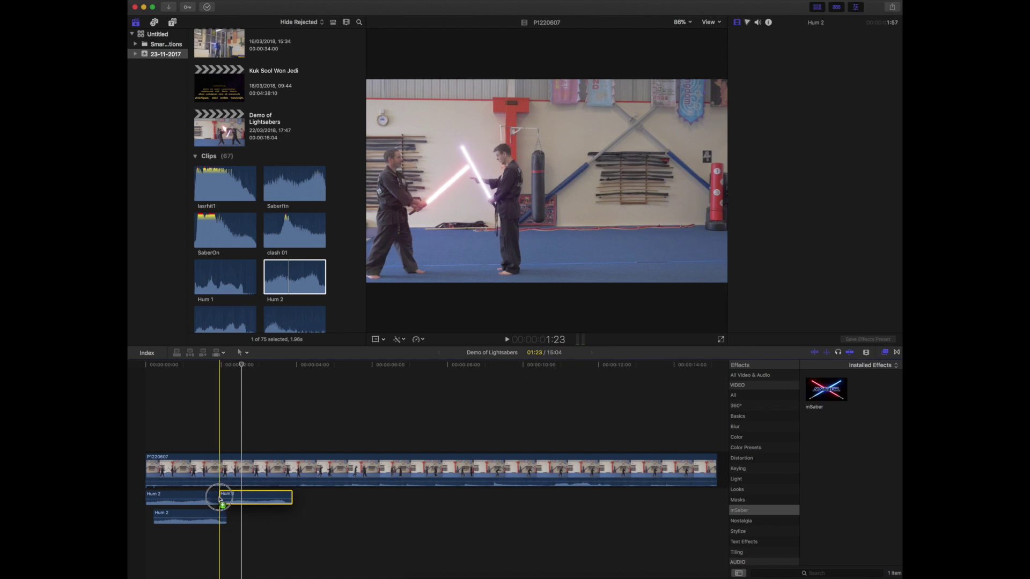
drag(281, 282, 229, 517)
click(195, 407)
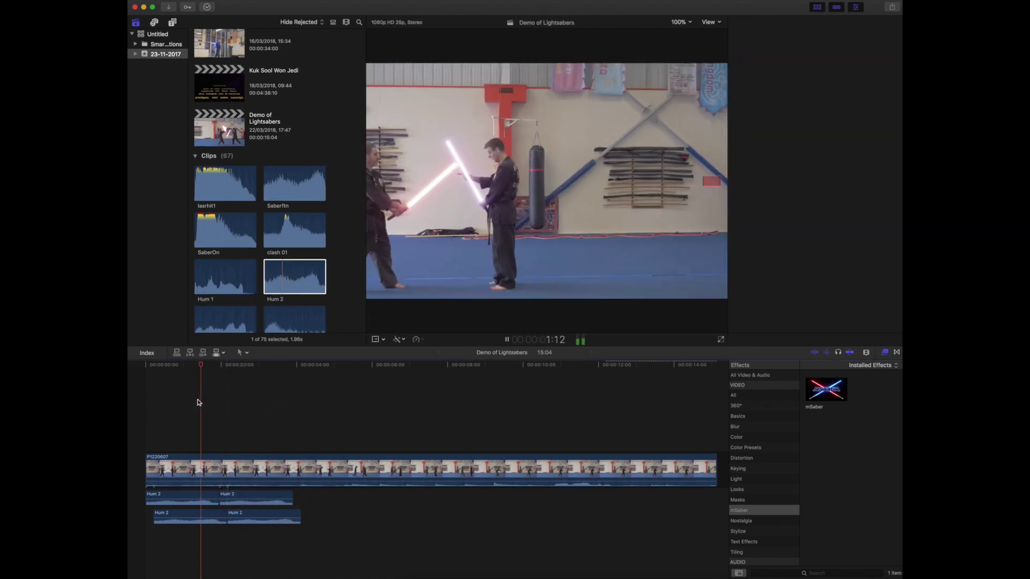
key(space)
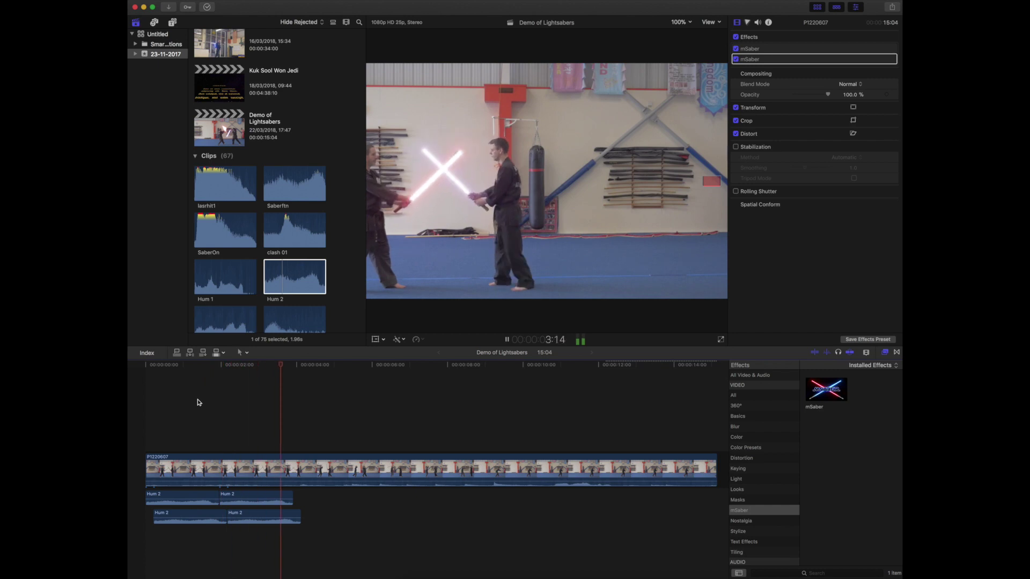
key(space)
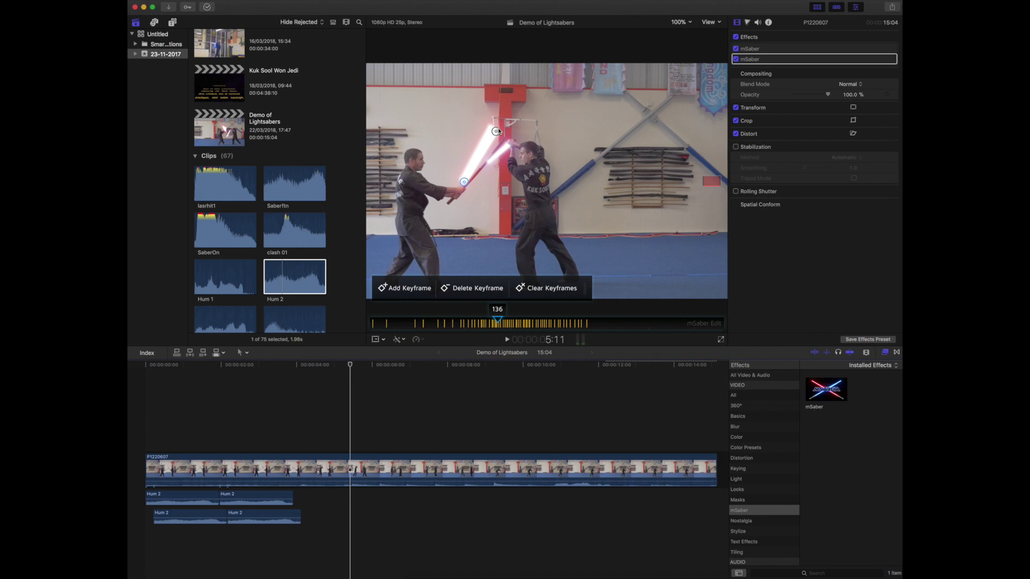
Adjust the red saber's tip and grip to fit the sword at frame 136, where the blades meet
drag(497, 130, 502, 138)
drag(464, 183, 466, 186)
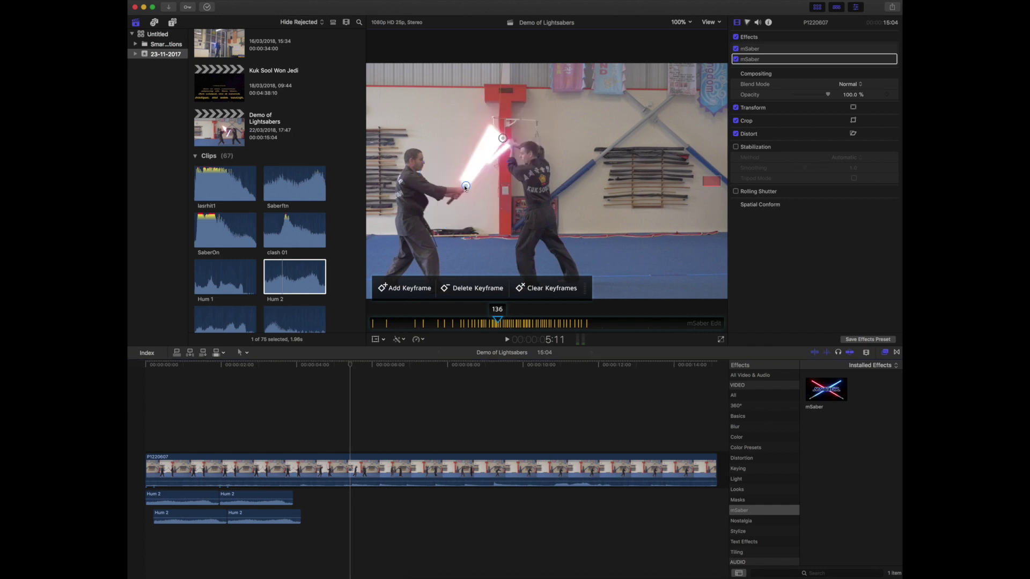
Add the clash 01 sound at the first saber strike, 5:11, and play through the strike
scroll(293, 247, down, 3)
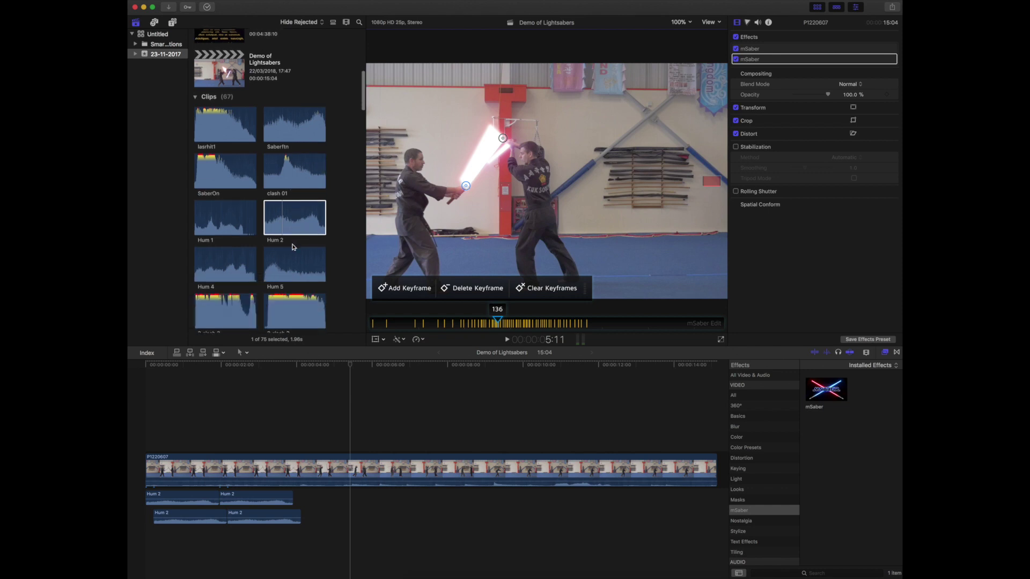
drag(284, 169, 285, 169)
drag(302, 338, 350, 517)
click(335, 419)
key(space)
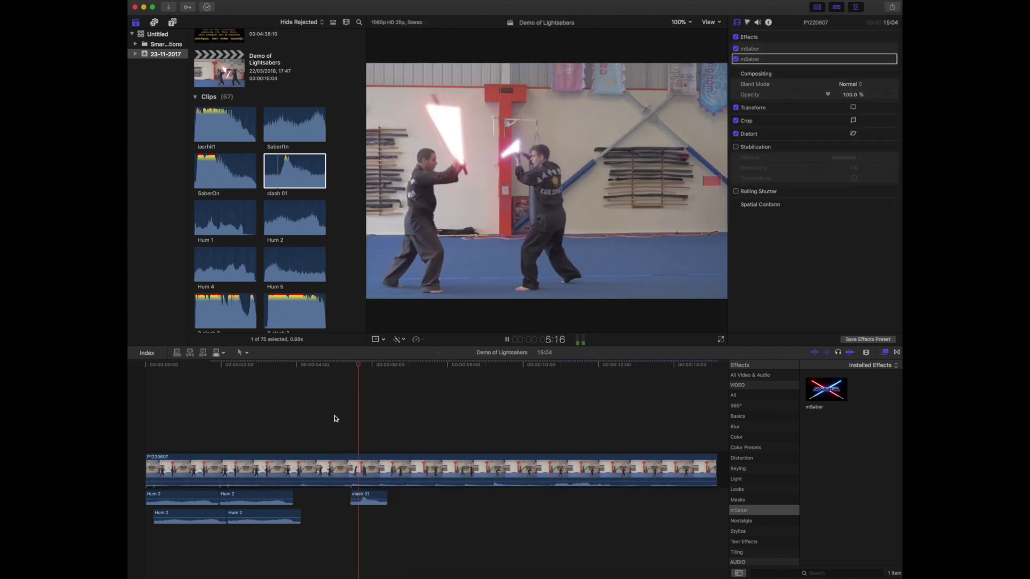
key(space)
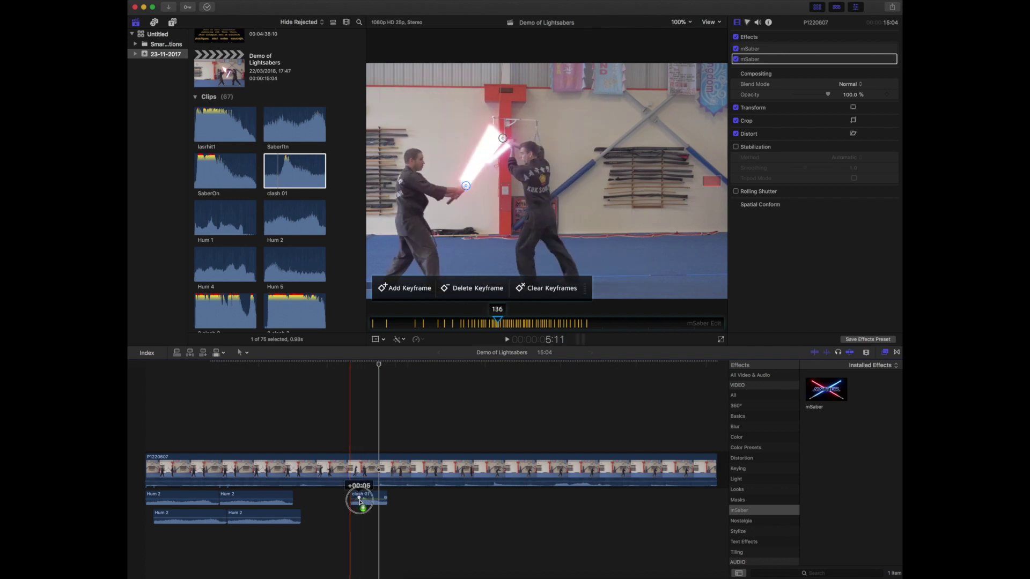
Trim the lead-in off the clash 01 sound, move it to start at 5:12, and play through the strike
drag(352, 498, 351, 503)
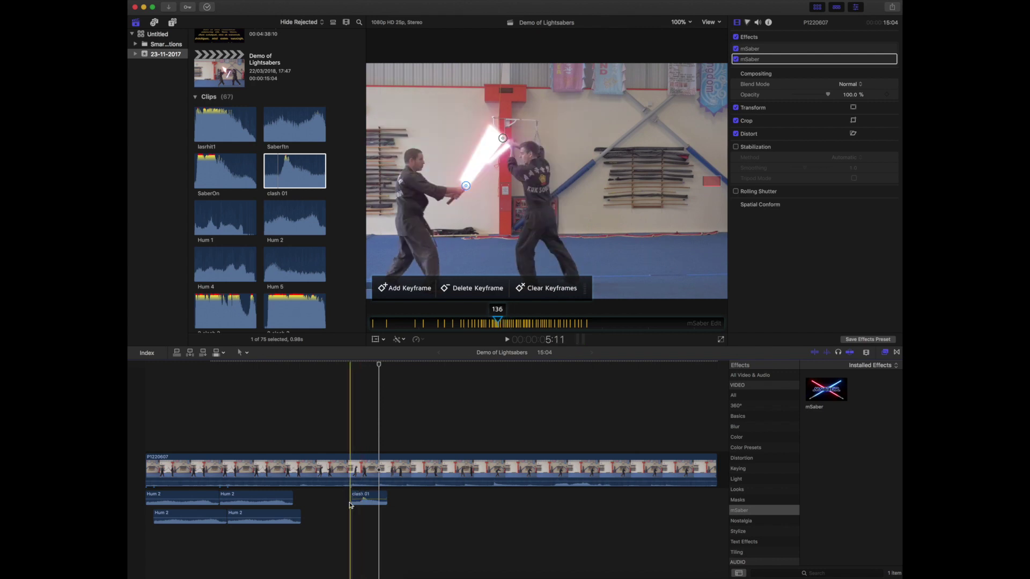
drag(352, 503, 359, 502)
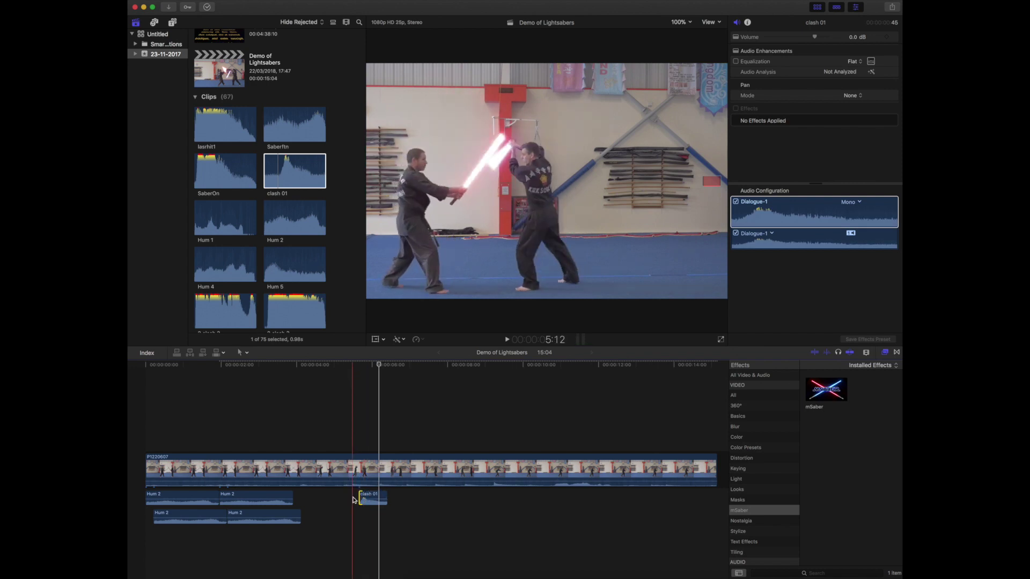
click(353, 500)
drag(372, 503, 366, 504)
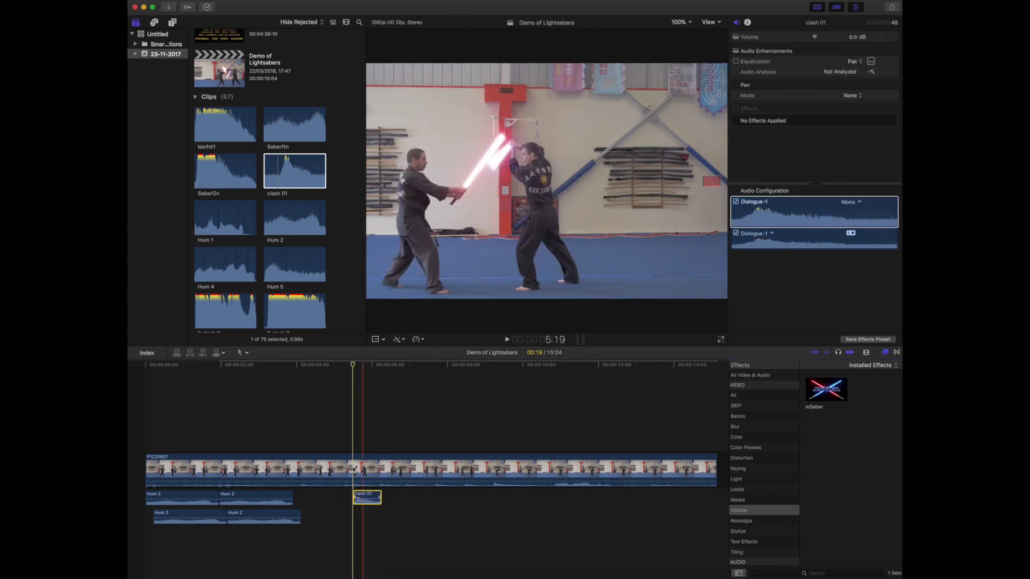
click(341, 427)
key(space)
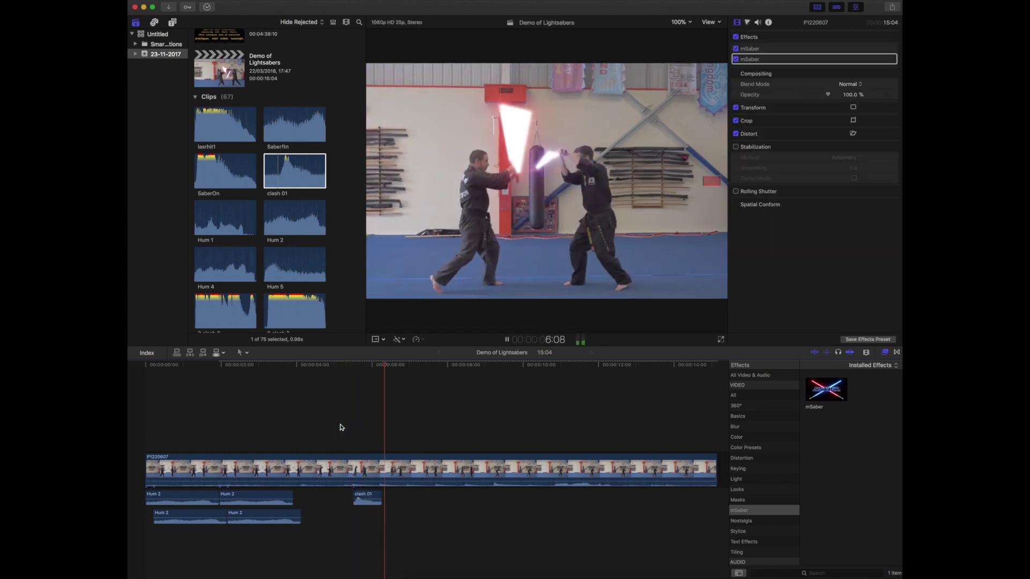
key(space)
key(space)
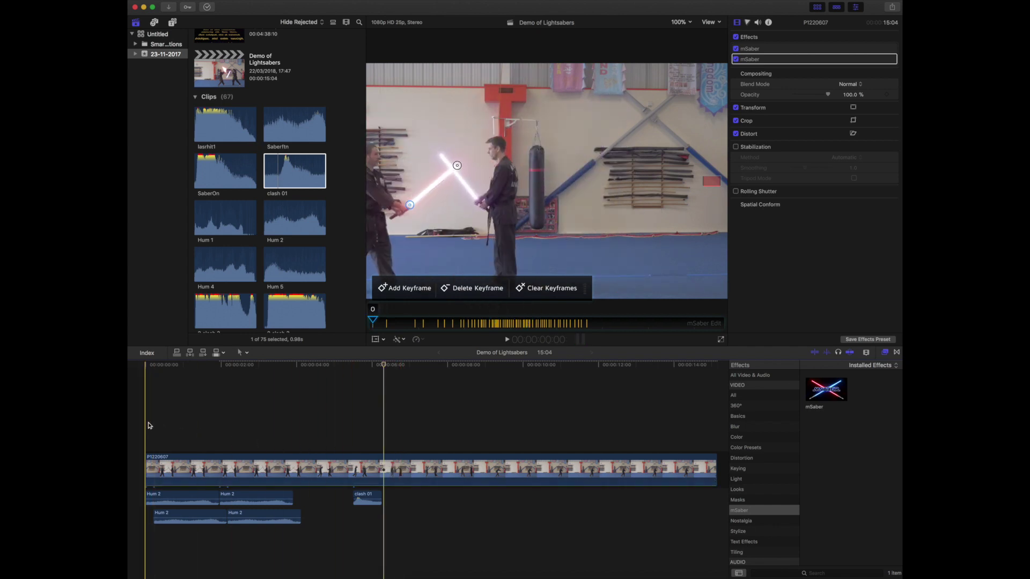
Play the sequence from the beginning and shorten the tail of the clash 01 sound to 32 frames
key(space)
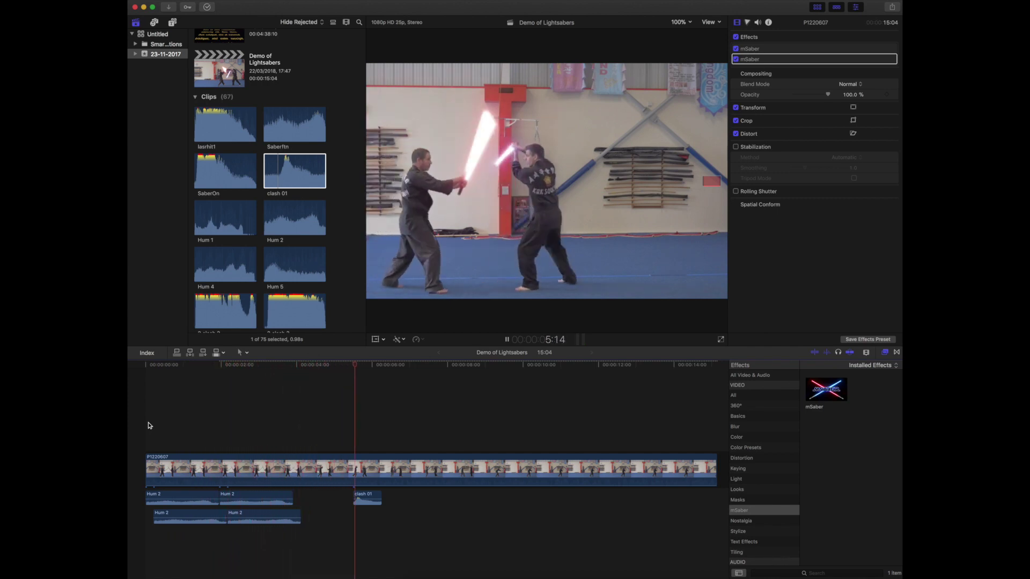
key(space)
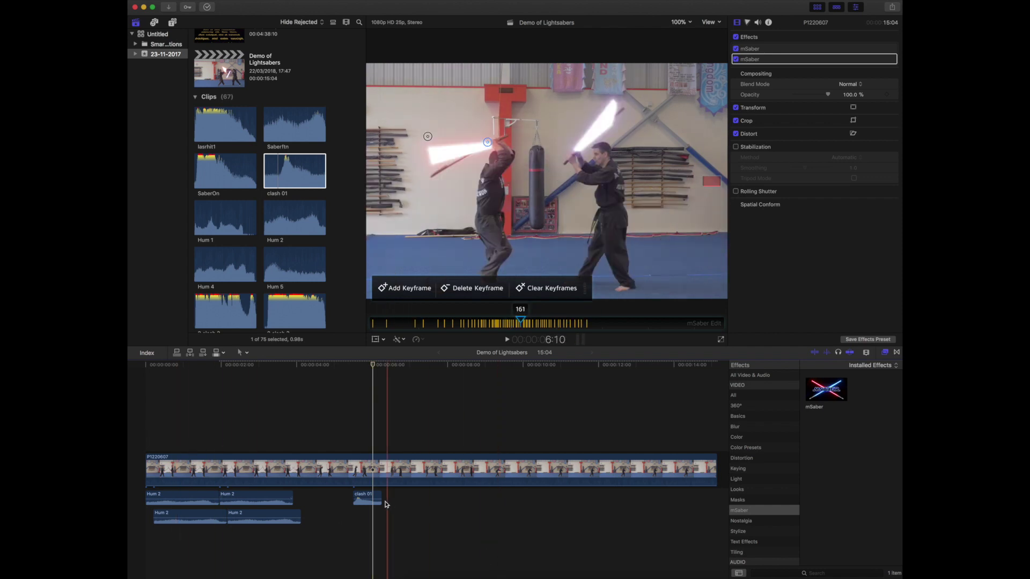
drag(380, 494, 371, 495)
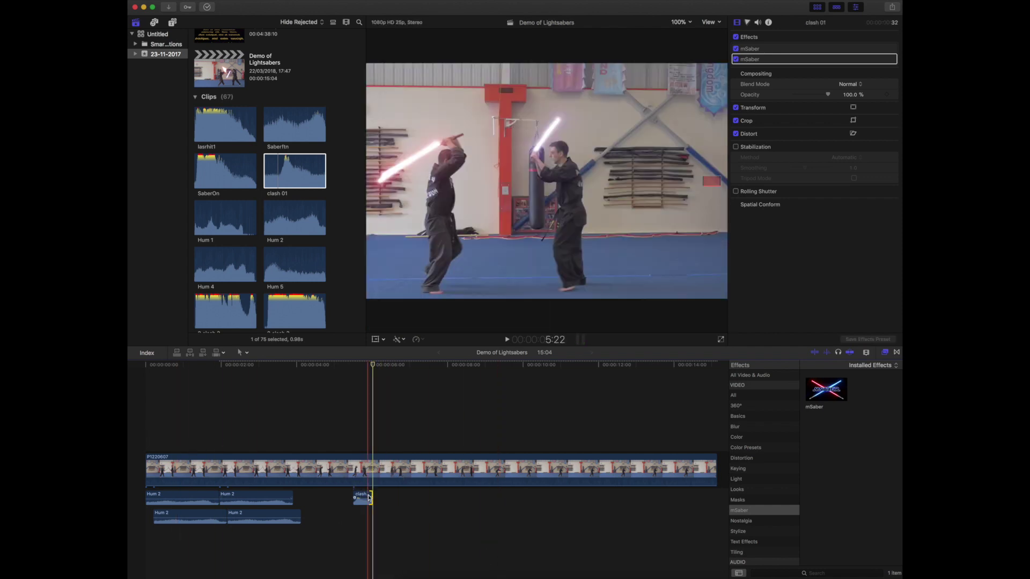
Place a copy of the trimmed clash 01 sound at the second saber strike and play it back
click(378, 432)
key(Right)
key(Right)
drag(361, 497, 393, 508)
click(343, 428)
key(space)
click(342, 428)
Copy the Hum 2 sound along the timeline to continue the hum through the rest of the fight
drag(263, 497, 405, 513)
click(293, 422)
key(space)
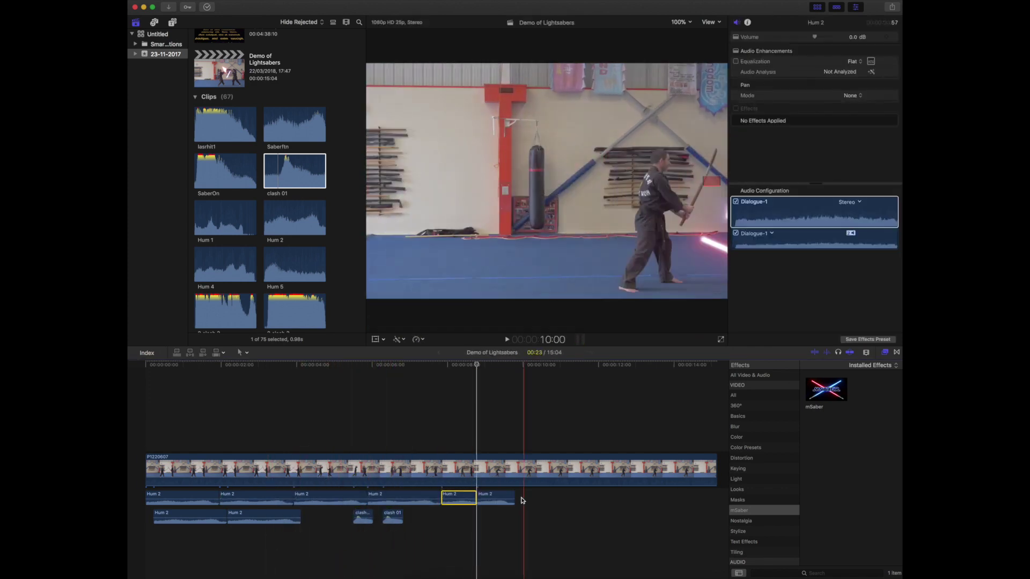
Copy the trimmed clash 01 sound to the following saber strikes and play the sequence from the beginning
click(365, 517)
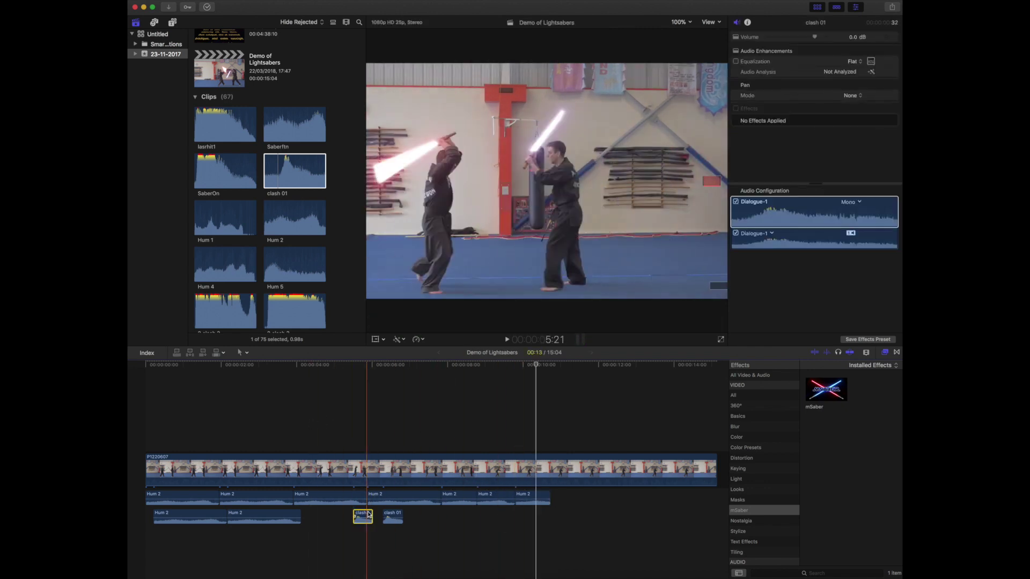
click(386, 433)
drag(363, 517, 466, 518)
click(408, 435)
click(436, 448)
click(143, 424)
key(space)
Line up a clash 01 copy with the last saber strike, near 9 seconds, and play the whole sequence
key(space)
click(460, 444)
click(446, 417)
key(space)
key(space)
key(q)
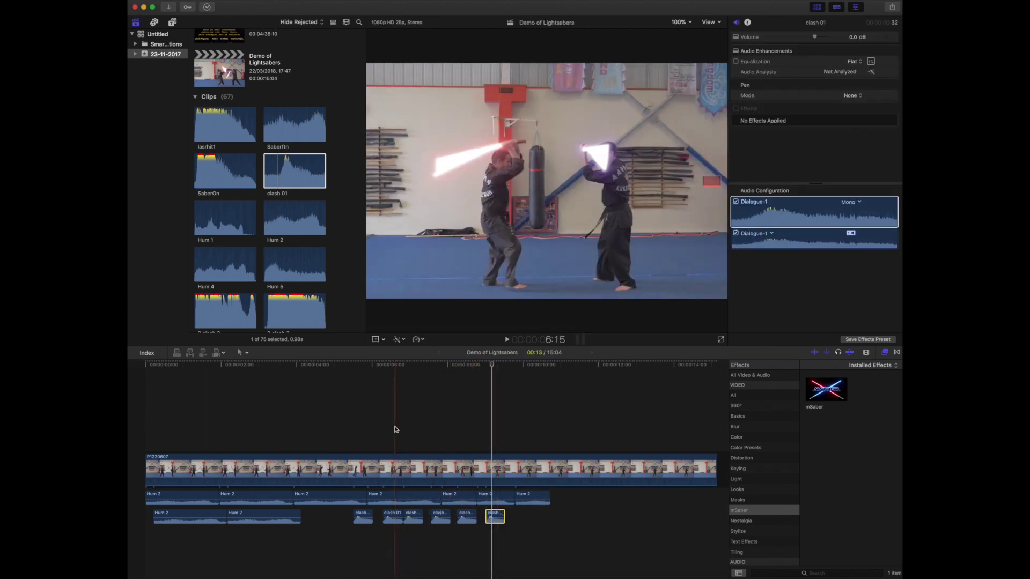
click(145, 416)
Cut clip P1220607 at 9:08, just after the last saber strike, and delete the remaining footage
key(space)
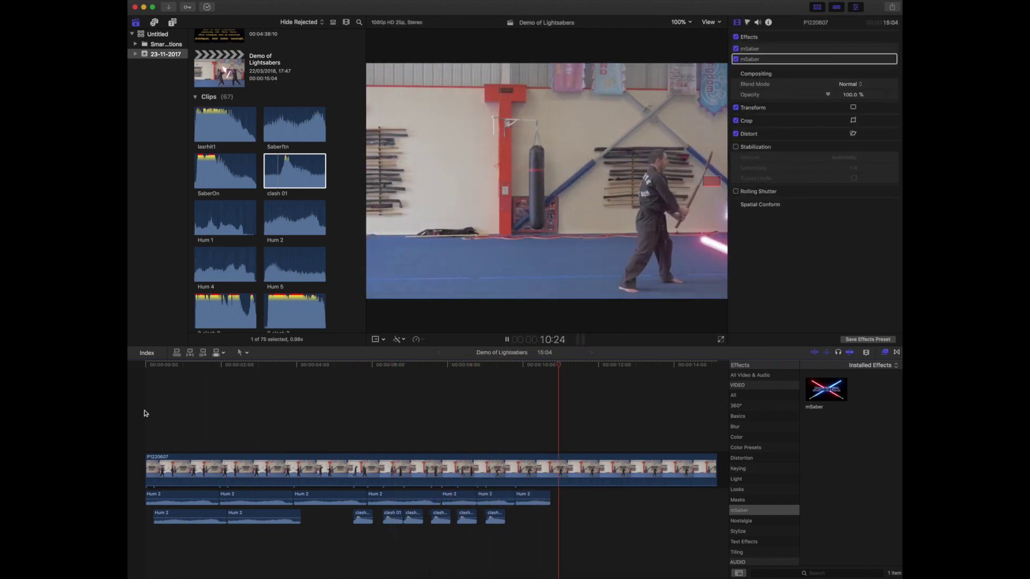
key(space)
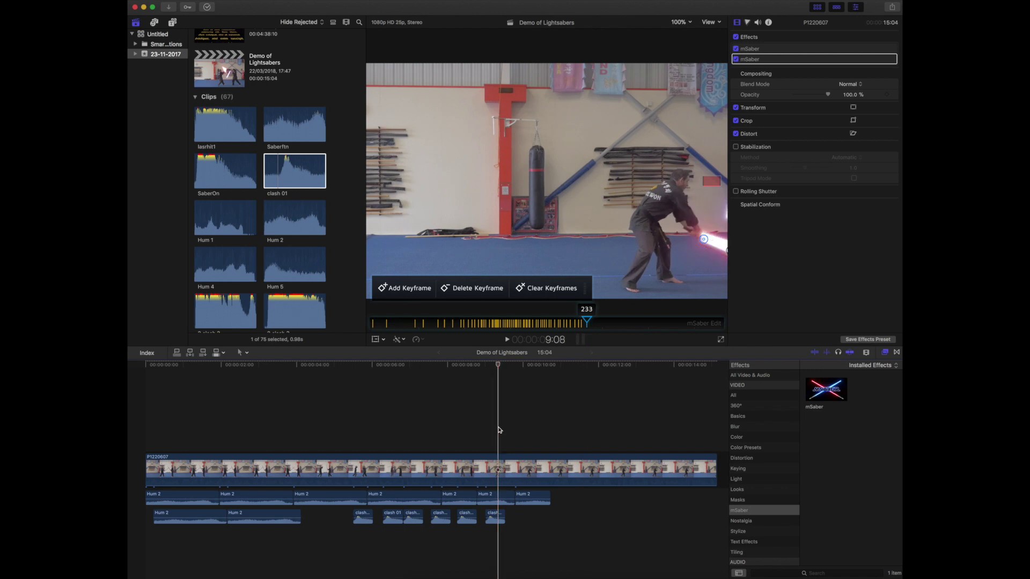
click(236, 0)
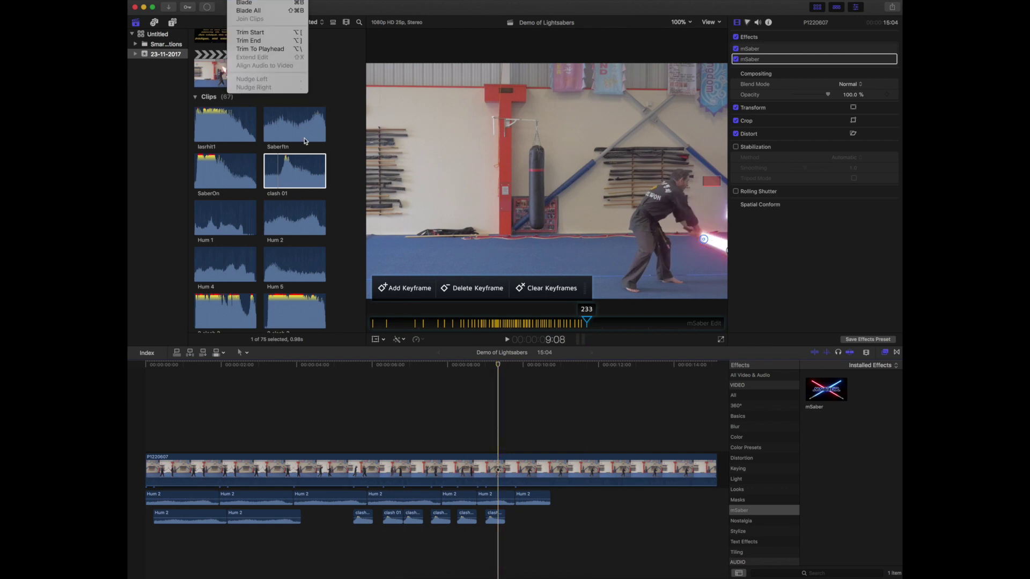
click(244, 3)
click(518, 465)
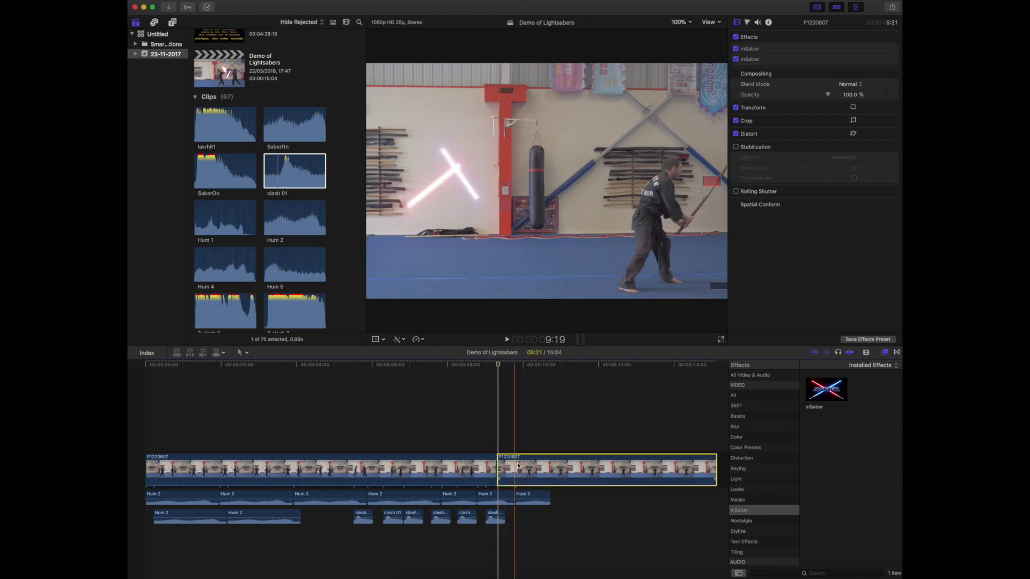
key(Delete)
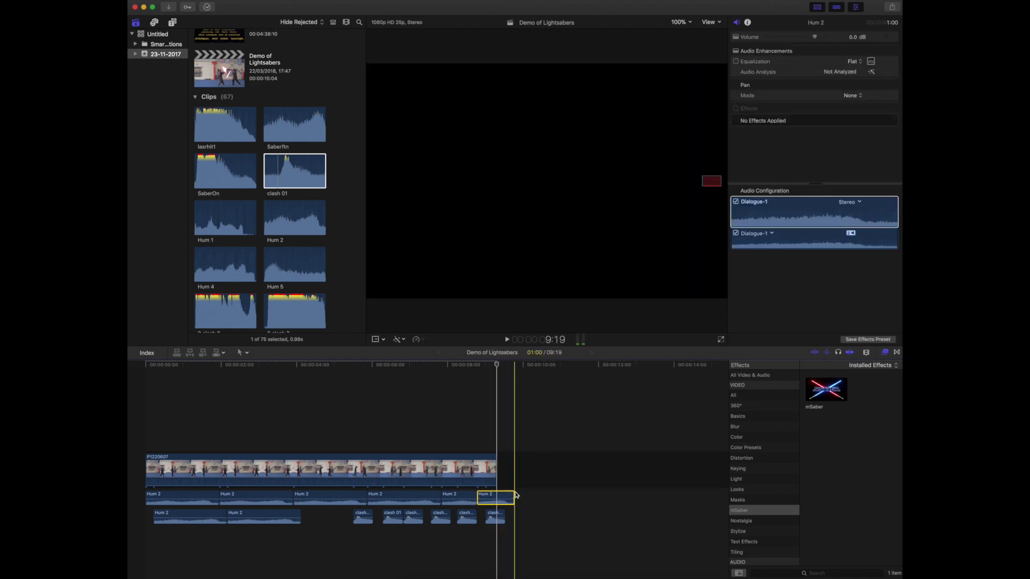
Trim the last Hum 2 and clash 01 sounds to the end of the video clip and play the sequence from the beginning
drag(513, 494, 496, 513)
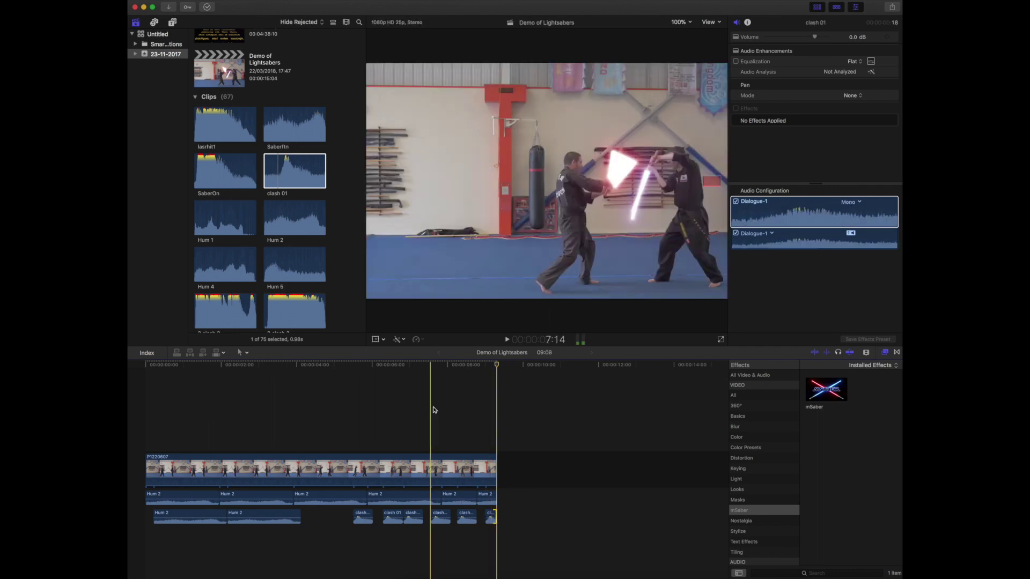
click(134, 414)
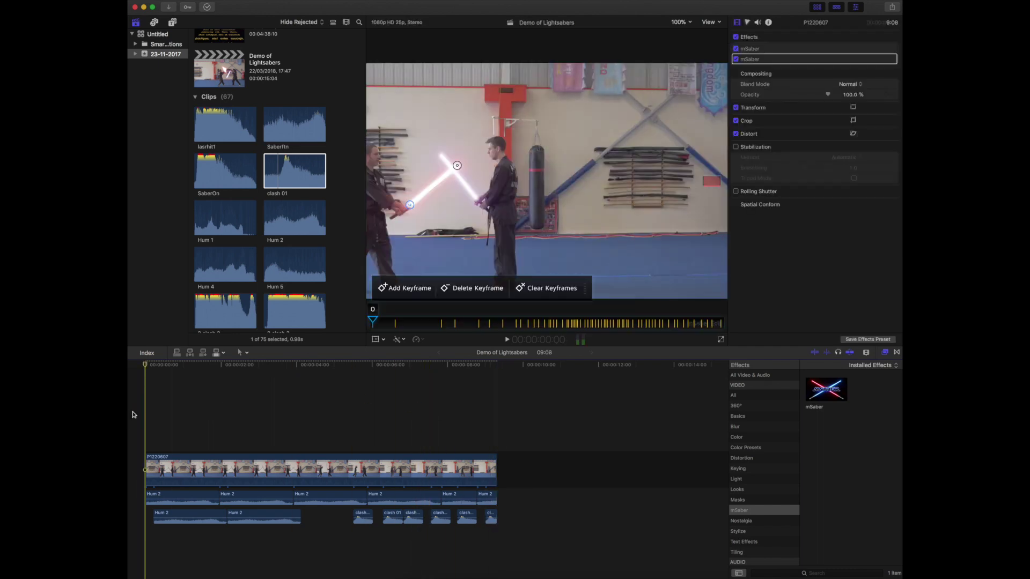
key(space)
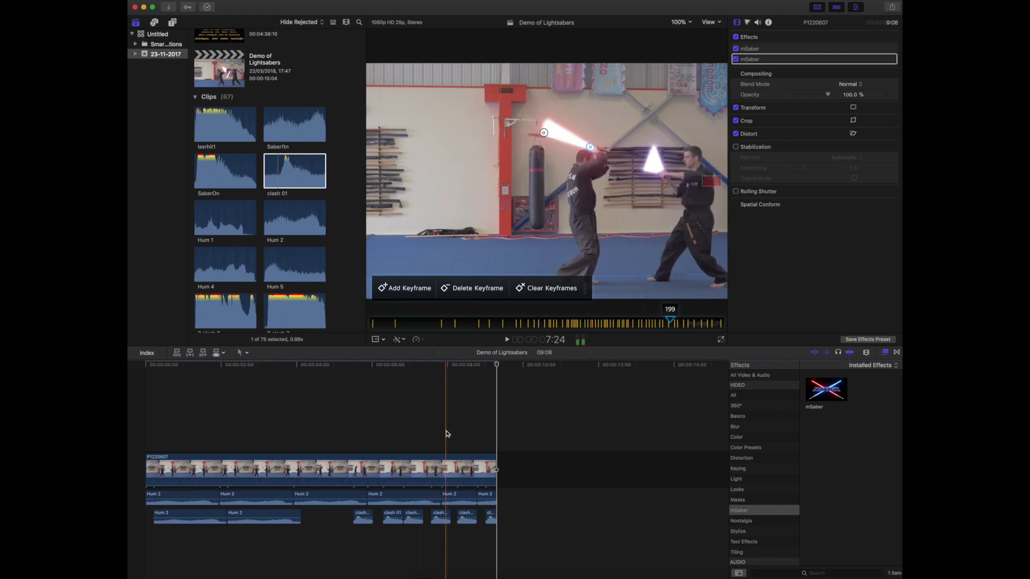
Realign the second mSaber effect's blade with the nearer fighter's raised sword at frames 199 and 206
drag(543, 132, 529, 137)
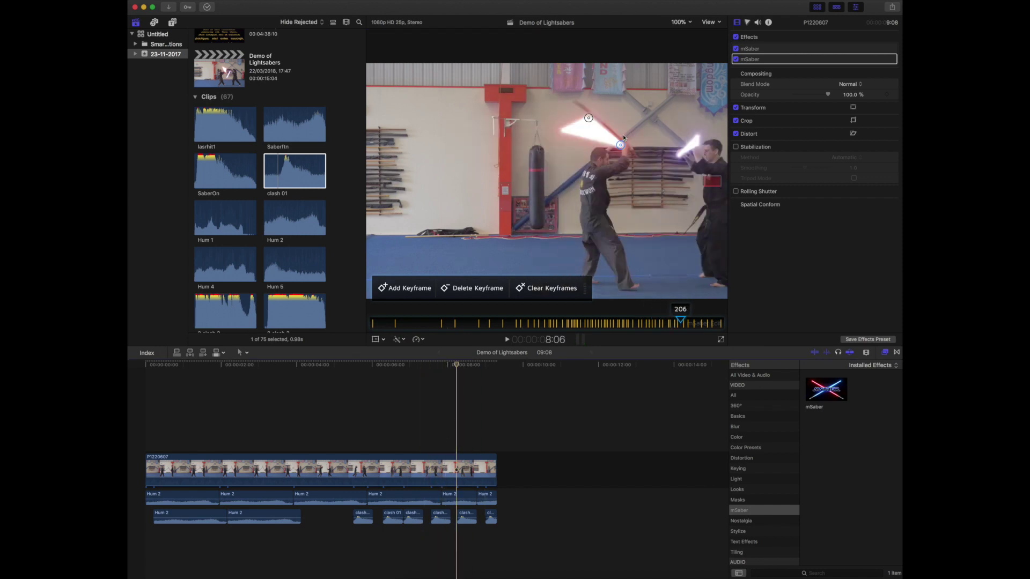
drag(588, 117, 575, 104)
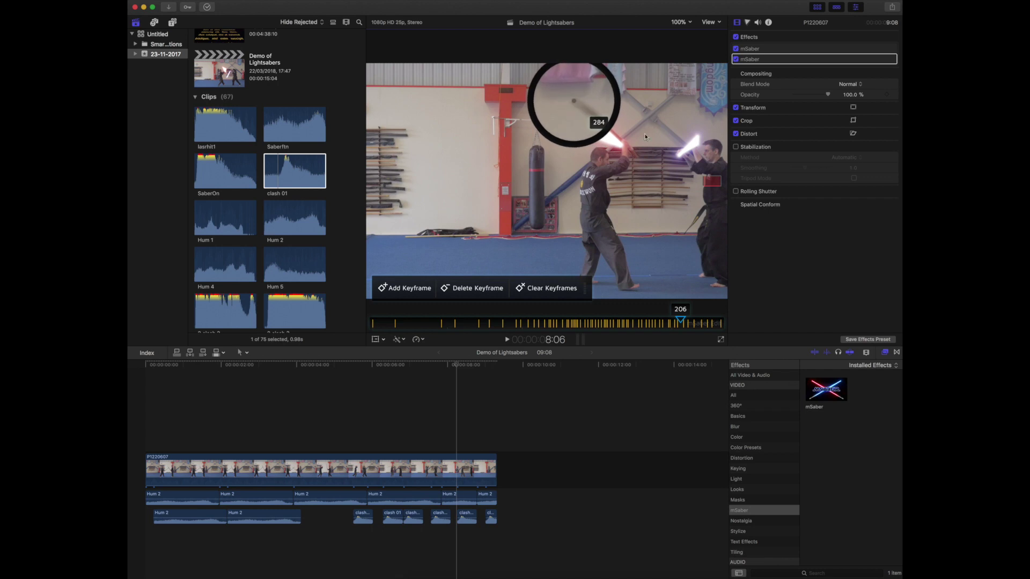
drag(620, 141, 621, 138)
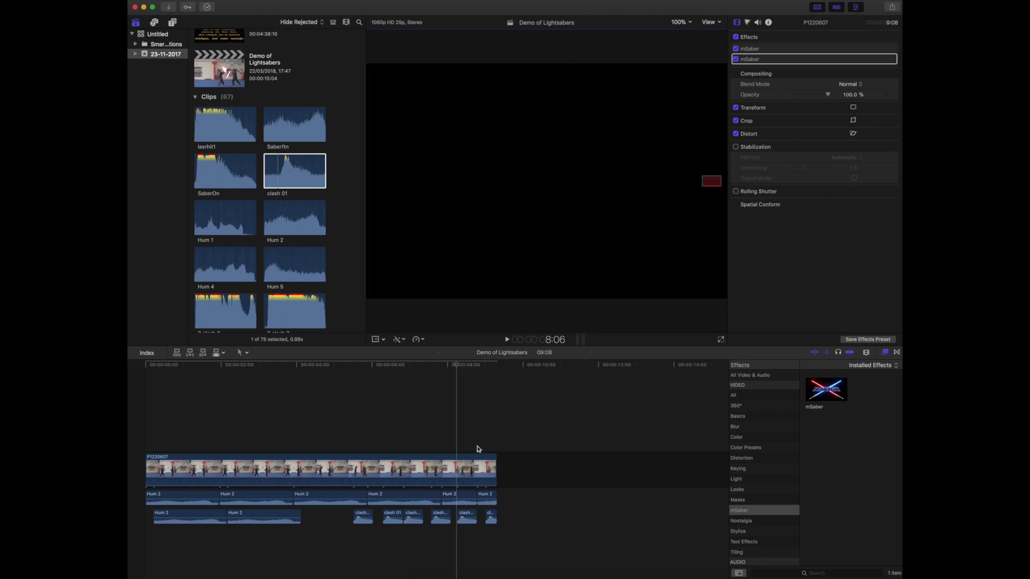
Reposition the same saber's hilt and tip points at frame 210 (8:10) and play the sequence from the beginning
click(463, 444)
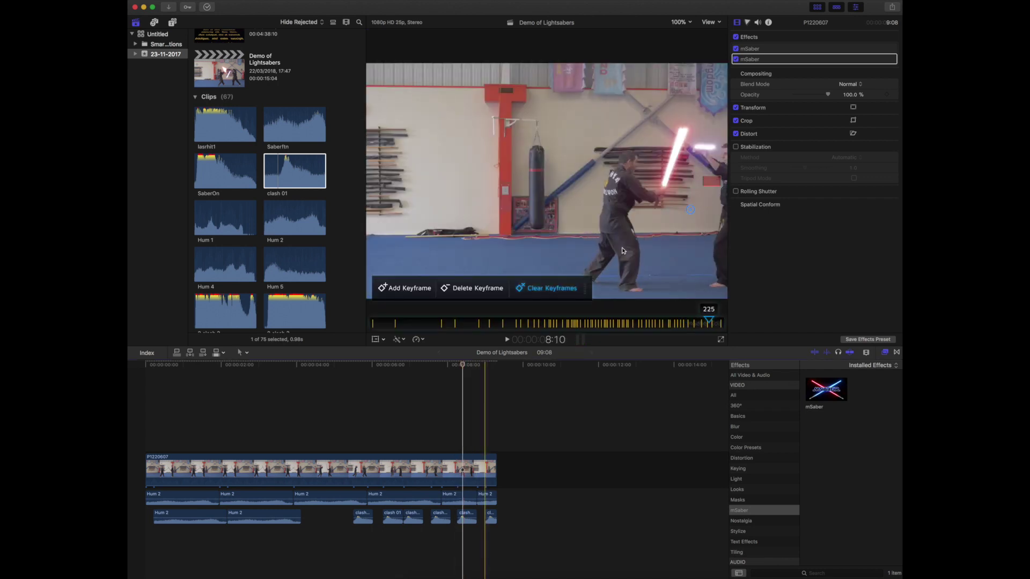
drag(660, 169, 665, 171)
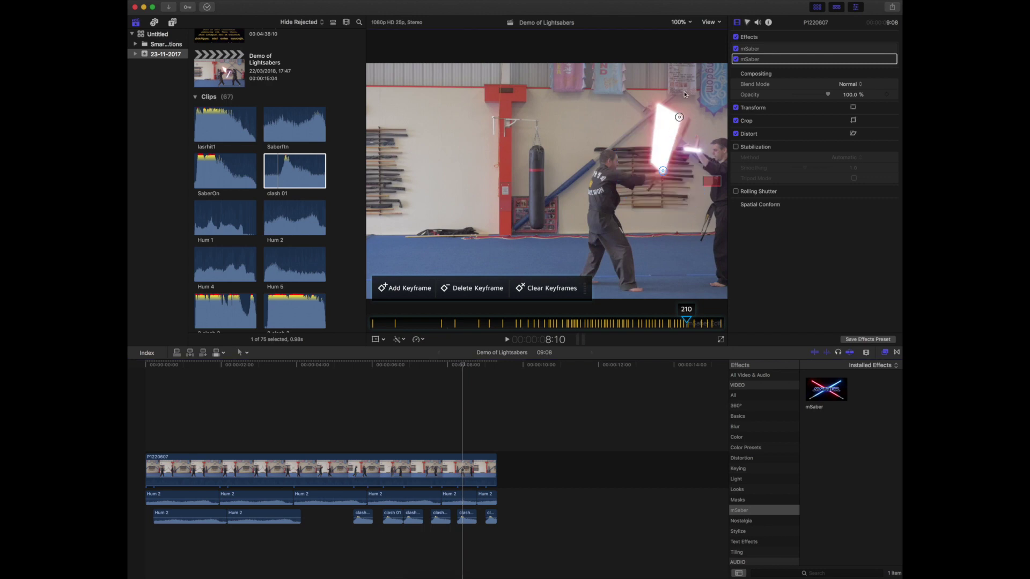
drag(681, 118, 688, 121)
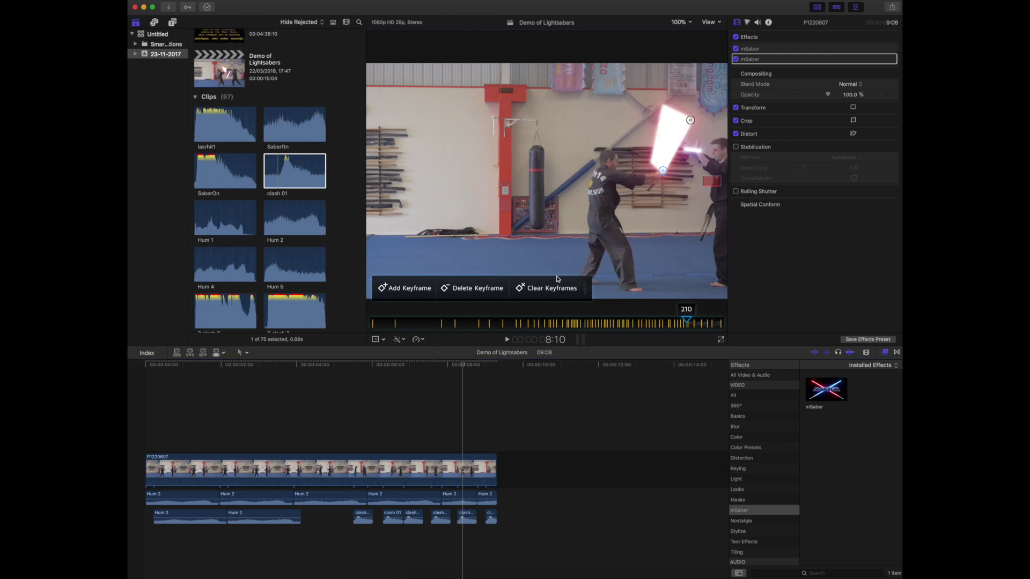
key(space)
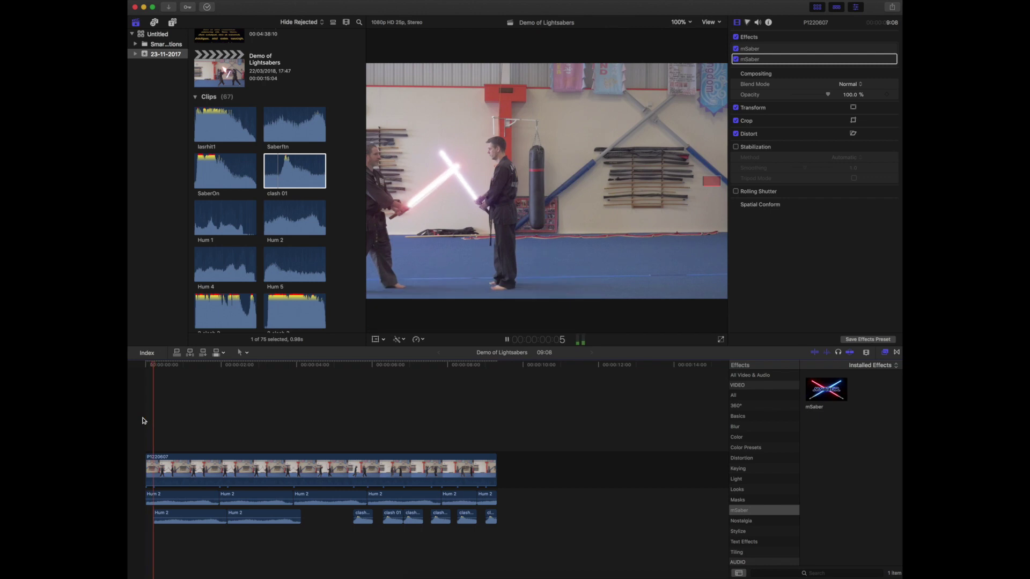